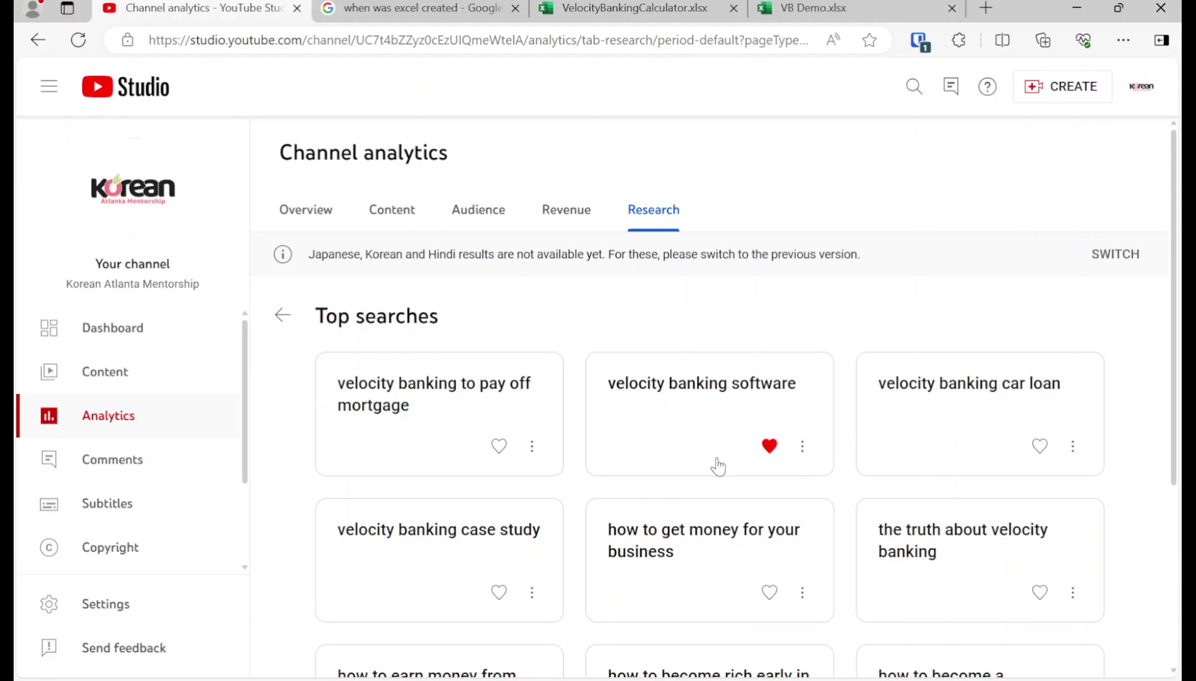
- View the search result on when Excel was created and switch to the VB Demo workbook's VB (2) sheet
left_click(410, 8)
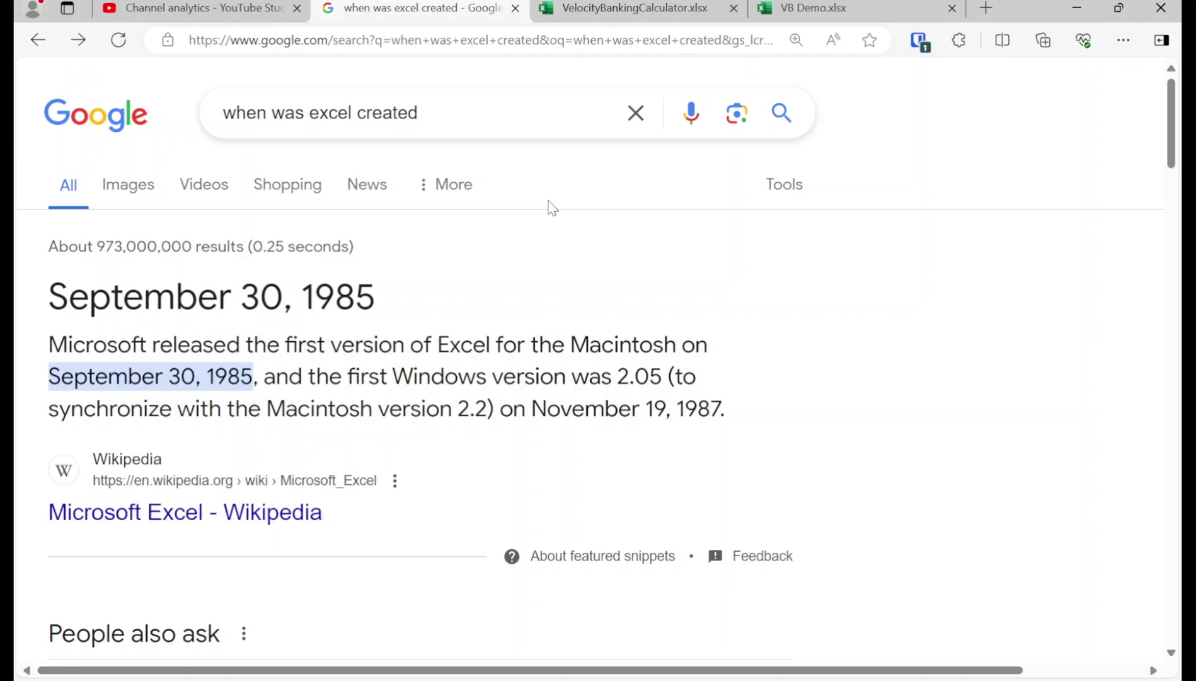
left_click(810, 7)
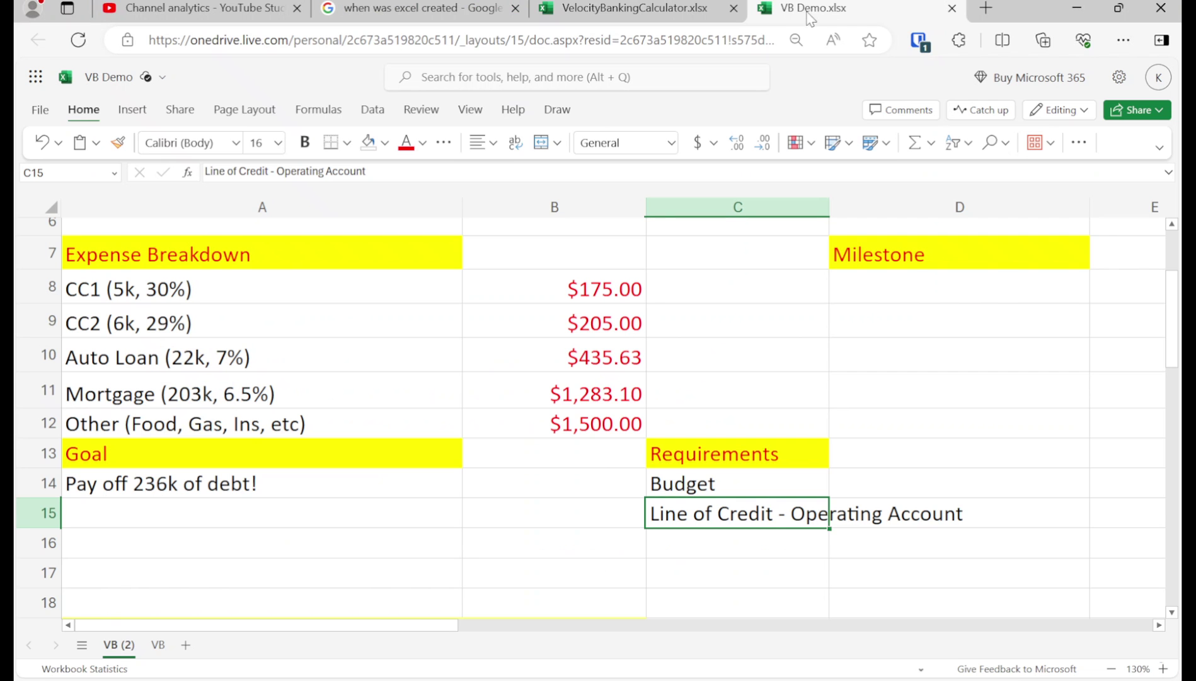
scroll(567, 400, "up", 3)
scroll(566, 398, "up", 3)
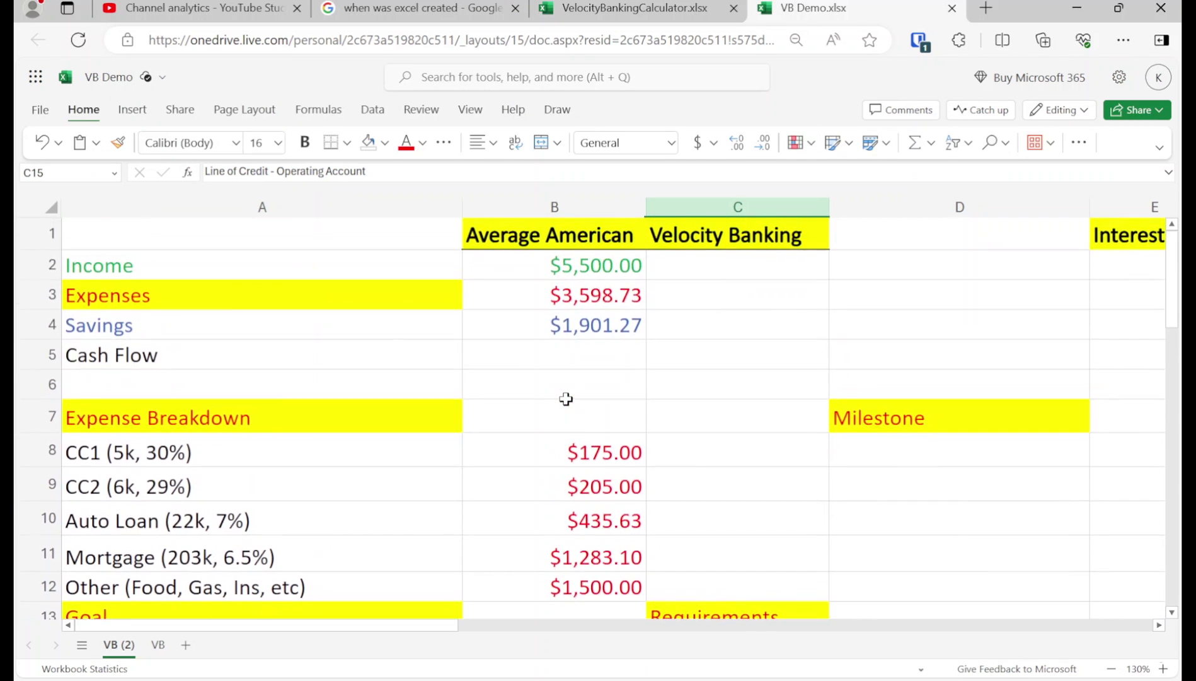
- Examine the expense breakdown, the debt payoff goal and the budget and line of credit requirements on the sheet
scroll(566, 398, "down", 5)
left_click(679, 448)
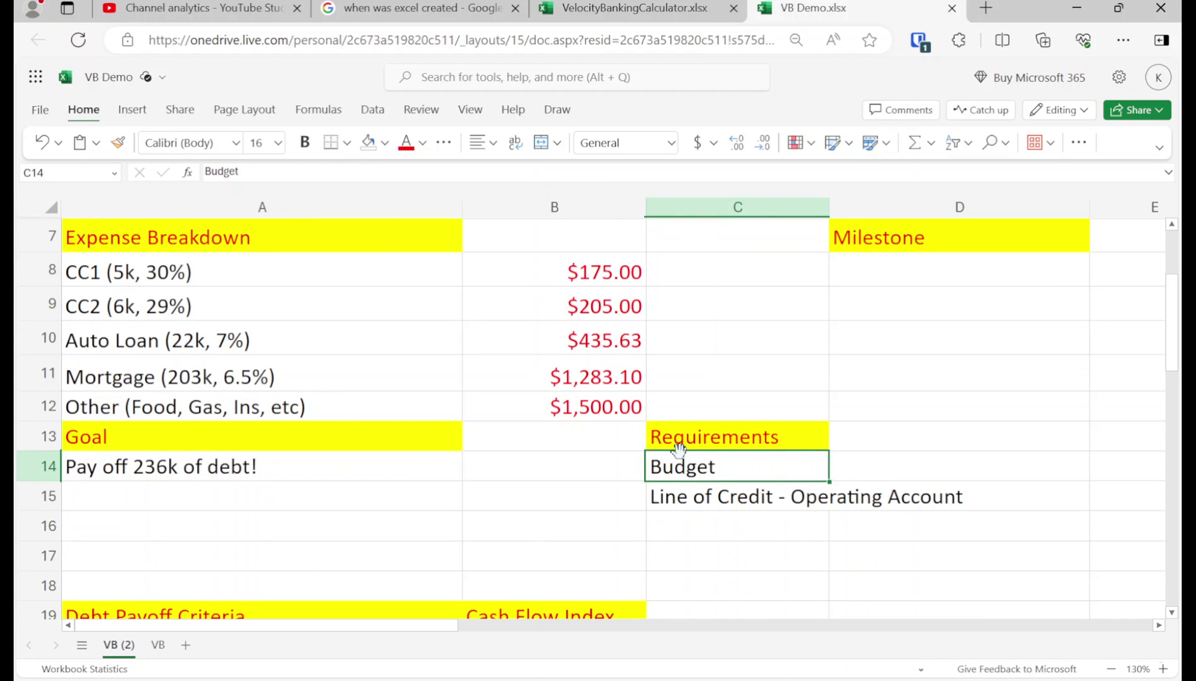
scroll(498, 310, "up", 3)
scroll(471, 367, "up", 2)
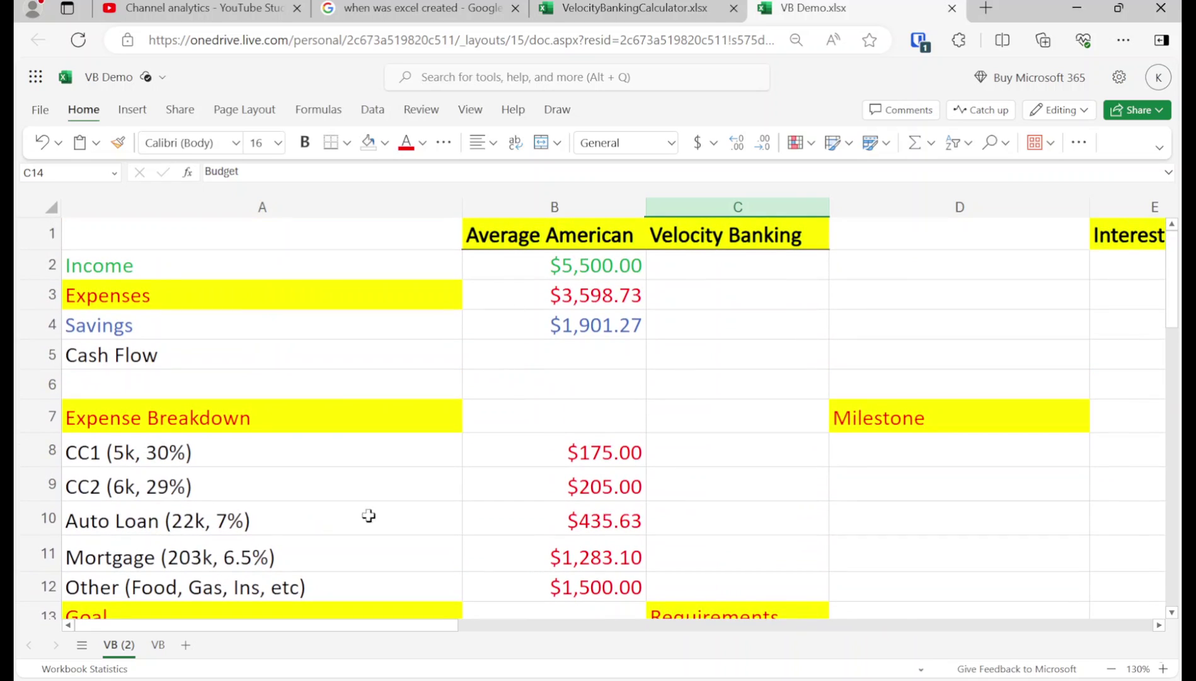
scroll(473, 418, "down", 5)
left_click(703, 497)
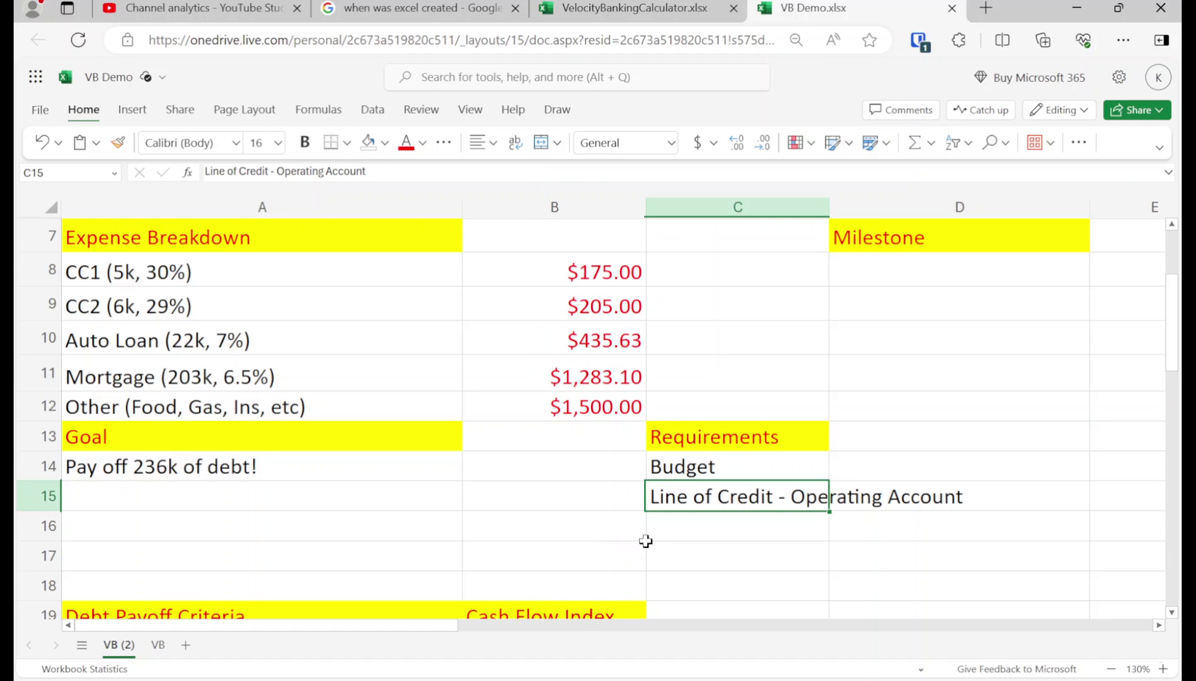
scroll(649, 540, "up", 3)
scroll(646, 540, "down", 3)
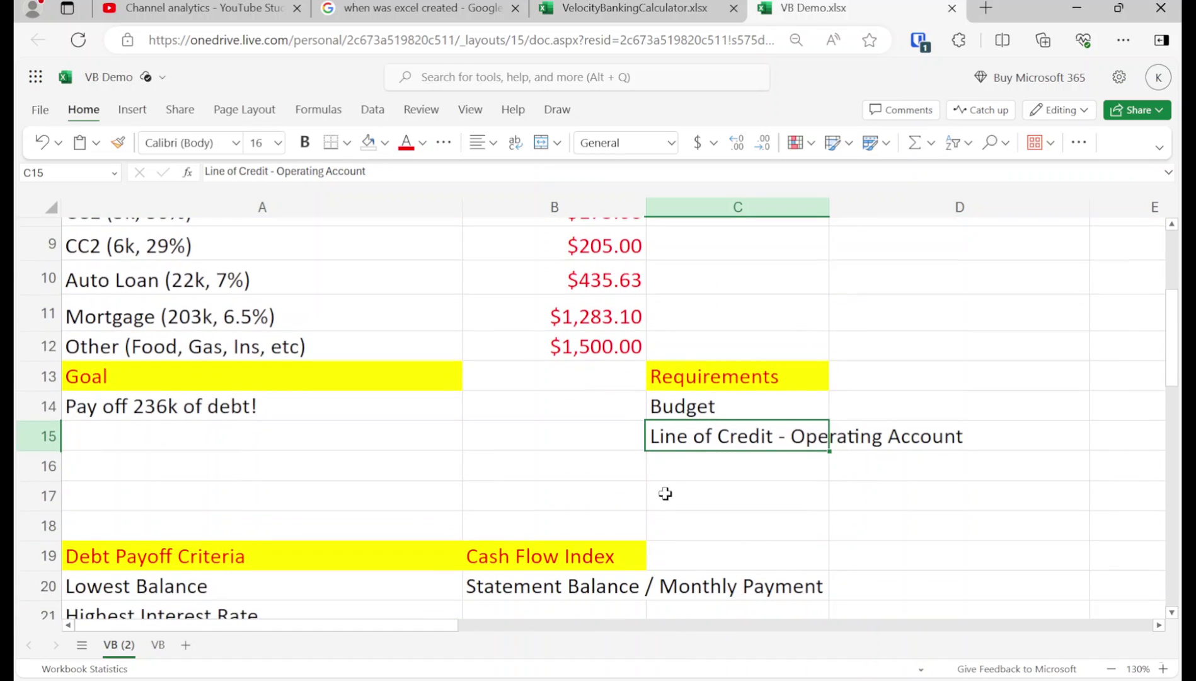
left_click(685, 406)
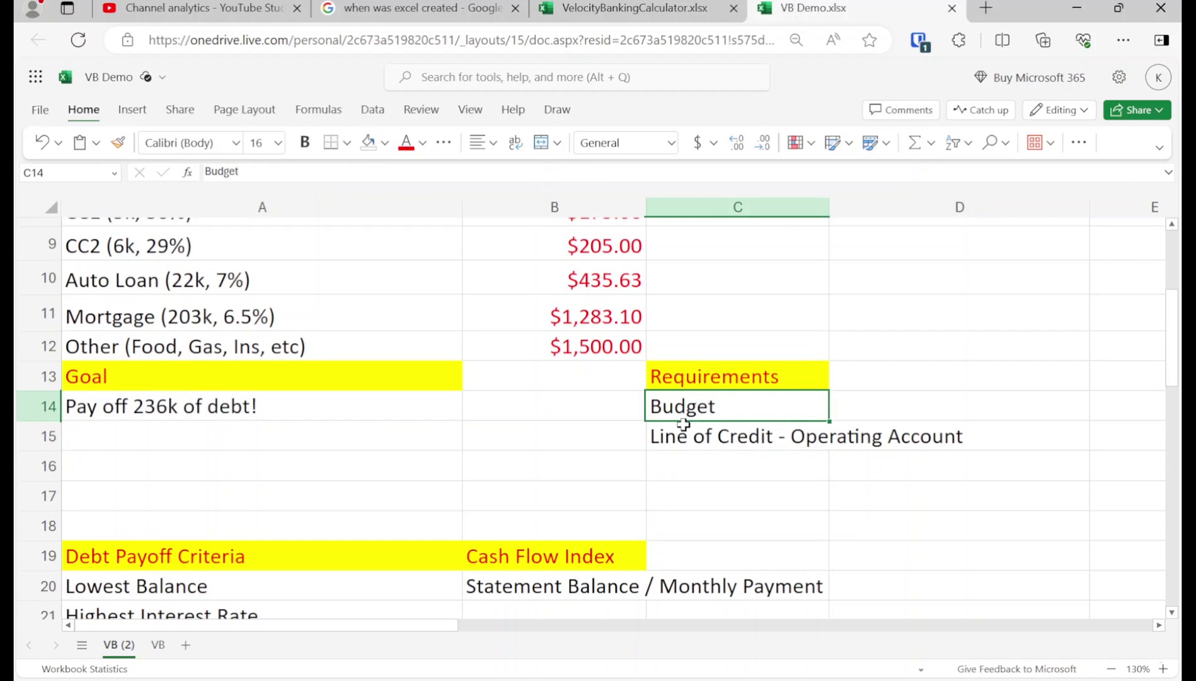
left_click(684, 424)
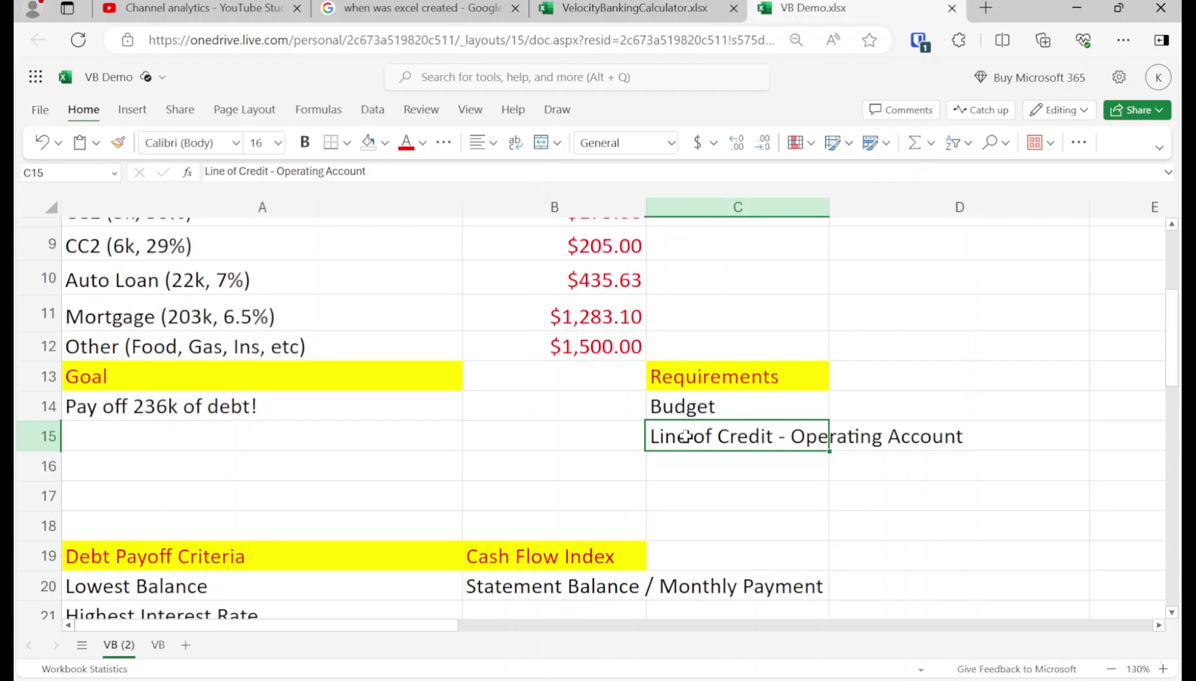
scroll(684, 424, "up", 3)
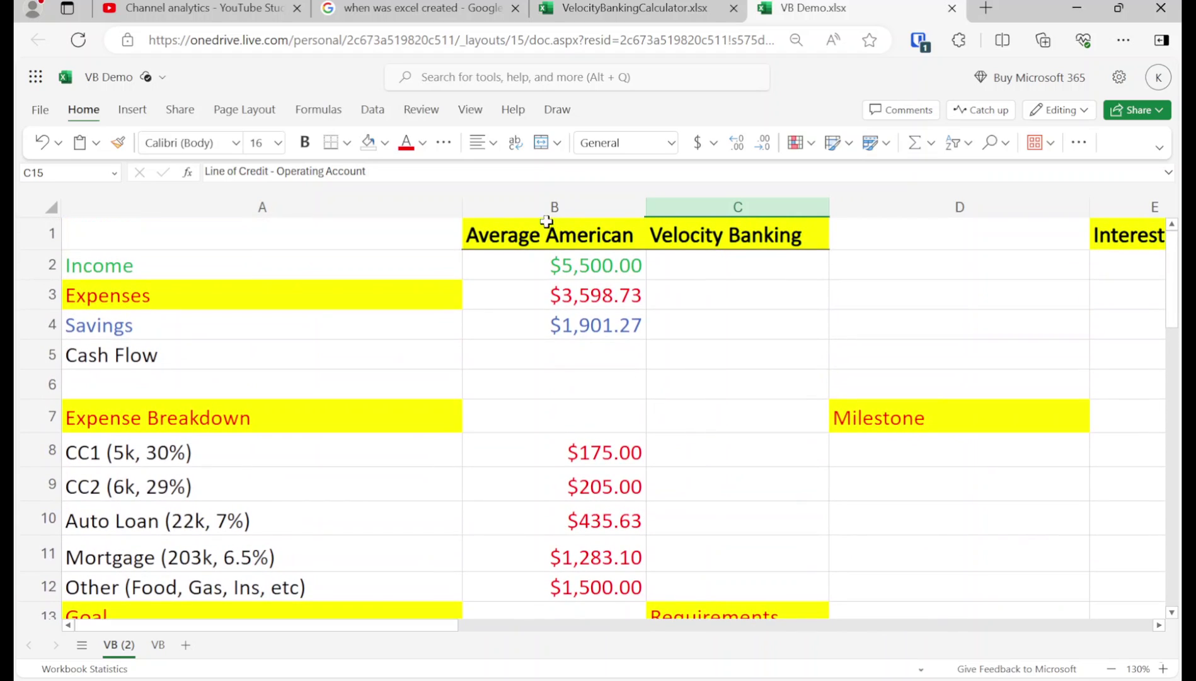
- Compare the Average American column with the Velocity Banking column
left_click(551, 207)
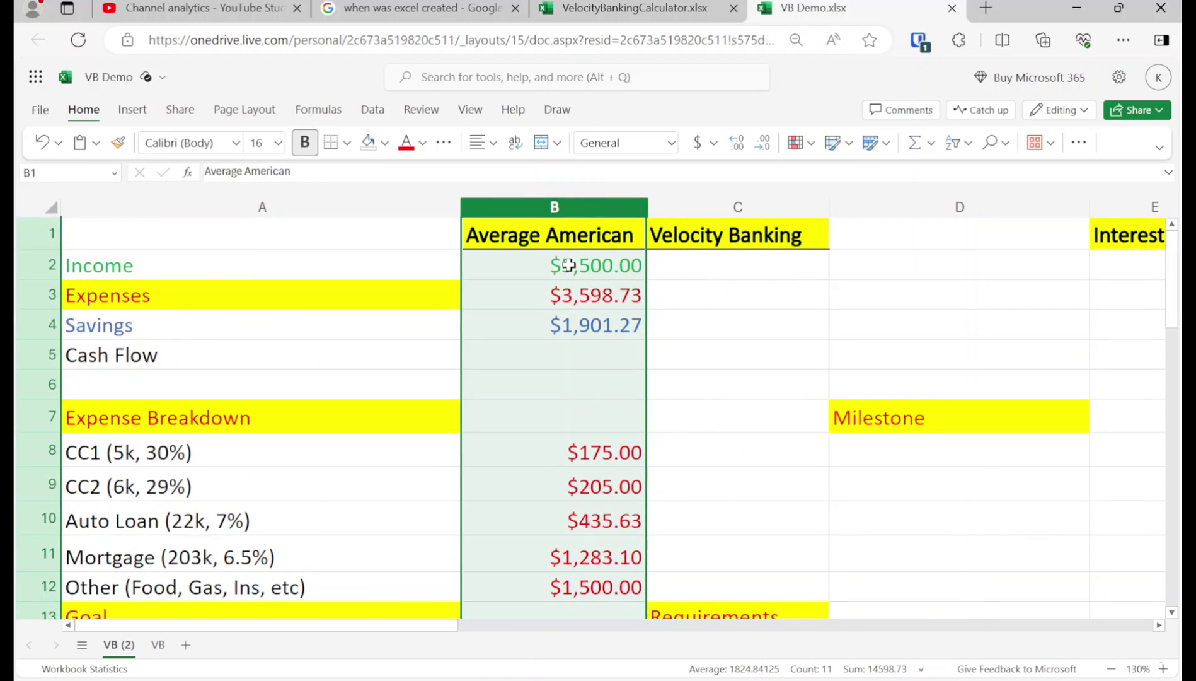
left_click(569, 265)
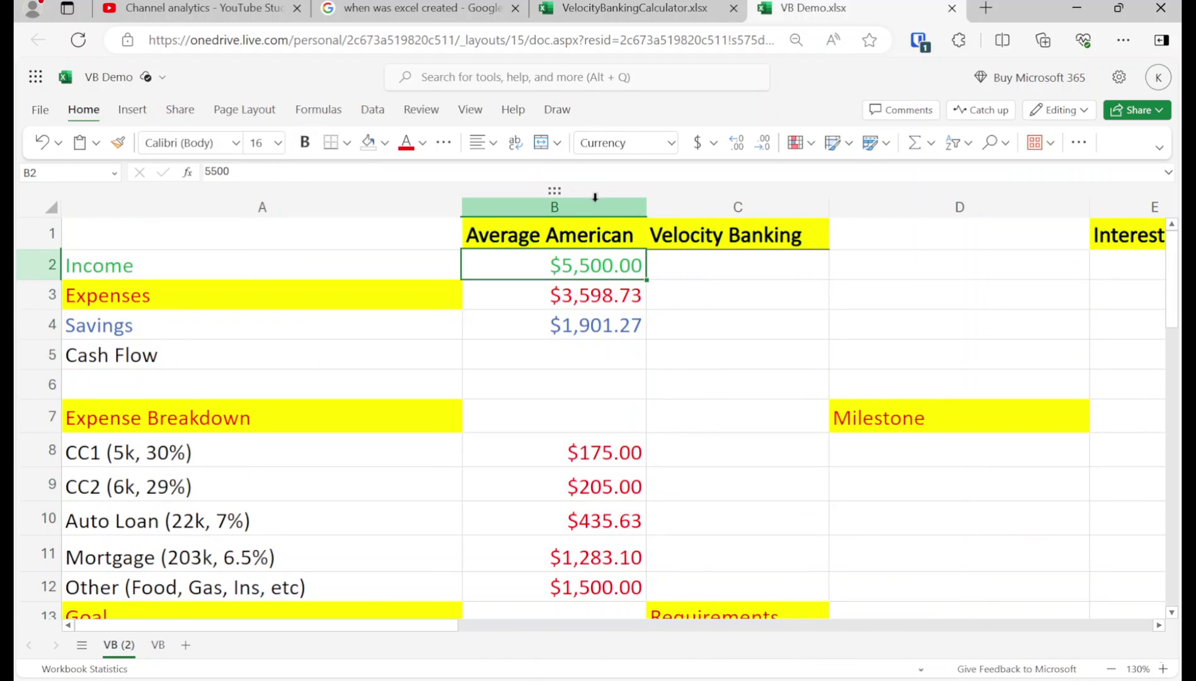
left_click(703, 195)
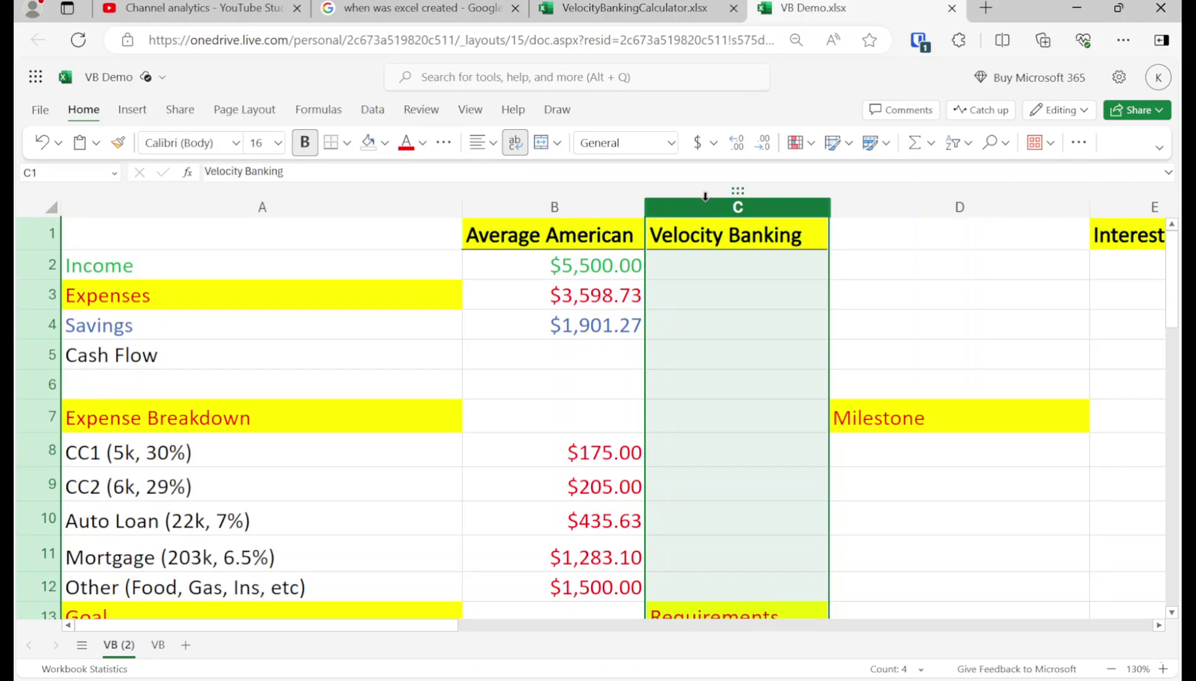
left_click(572, 248)
left_click(557, 206)
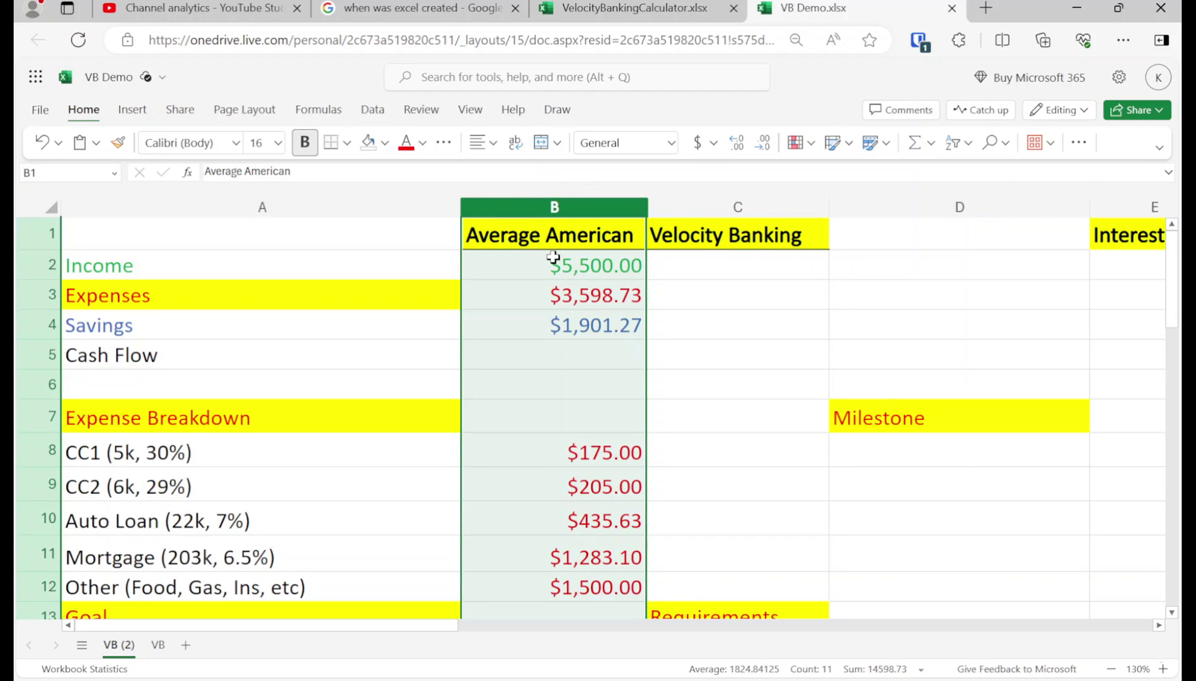
left_click(554, 258)
left_click(555, 207)
left_click(724, 206)
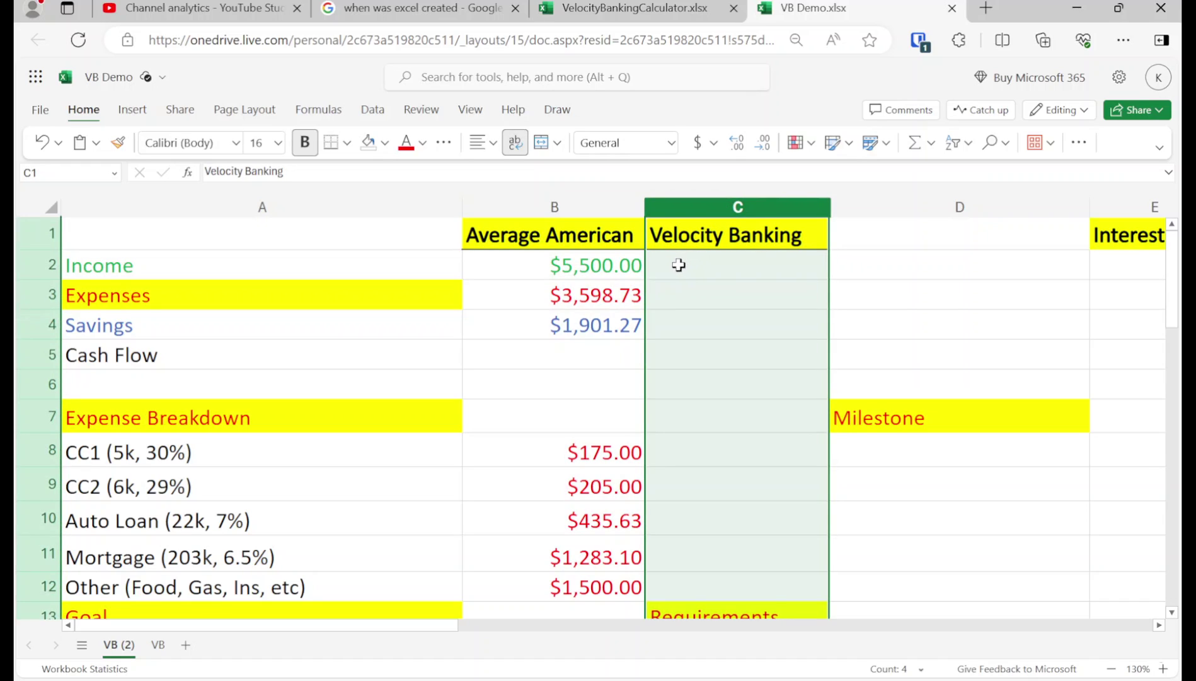
- Copy the Average American income from B2 into the Velocity Banking column at C2
left_click(620, 267)
key("ctrl+c")
key("Right")
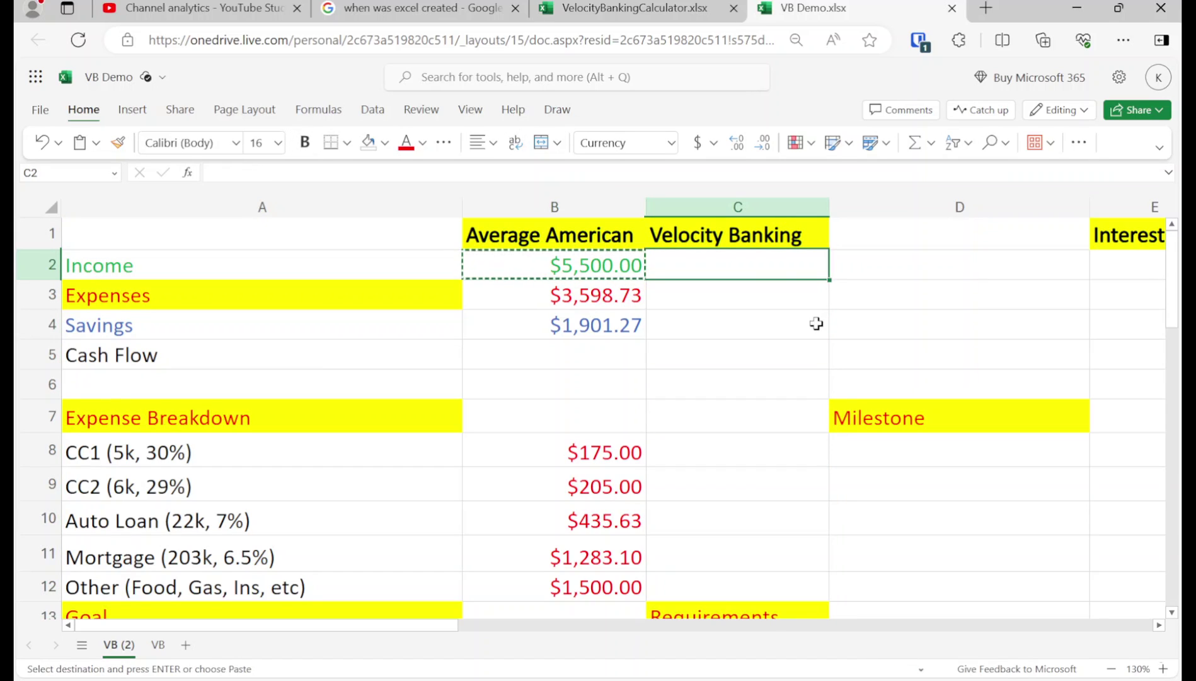
key("ctrl+v")
key("Escape")
- Set the Velocity Banking savings in C4 to 0
key("Down")
key("Down")
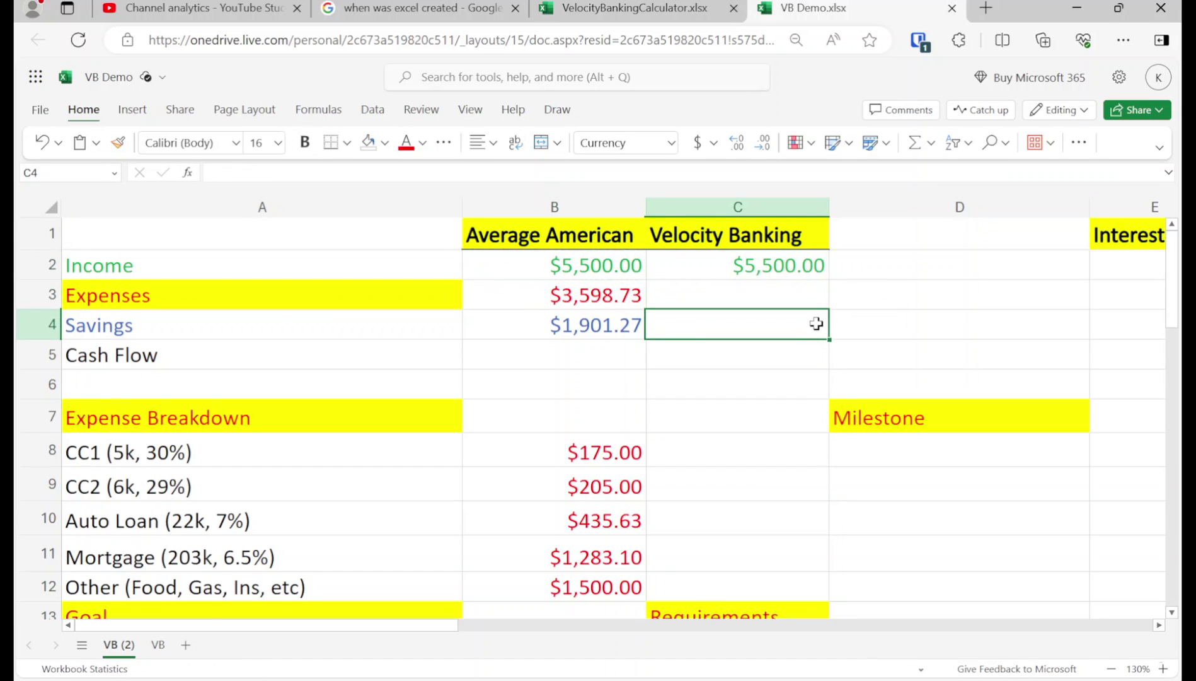
type("0")
key("Return")
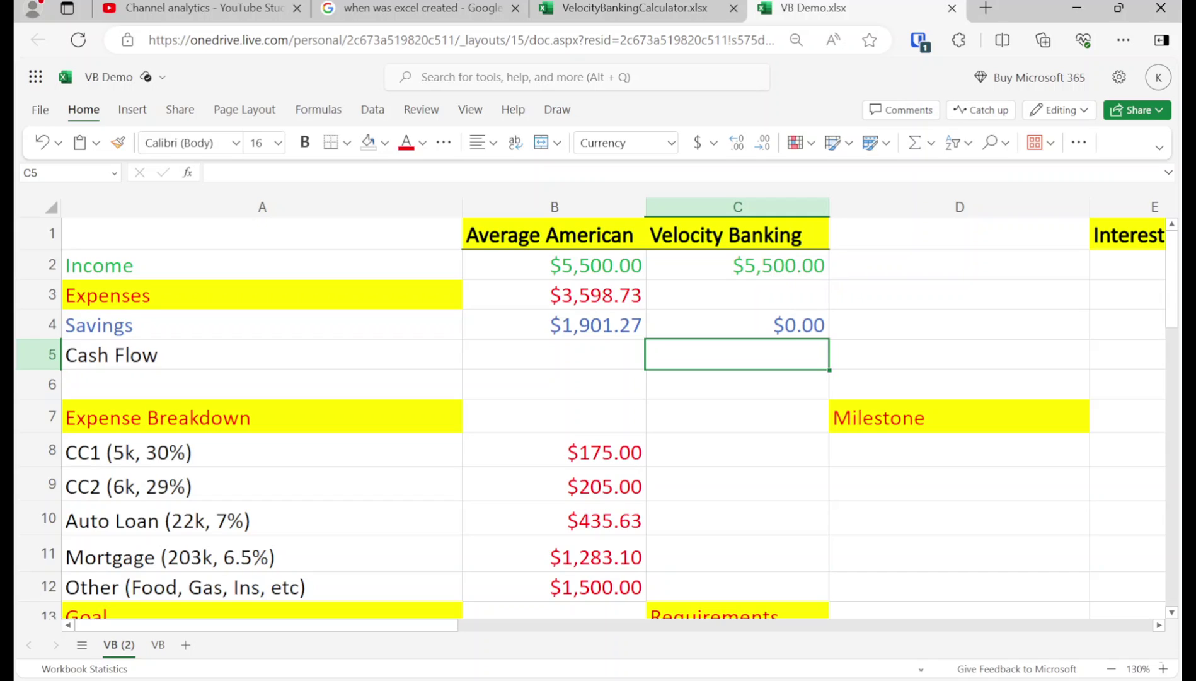
key("Up")
key("Up")
key("Up")
key("Right")
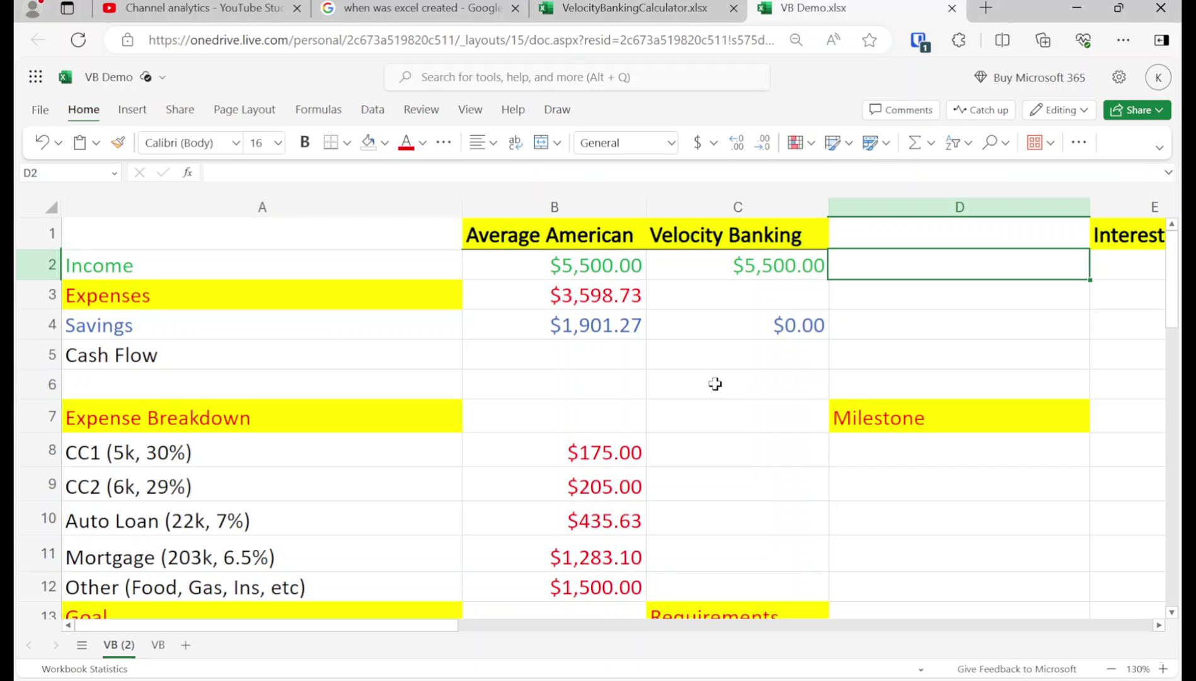
- Copy the five expense breakdown amounts from B8:B12 into the Velocity Banking column at C8:C12
left_click(598, 454)
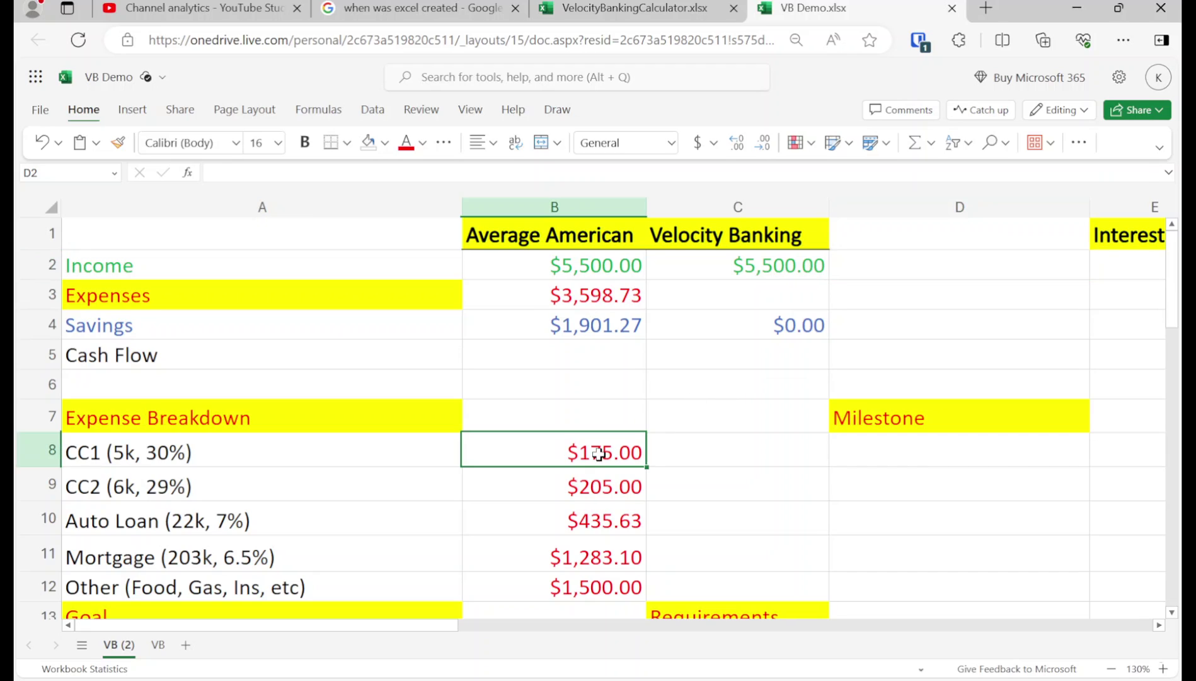
key("shift+Down")
key("shift+Down")
key("shift+Down")
key("shift+Down")
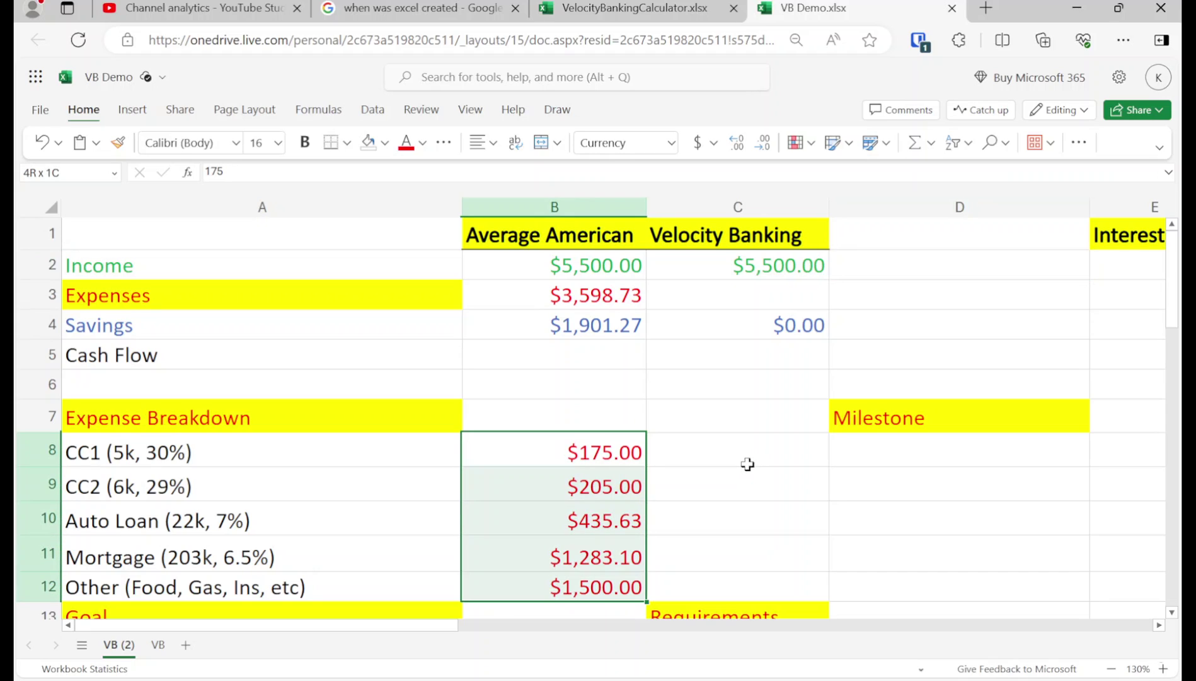
key("ctrl+c")
left_click(748, 464)
key("ctrl+v")
key("Escape")
- Copy the total expenses formula from B3 into the Velocity Banking column at C3
key("Up")
key("Up")
key("Up")
key("Up")
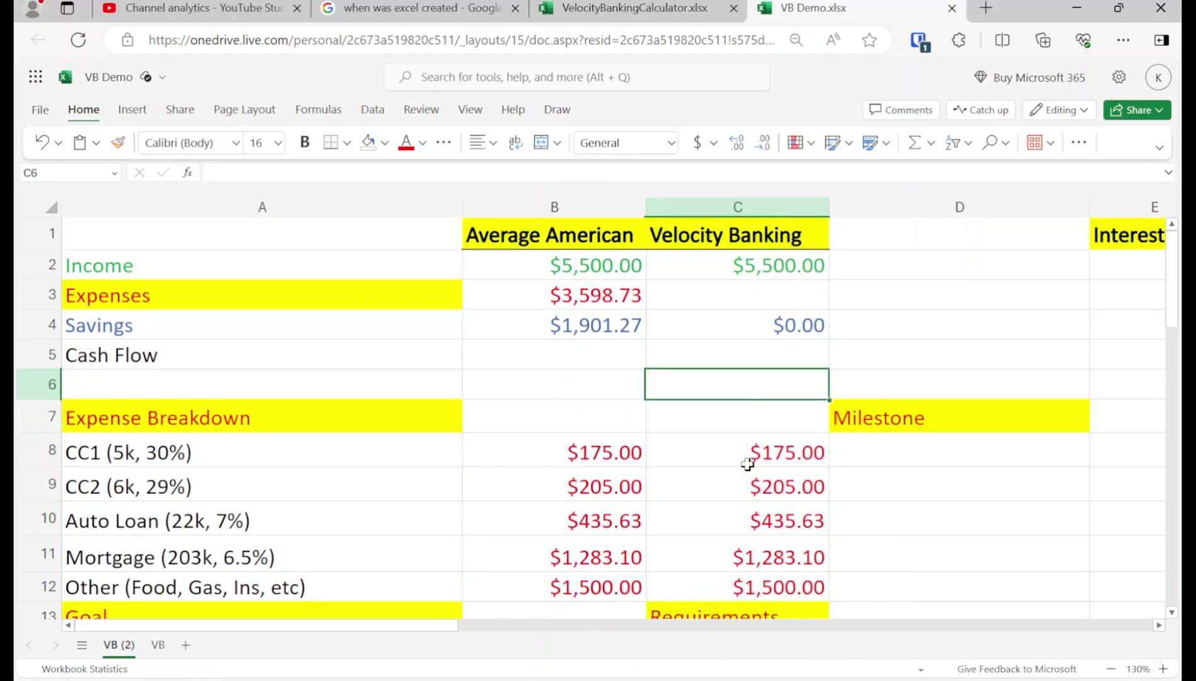
key("Left")
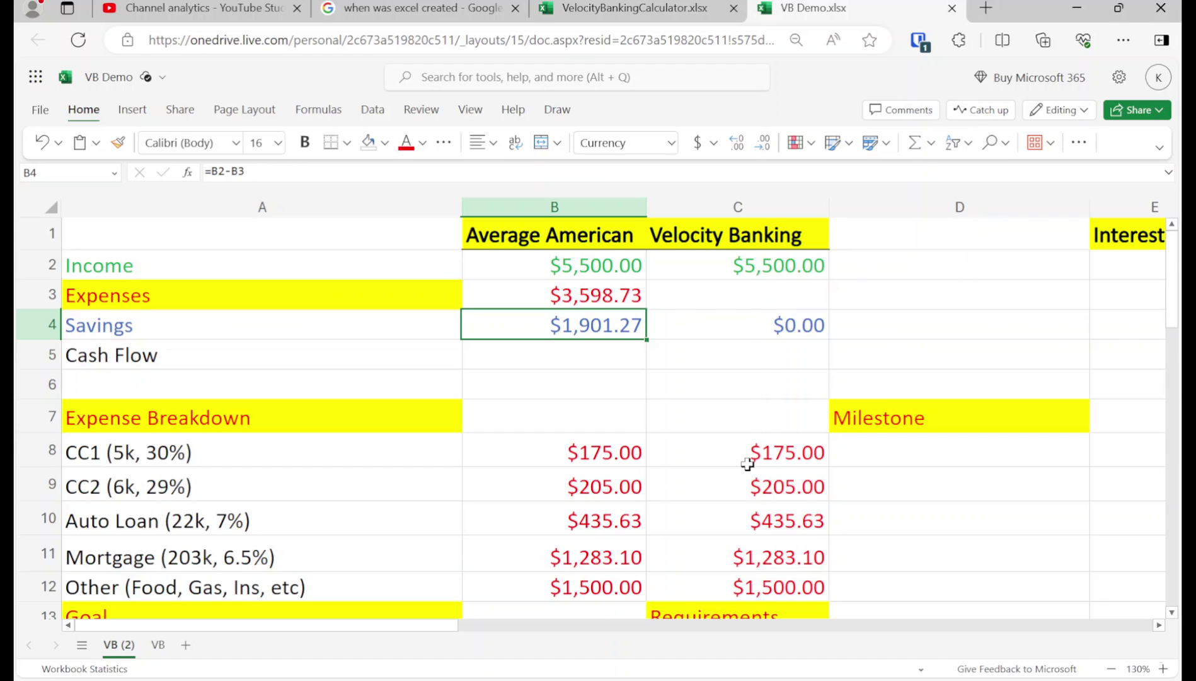
key("Up")
key("ctrl+c")
key("Right")
key("ctrl+v")
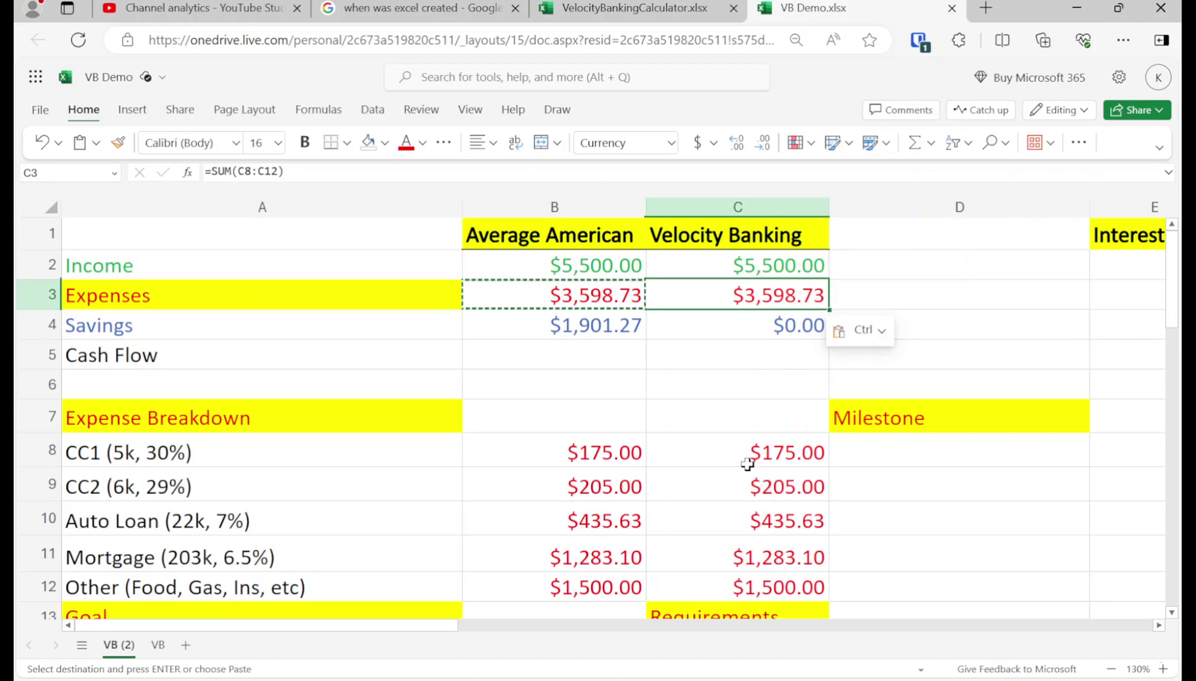
key("Down")
key("Left")
key("Escape")
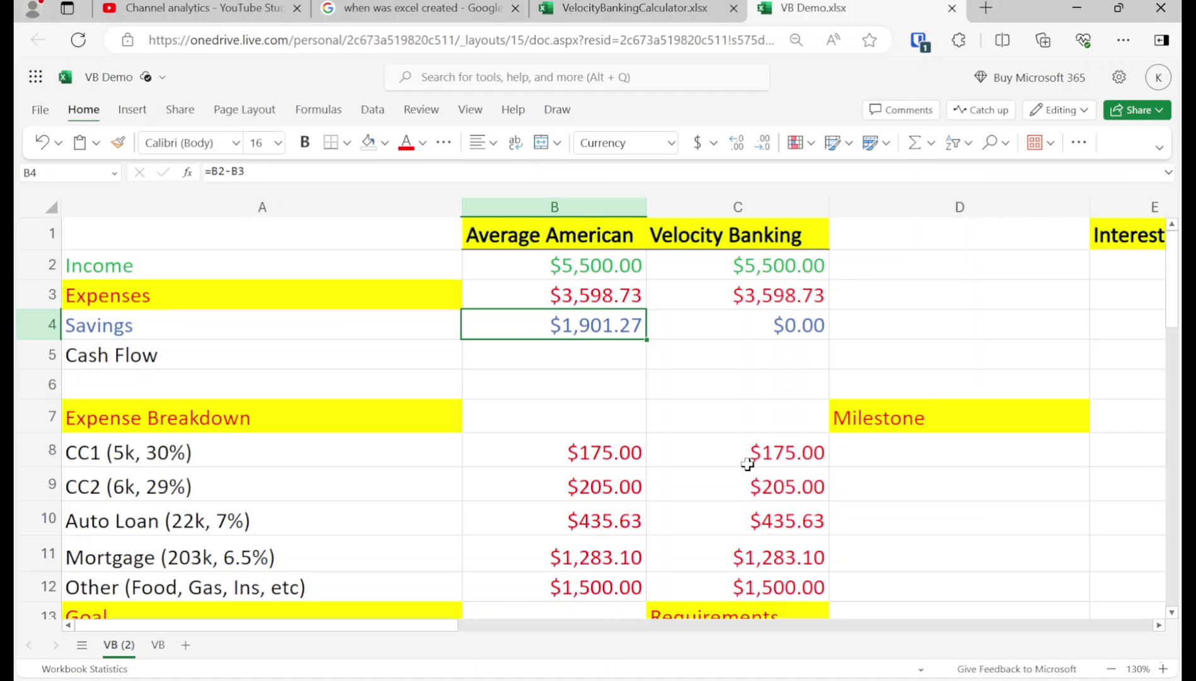
- Calculate the Velocity Banking cash flow in C5 with the formula =C2-C3
key("Right")
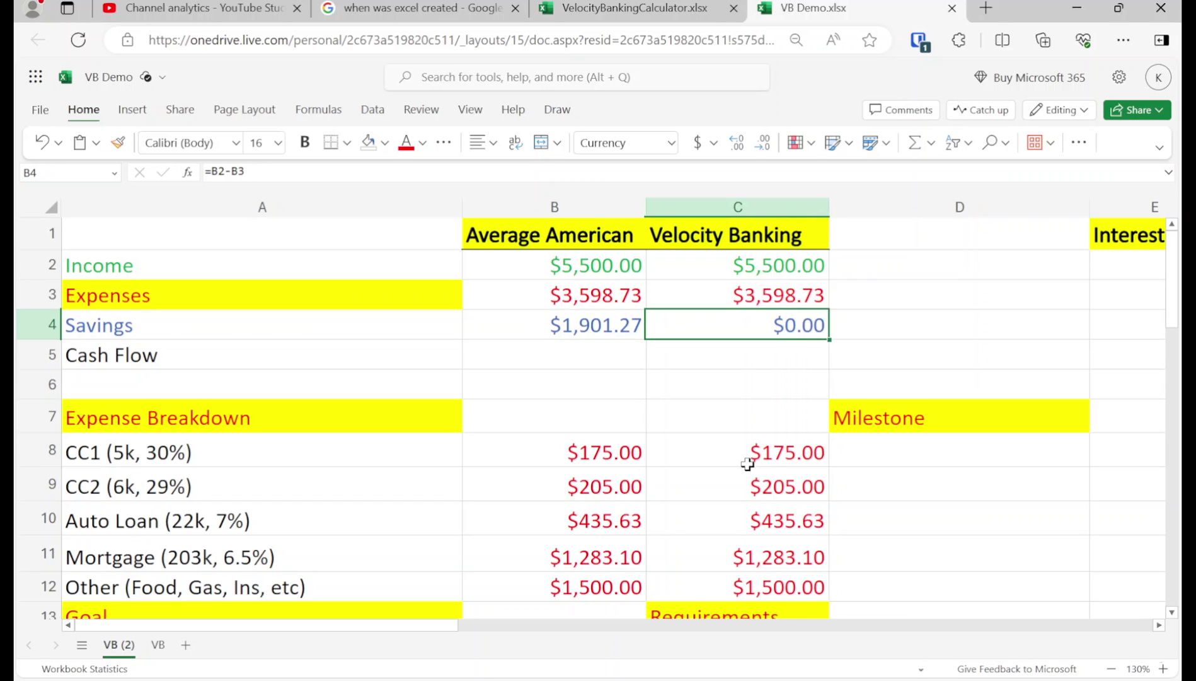
key("Down")
type("=c2")
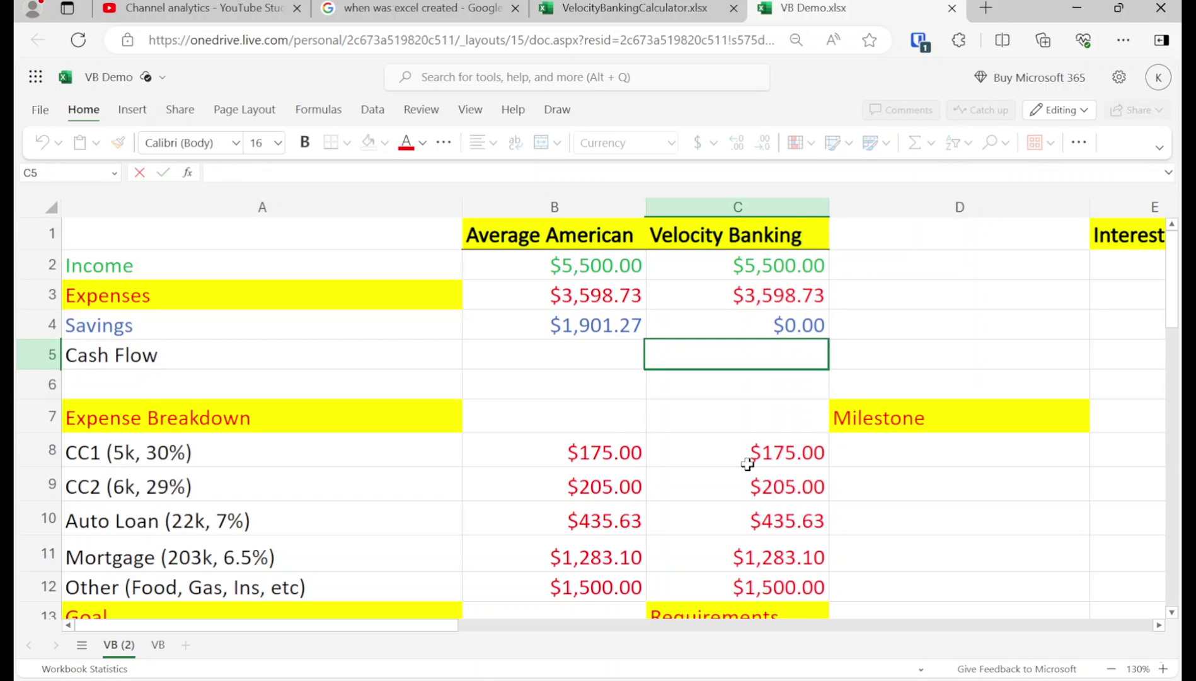
type("-c3")
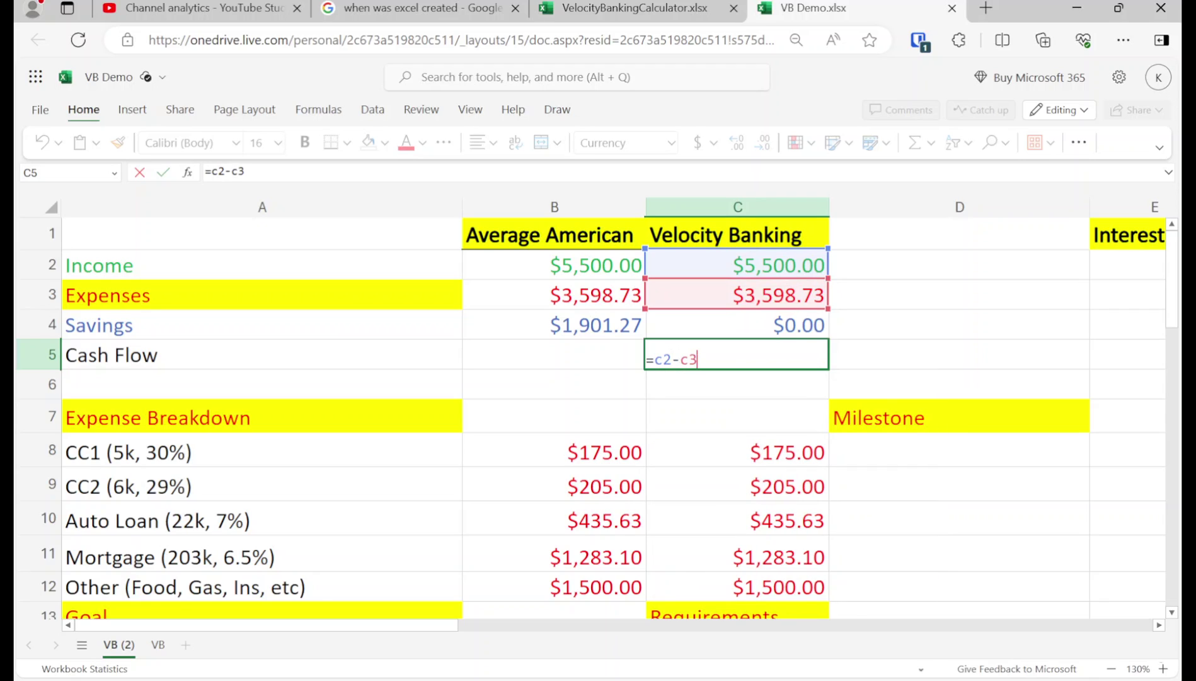
key("Return")
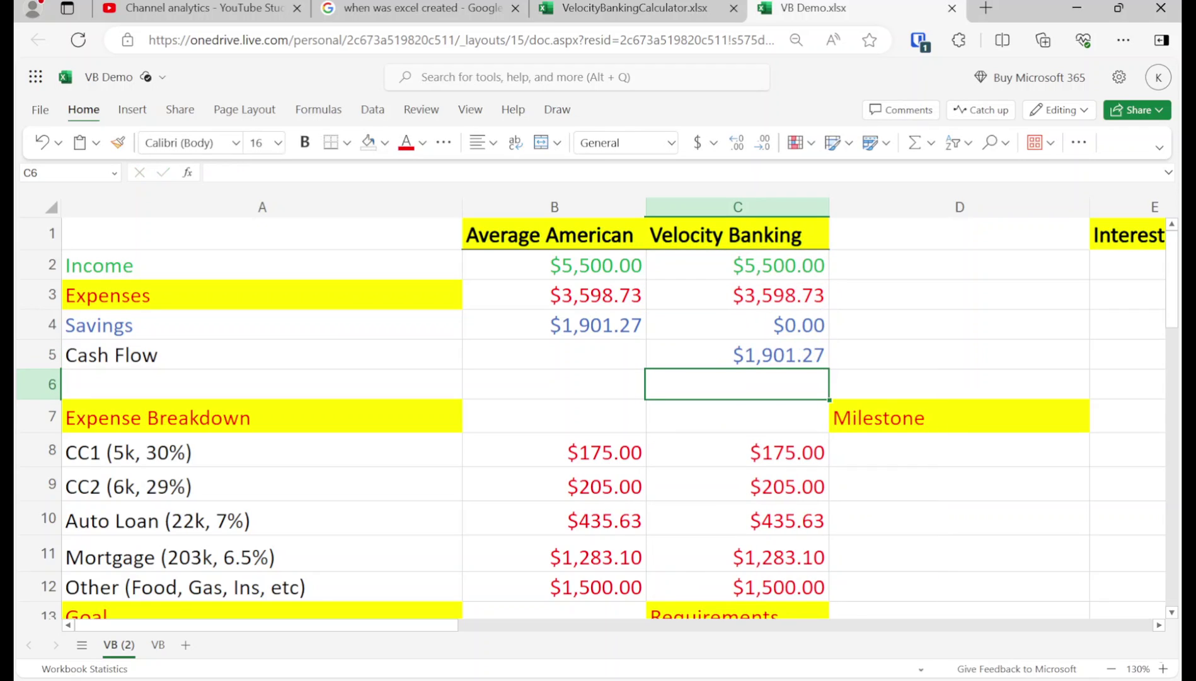
- Set the line of credit's Available Limit in F2 to 15000 and its Interest Rate in E2 to 15%
left_click(555, 384)
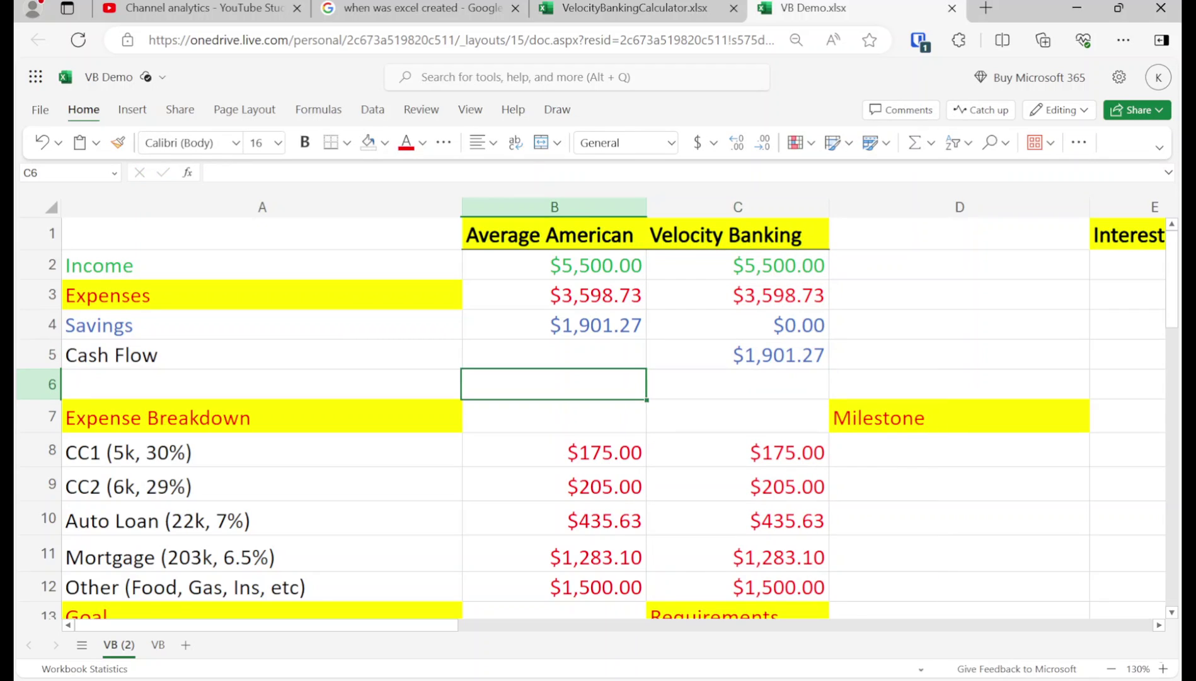
left_click(737, 354)
left_click(1128, 295)
scroll(693, 378, "right", 3)
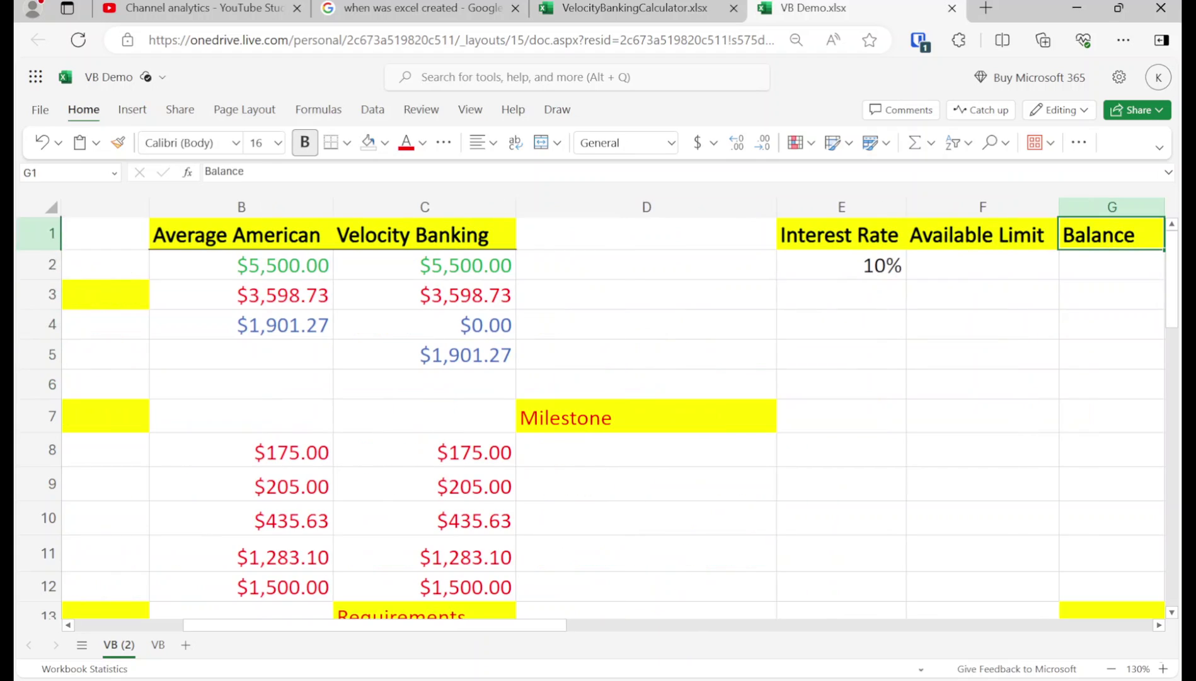
left_click(983, 264)
type("15000")
key("Return")
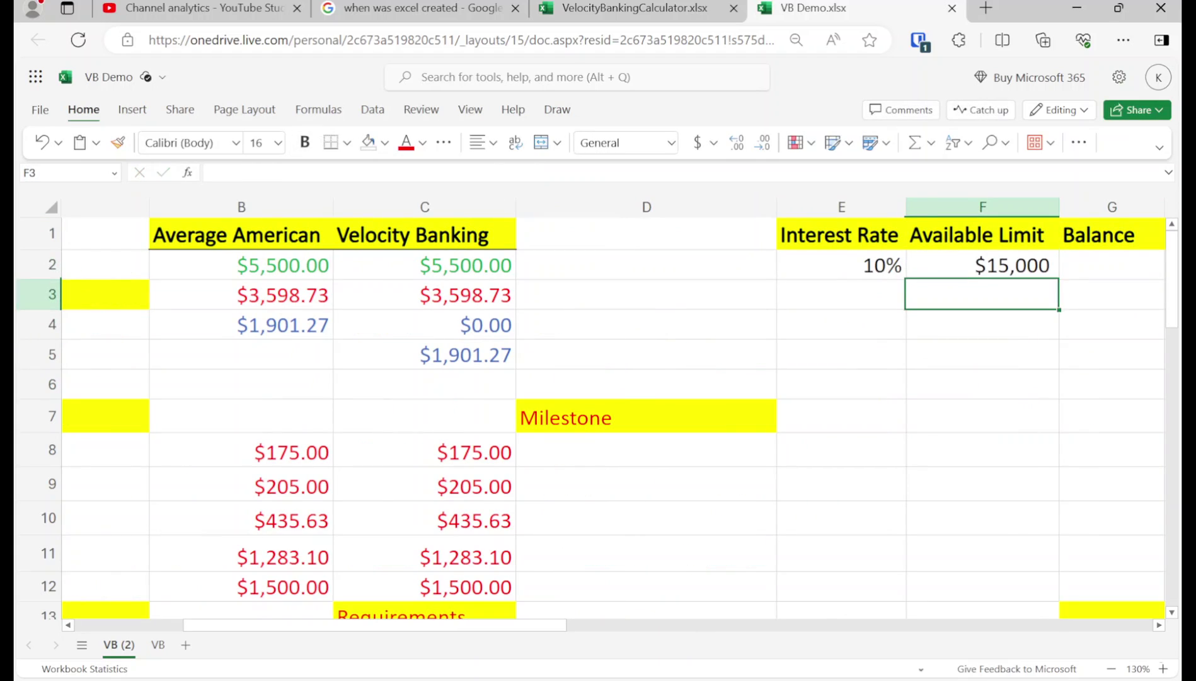
left_click(842, 265)
type("15")
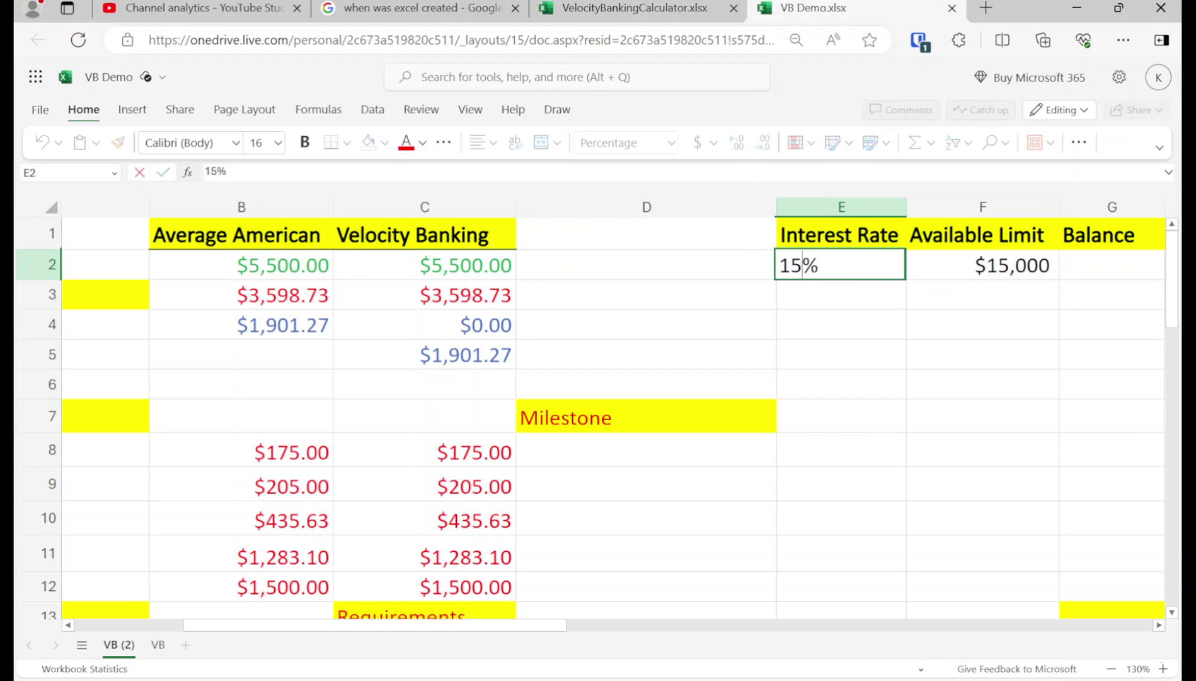
key("Return")
- Compare the CC1 and CC2 debts in the Expense Breakdown with the line of credit's Interest Rate and Available Limit
key("Left")
key("Left")
key("Left")
key("Left")
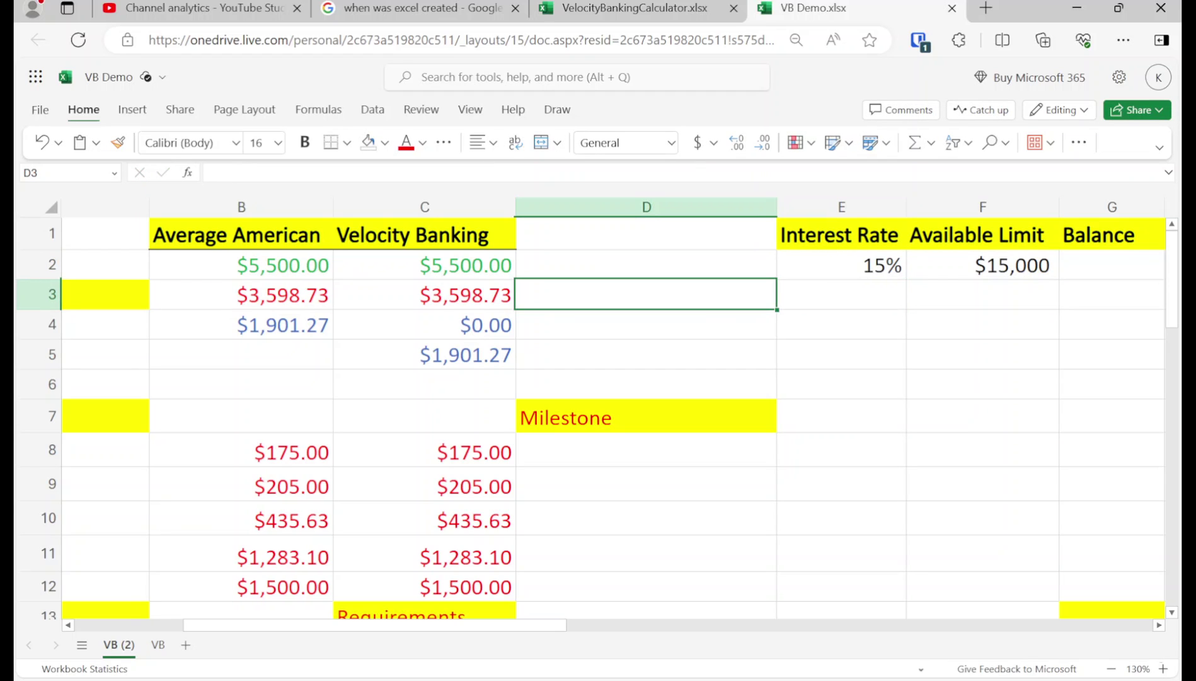
key("Down")
key("Down")
key("Down")
key("Down")
key("Right")
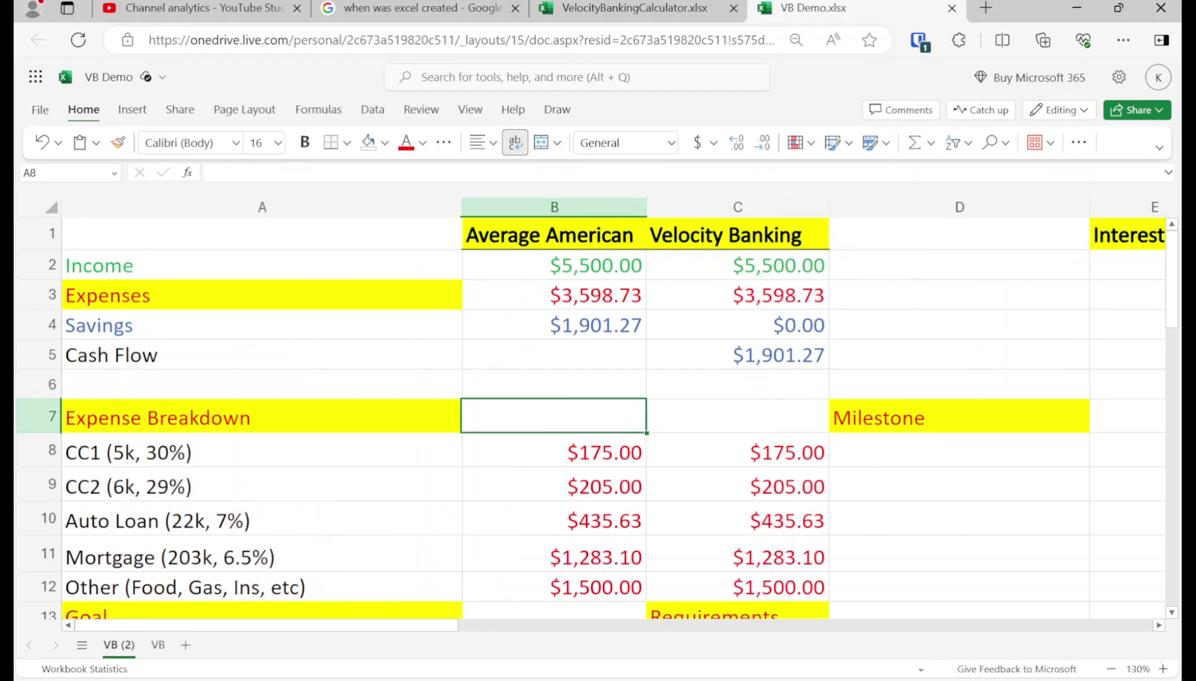
key("Right")
key("Right")
key("Up")
key("Up")
key("Right")
key("Right")
key("Right")
key("Up")
key("Up")
key("Up")
key("Left")
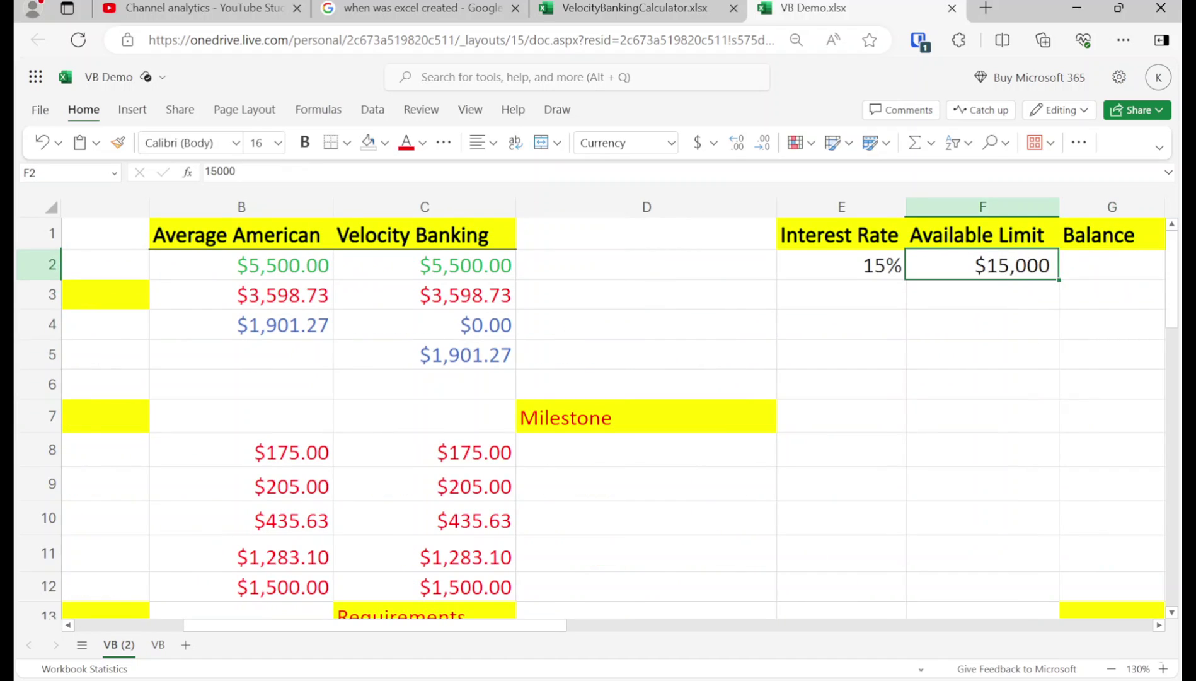
key("Left")
key("Left")
key("Left")
key("Left")
key("Left")
key("Down")
key("Down")
key("Down")
key("Down")
key("Down")
key("Down")
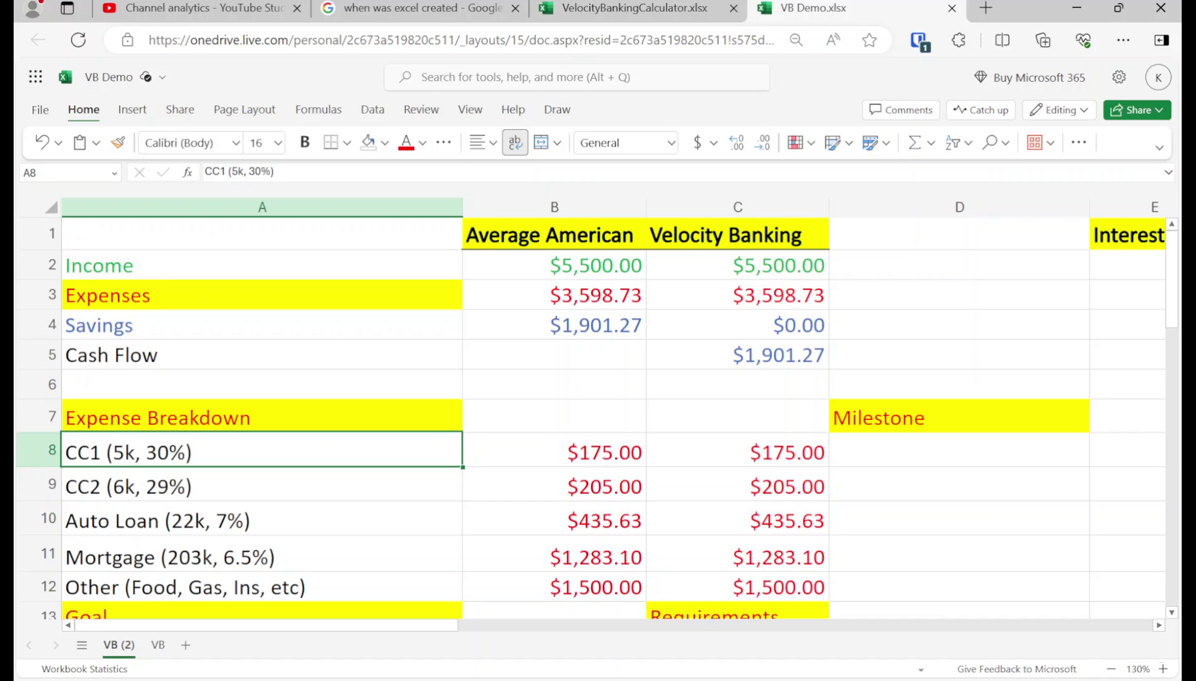
key("Down")
key("Up")
key("Up")
key("Right")
key("Right")
key("Up")
key("Up")
key("Right")
key("Right")
key("Right")
key("Up")
key("Up")
key("Up")
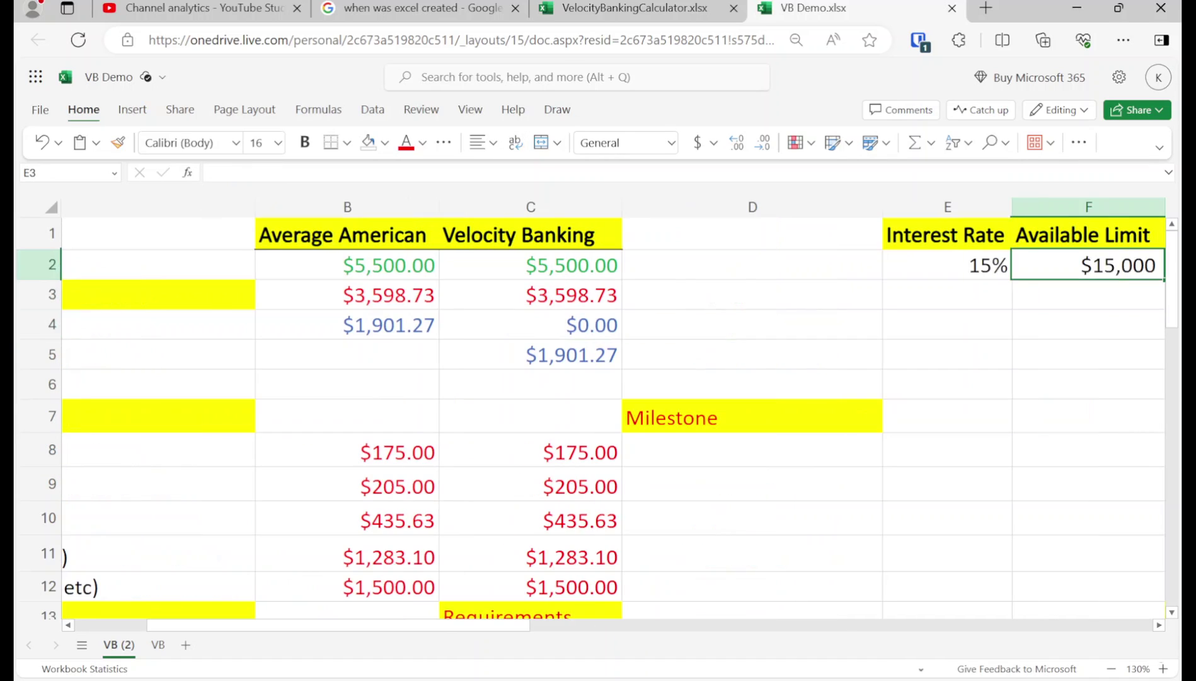
- Review the Expense Breakdown debts, examining the mortgage row and the CC1 row across both budget columns
key("Left")
key("Left")
key("Left")
key("Left")
key("Left")
key("Down")
key("Down")
key("Down")
key("Down")
key("Down")
key("Down")
key("Down")
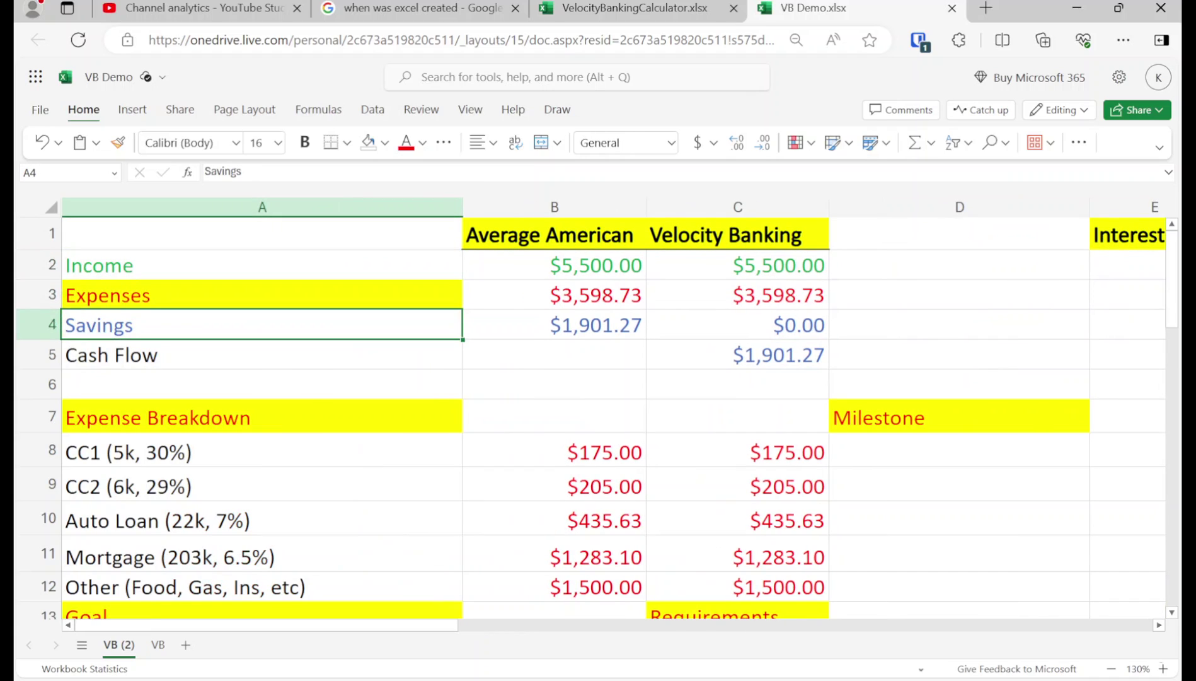
key("Down")
key("Down")
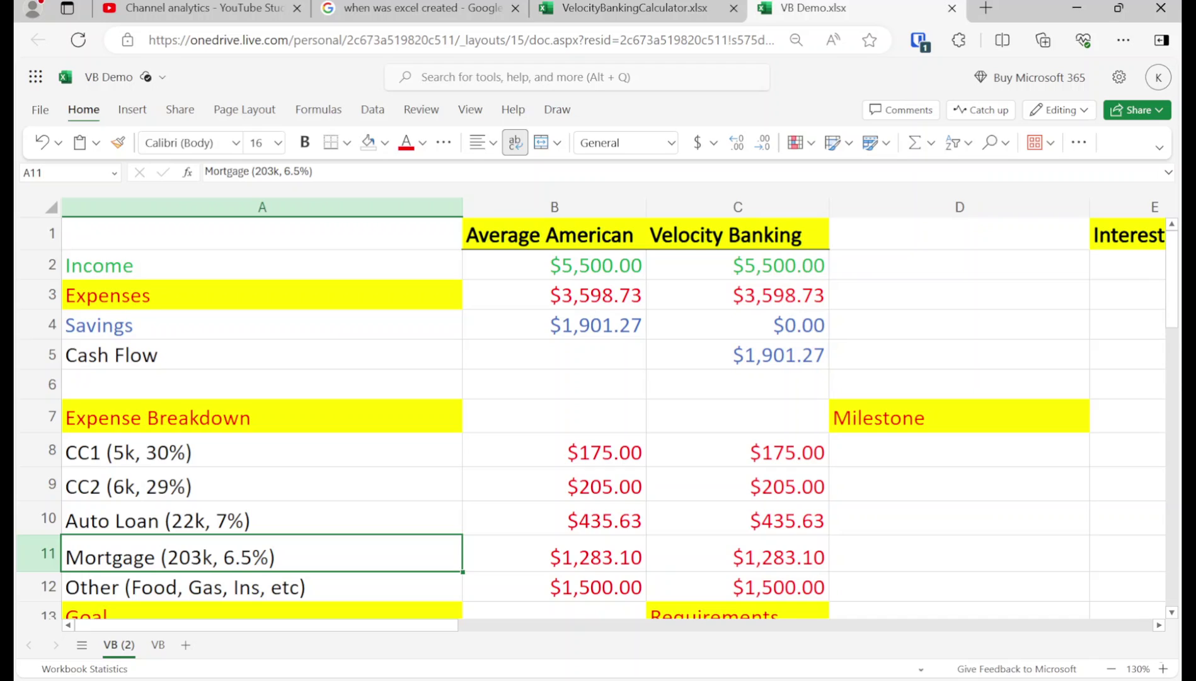
key("Right")
key("Right")
key("Right")
key("Right")
key("Left")
key("Left")
key("Left")
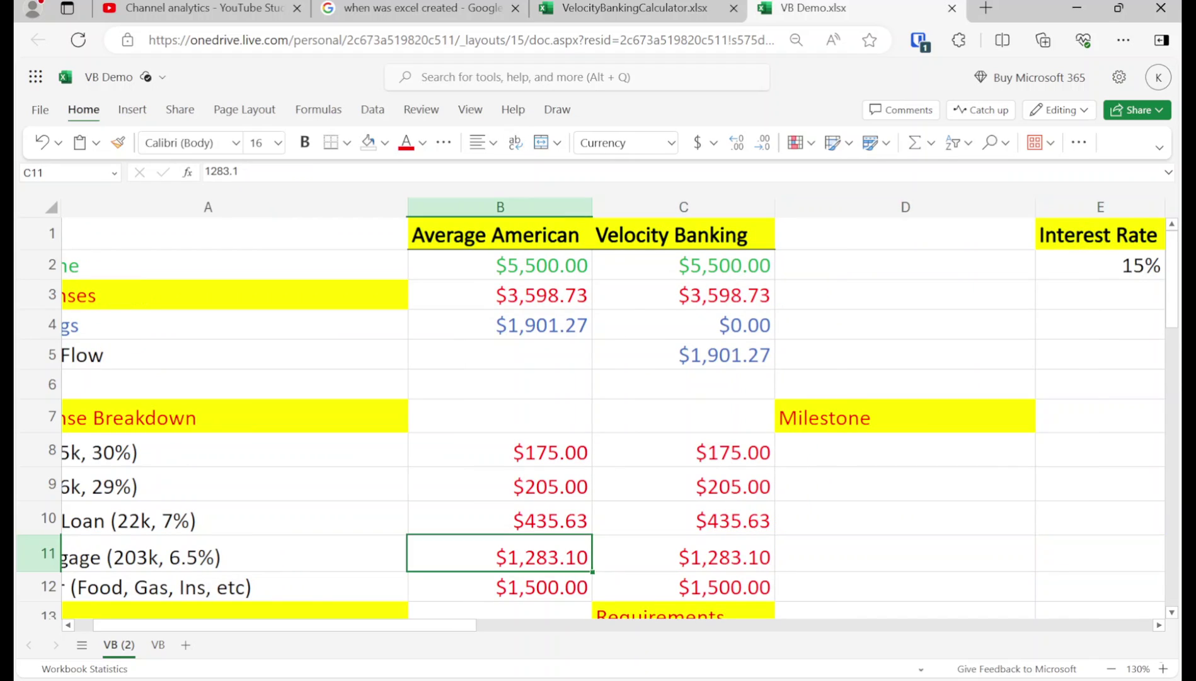
key("Up")
key("Up")
key("Up")
key("Left")
key("Right")
key("Right")
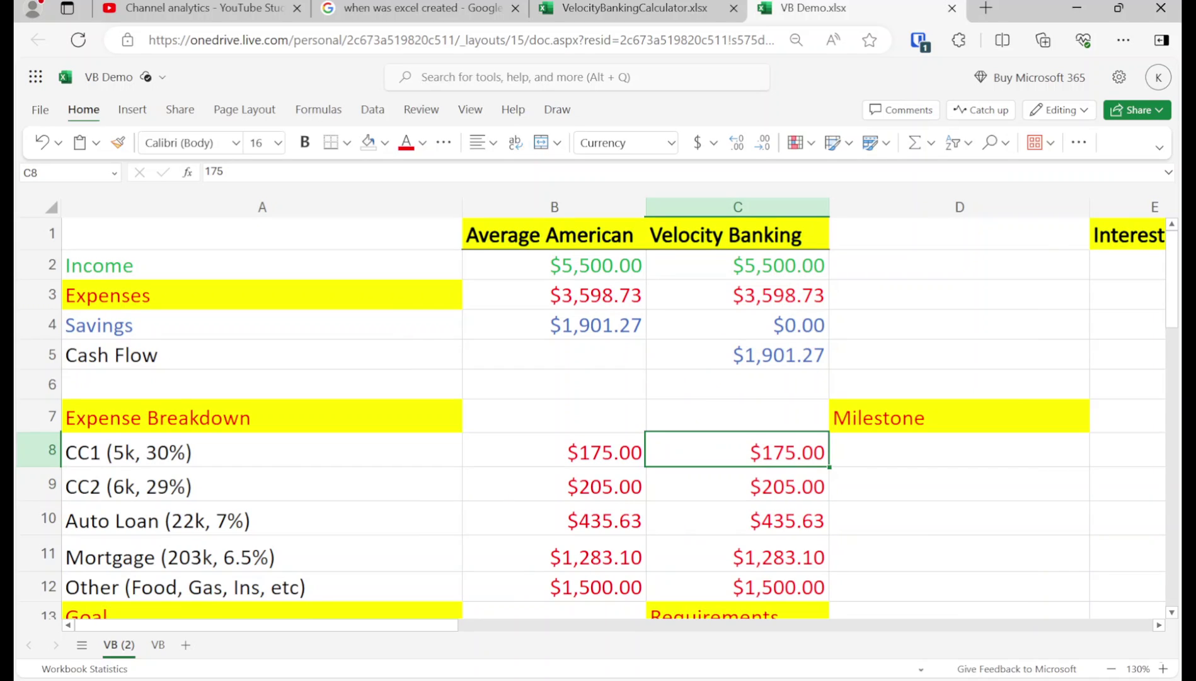
- Enter the combined CC1 and CC2 debt of 11000 as the line of credit's Balance in G2
key("Left")
key("Left")
key("shift+Down")
key("Up")
key("Right")
key("Right")
key("Right")
key("Right")
key("Up")
key("Up")
key("Up")
key("Up")
key("Up")
key("Right")
key("Right")
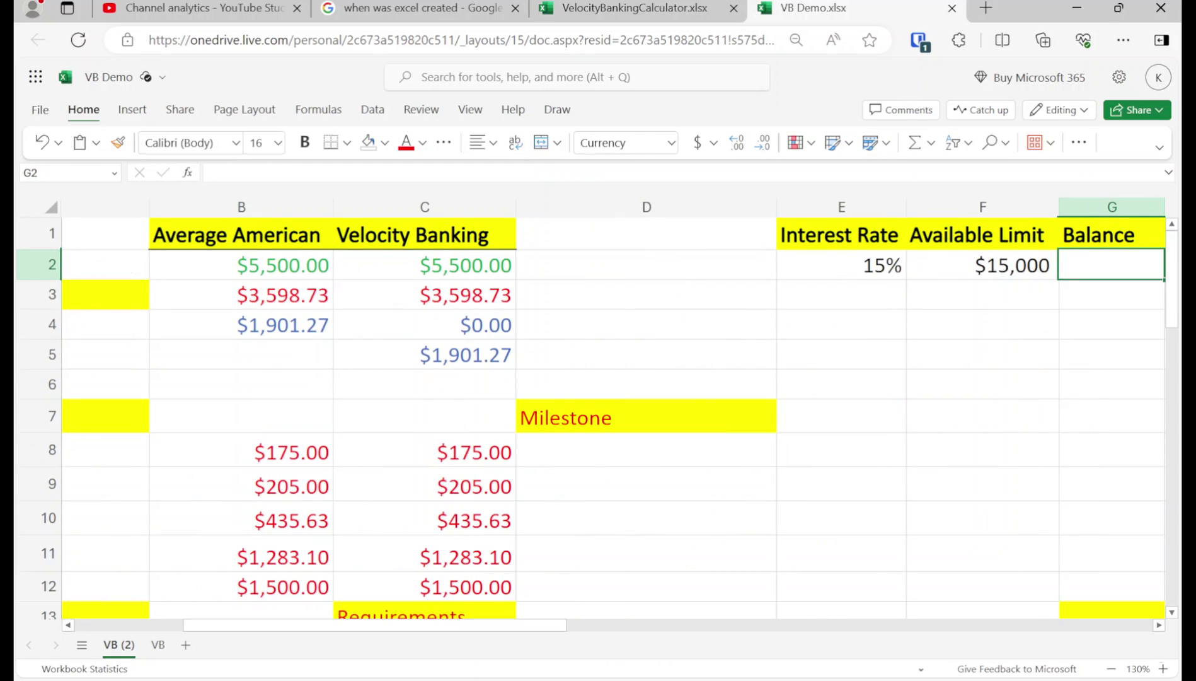
type("11000")
key("Return")
key("Left")
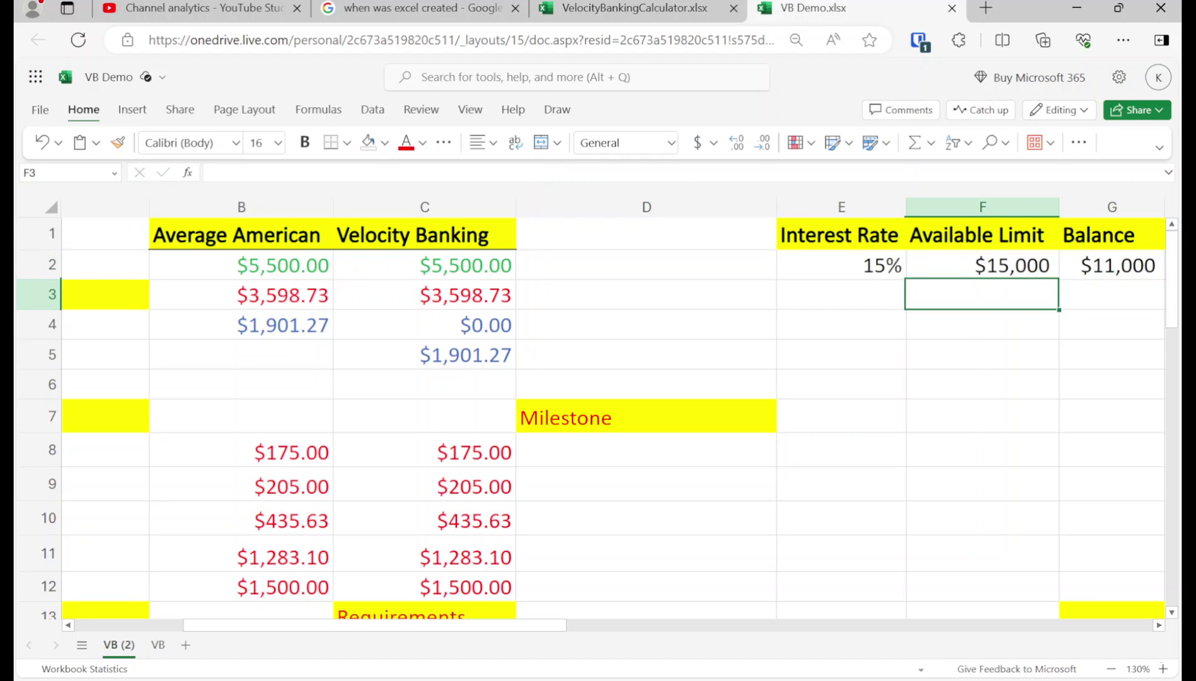
- Set the Velocity Banking payments for CC1 in C8 and CC2 in C9 to 0
key("Home")
key("Down")
key("Down")
key("Down")
key("Down")
key("Right")
key("Right")
key("Down")
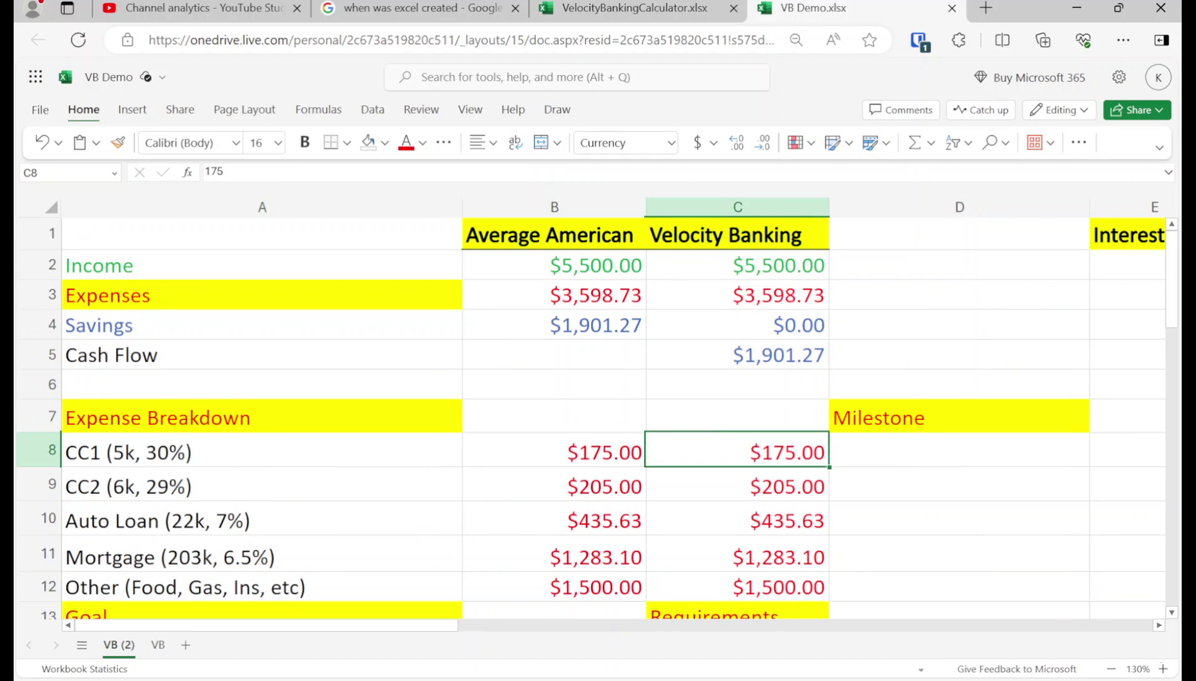
type("0")
key("Return")
type("0")
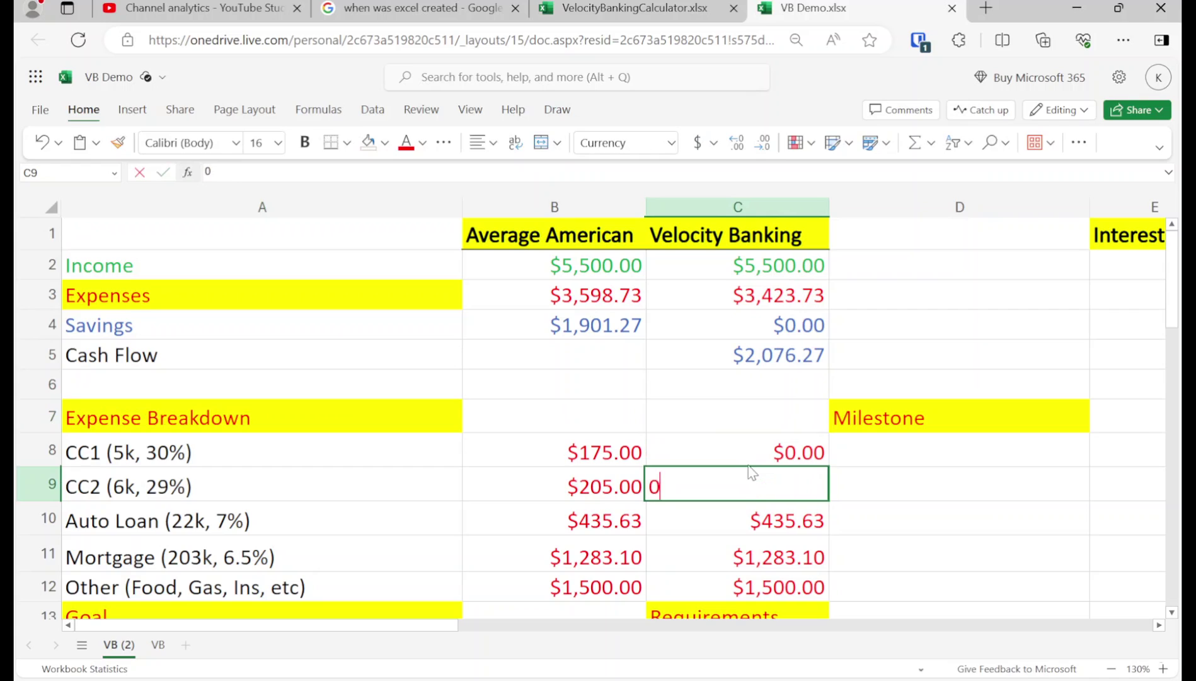
key("Return")
- Compare the Velocity Banking savings and cash flow in C4:C5 with the Average American savings in B4
key("Up")
key("Up")
key("Up")
key("Up")
key("Up")
key("Up")
key("Up")
key("Up")
key("Up")
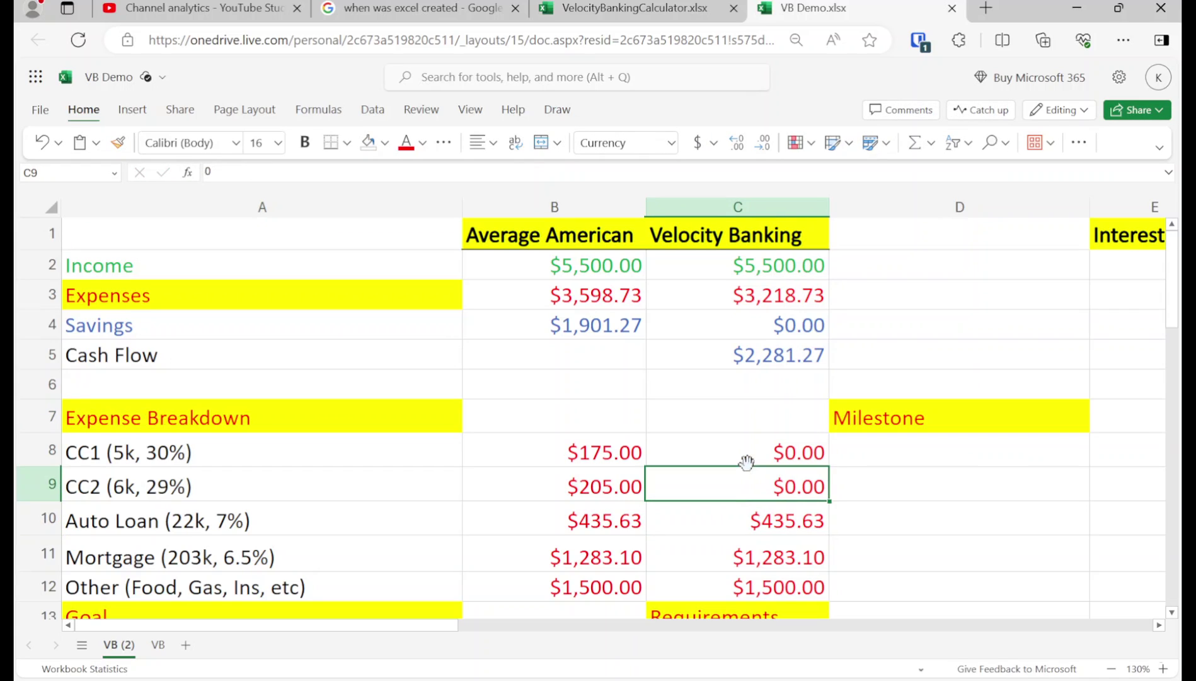
key("Down")
key("Down")
key("Down")
key("Down")
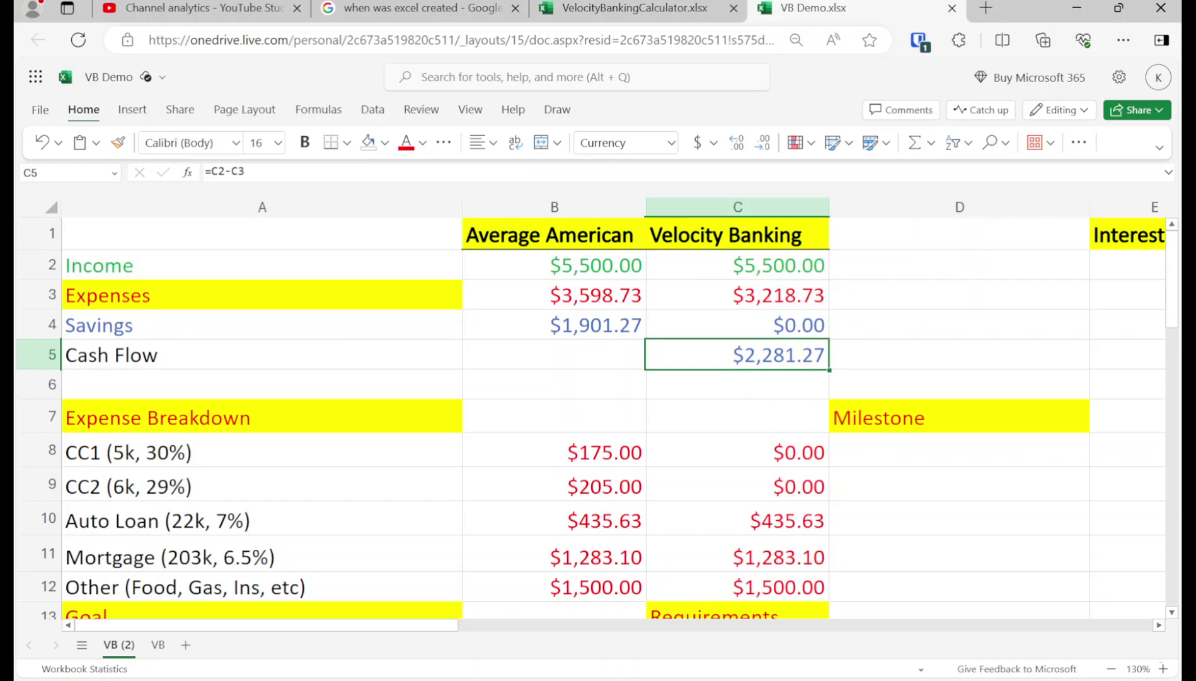
left_click(555, 325)
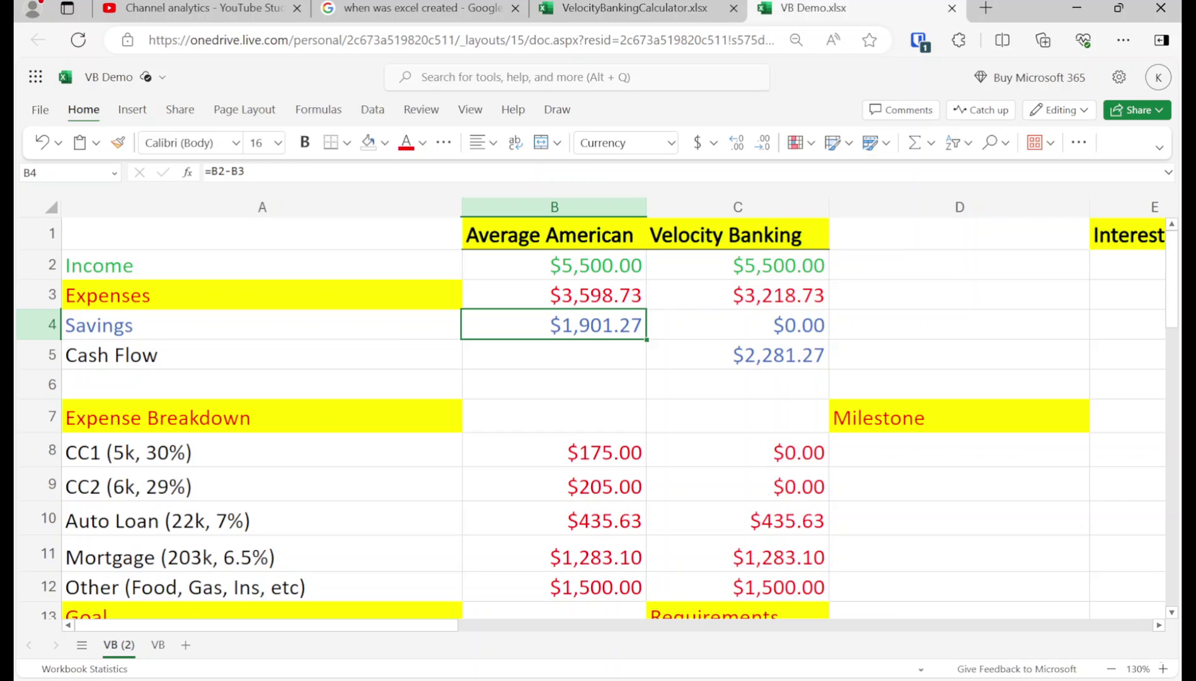
left_click(737, 325)
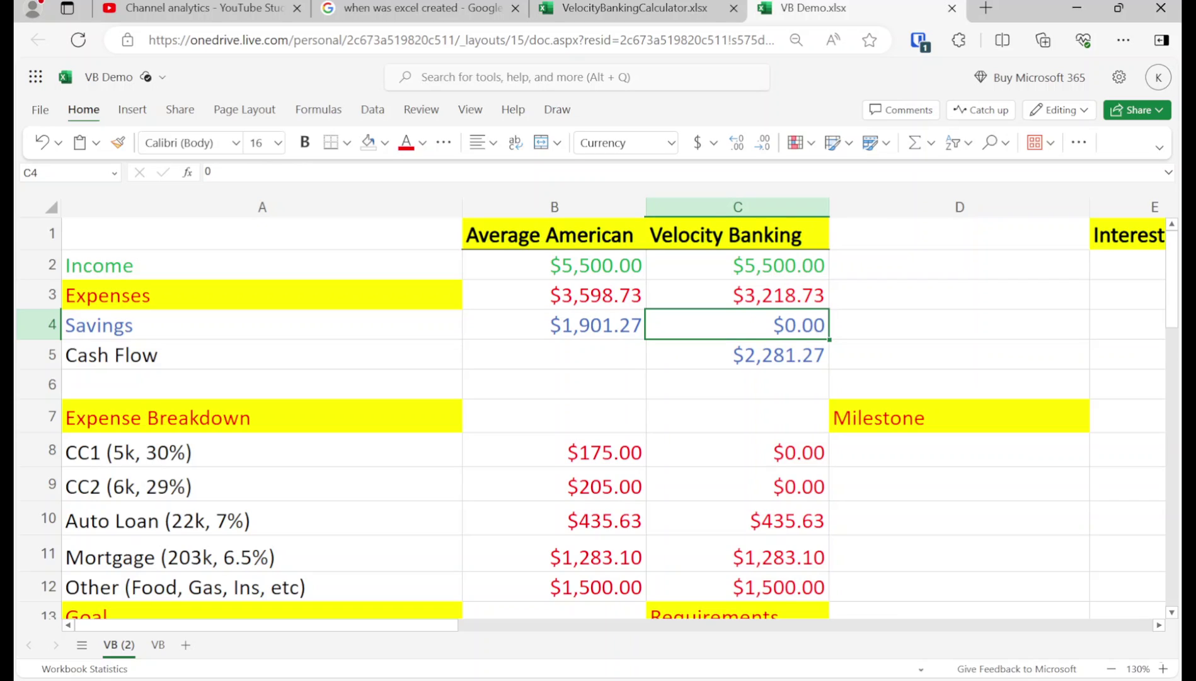
left_click(737, 355)
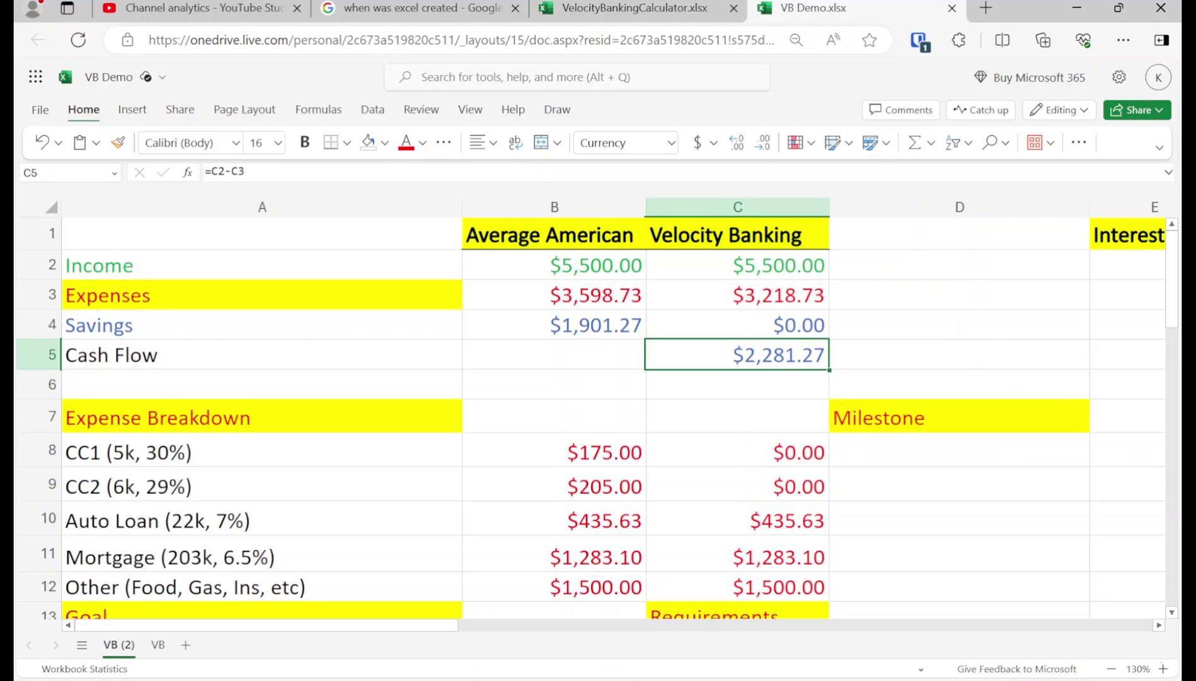
left_click(596, 324)
left_click(737, 355)
key("Up")
key("Up")
key("Up")
key("Right")
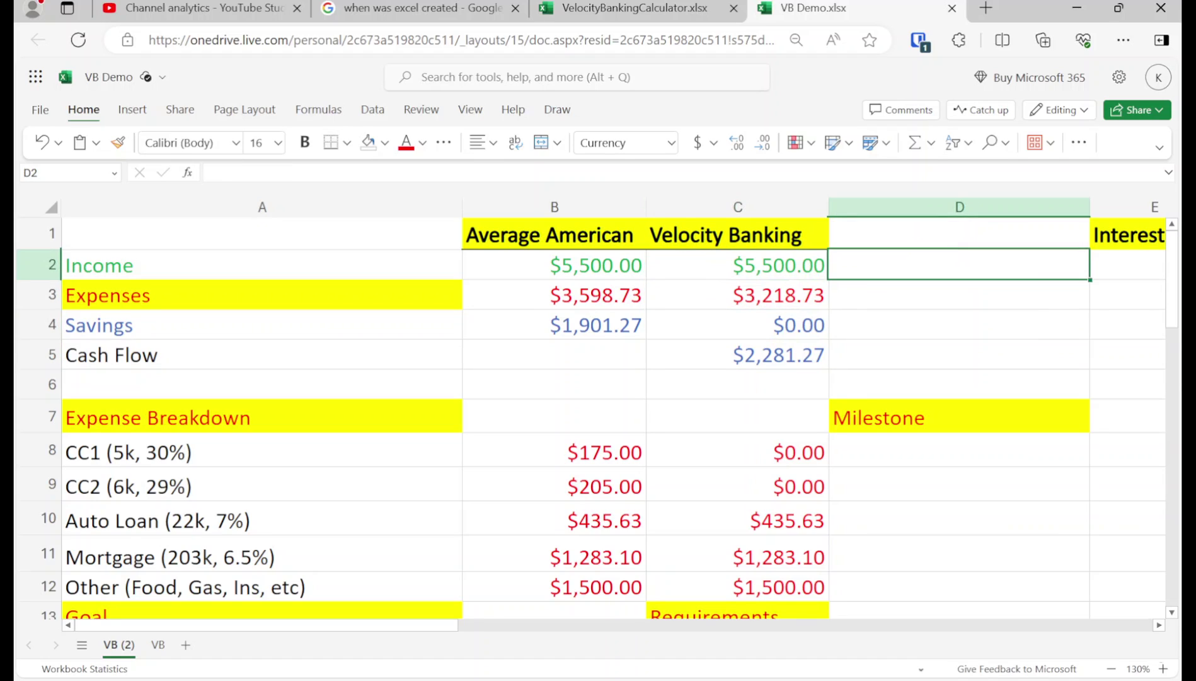
- Enter 0 as the starting Month in I2 for the line of credit balance
key("Right")
key("Right")
left_click(1112, 265)
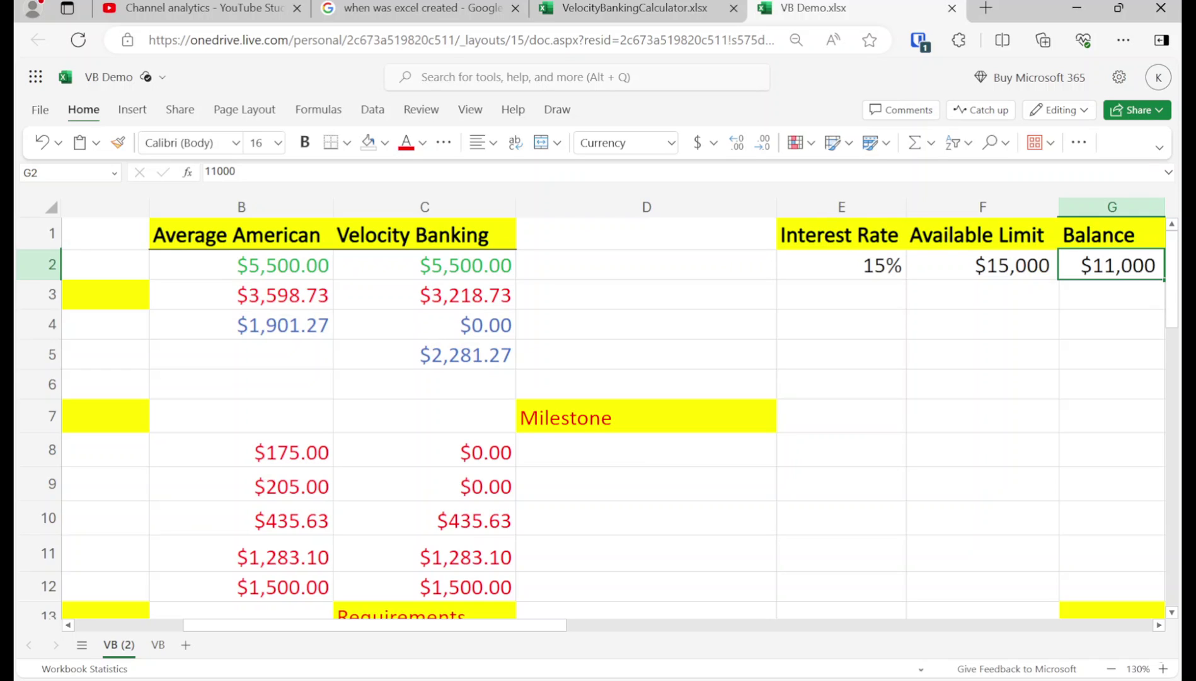
key("Right")
key("Right")
key("Right")
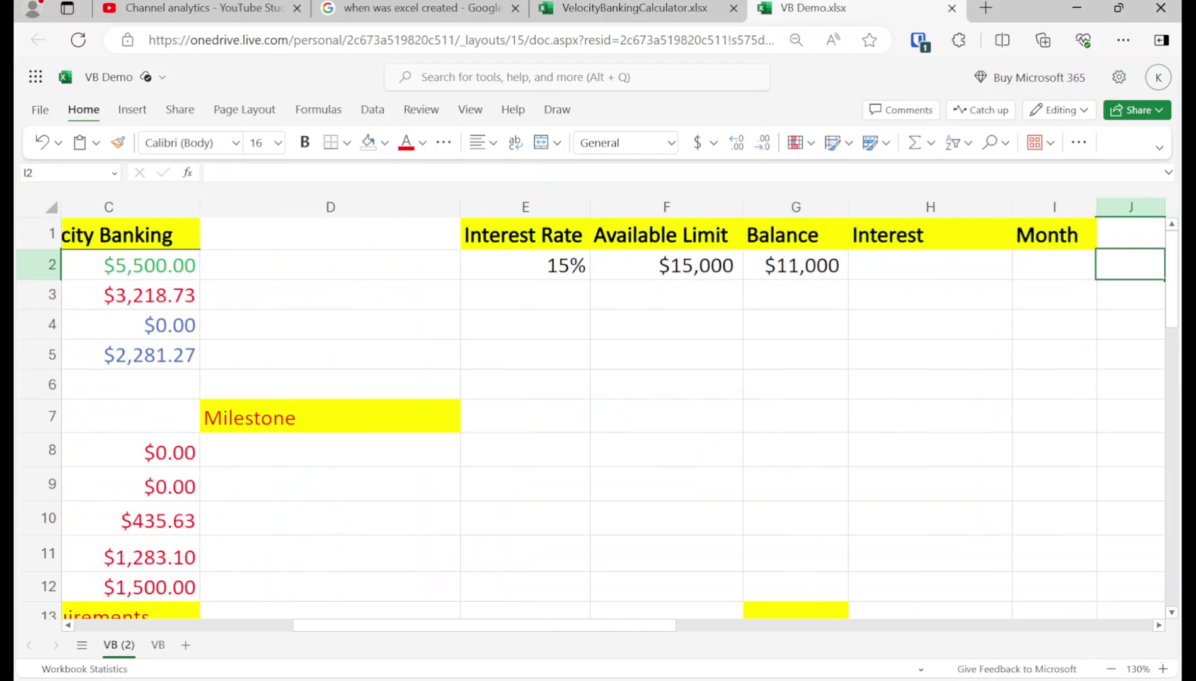
key("Left")
type("0")
key("Return")
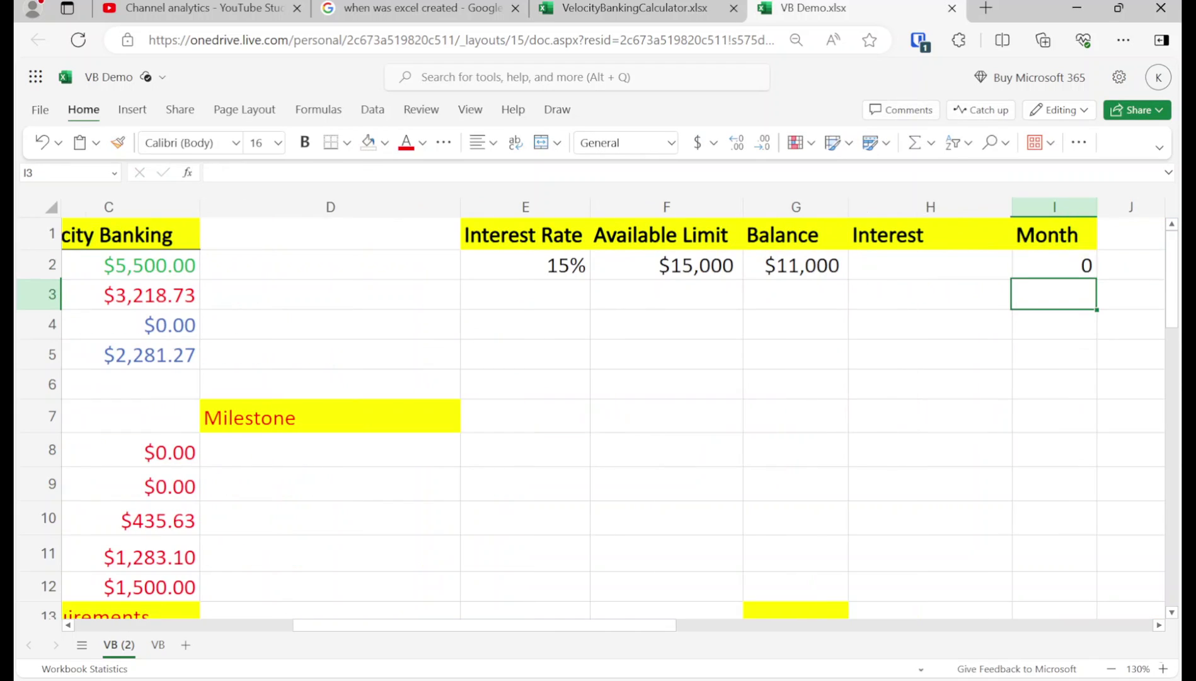
- Calculate the next month number in I3 with the formula =I2+1
left_click(795, 294)
left_click(1054, 294)
type("=I2")
key("BackSpace")
key("BackSpace")
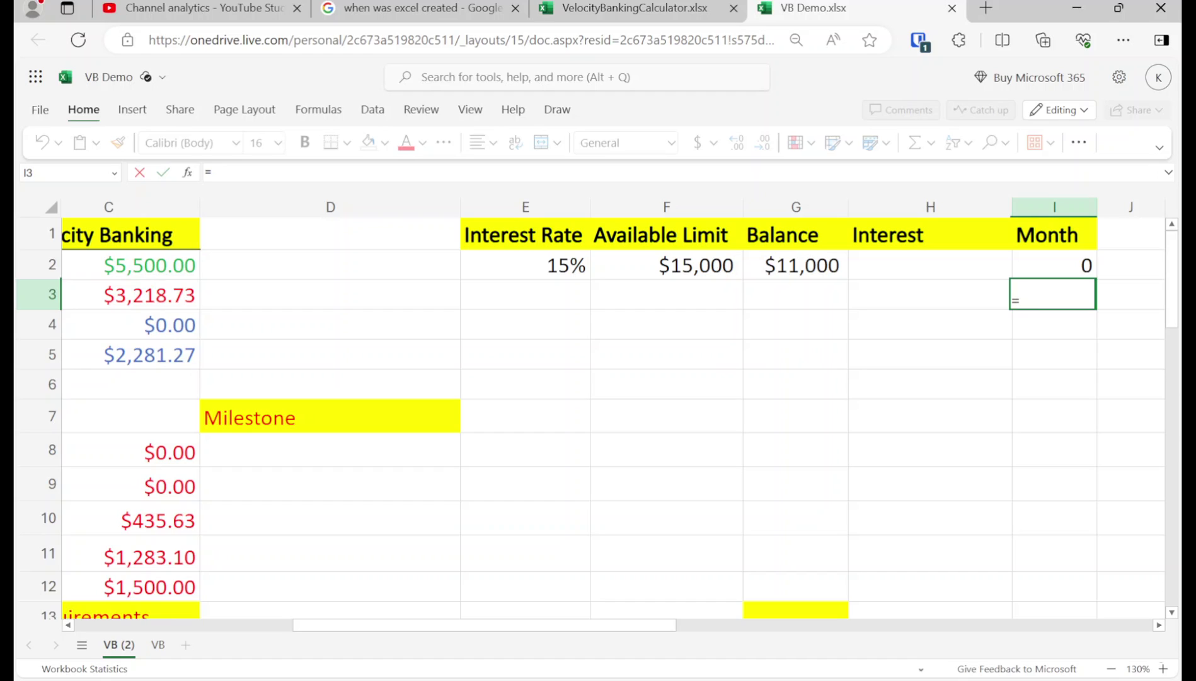
type("i2+1")
- Calculate the month 1 Balance in G3 with the formula =G2+H2-2281.27, subtracting the monthly cash flow
left_click(795, 293)
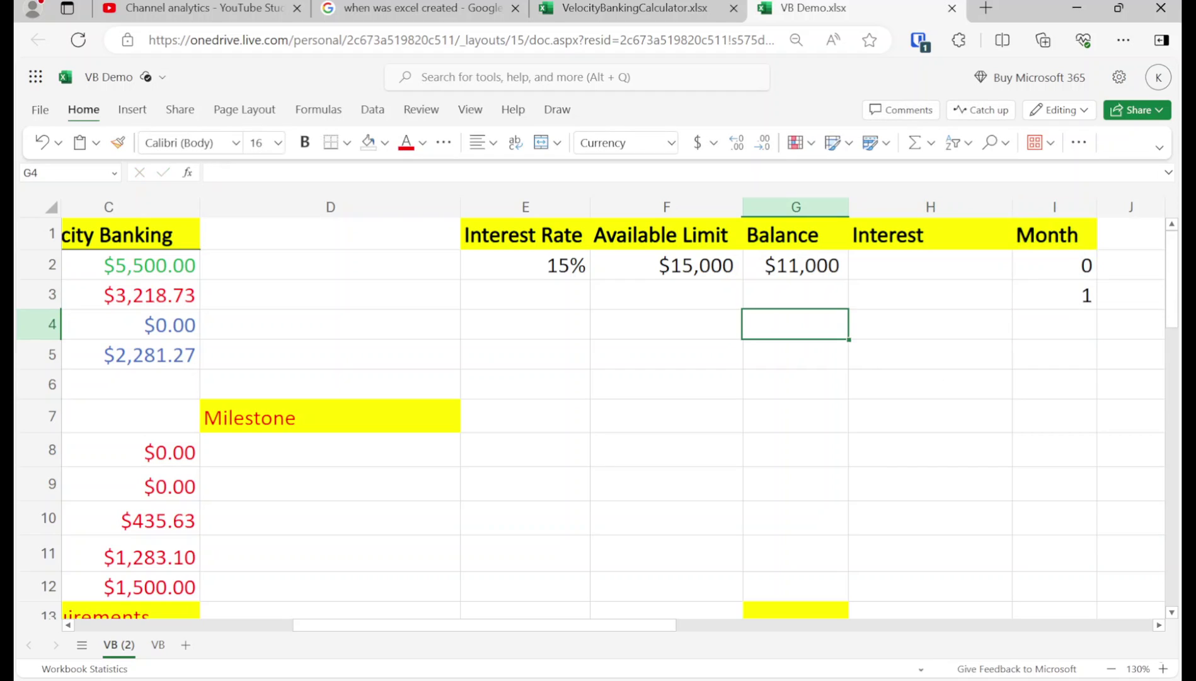
type("=g2")
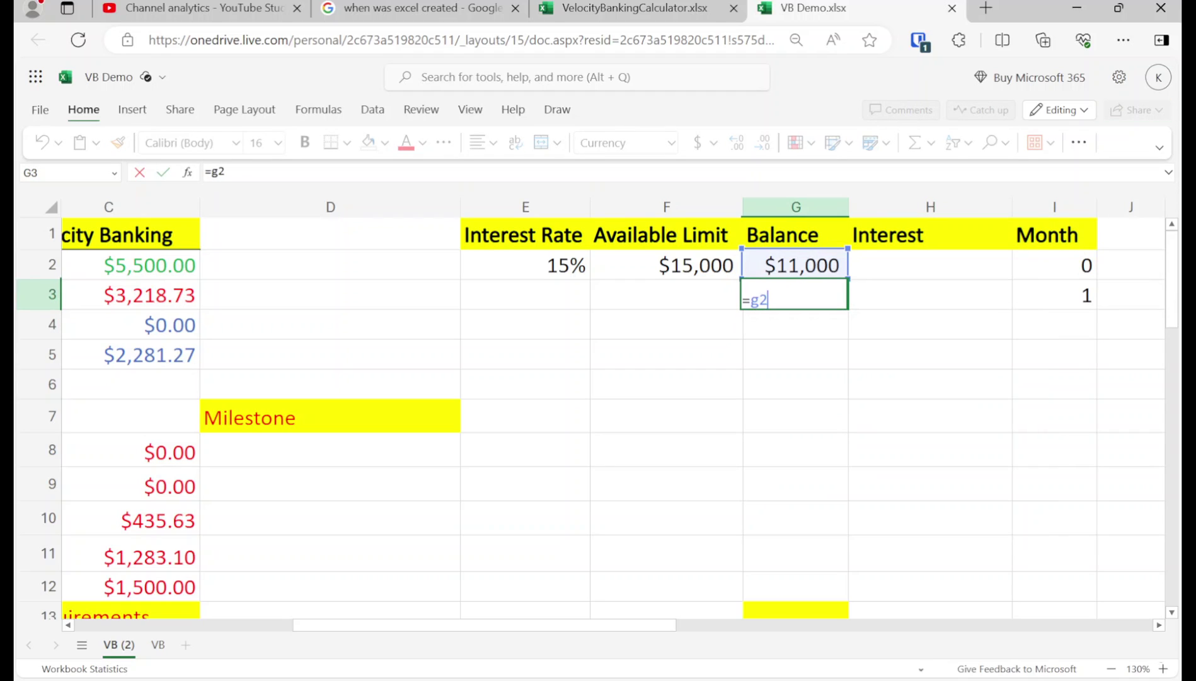
type("+h2-")
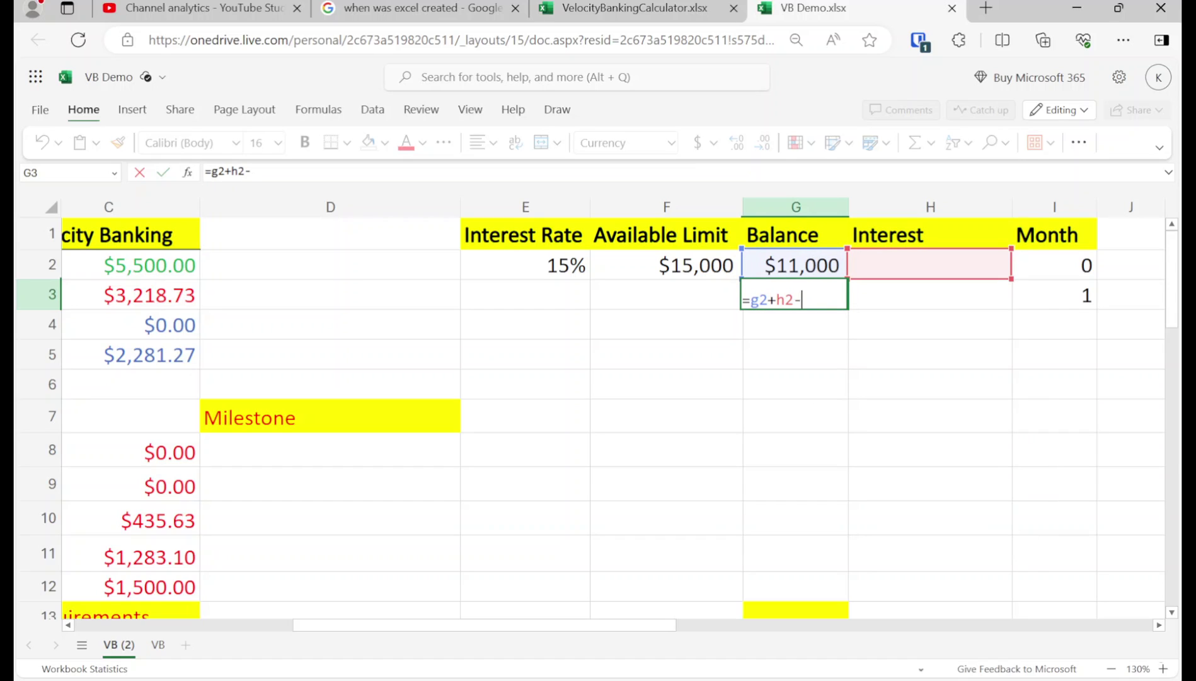
left_click_drag(610, 625, 580, 625)
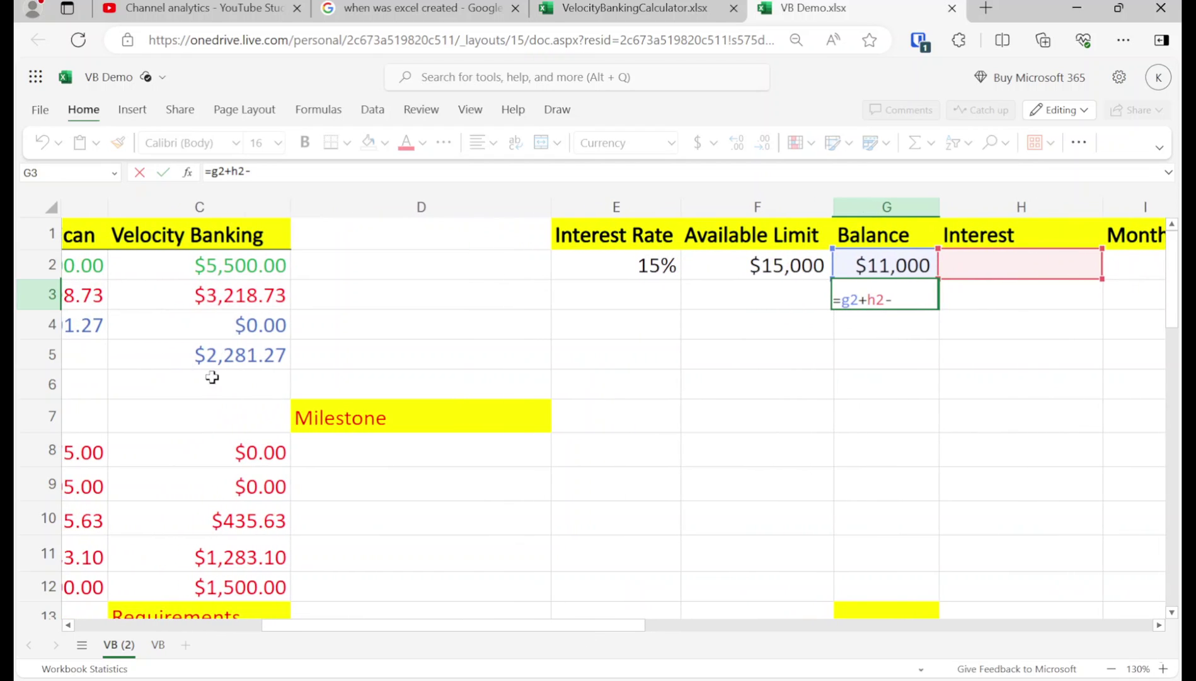
type("2281.27")
key("Return")
- Calculate the month 1 Interest in H3 with the formula =AVERAGE(G3,G2)*.15/12
key("Right")
key("Right")
key("Right")
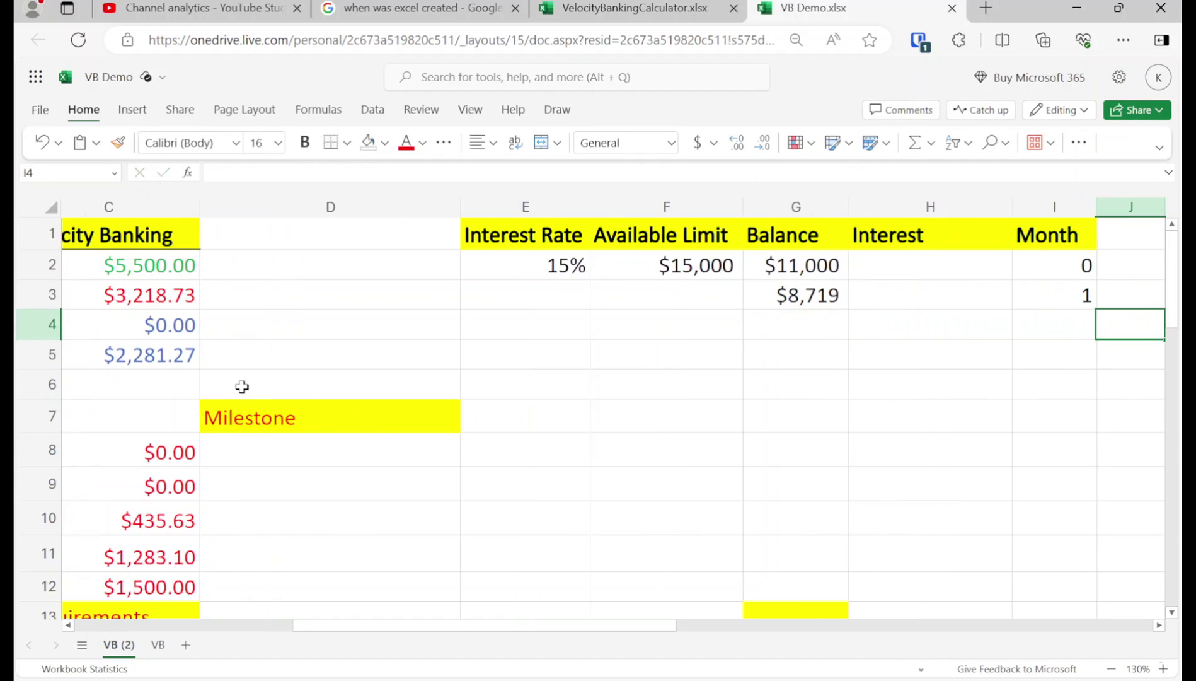
key("Up")
key("Left")
key("Left")
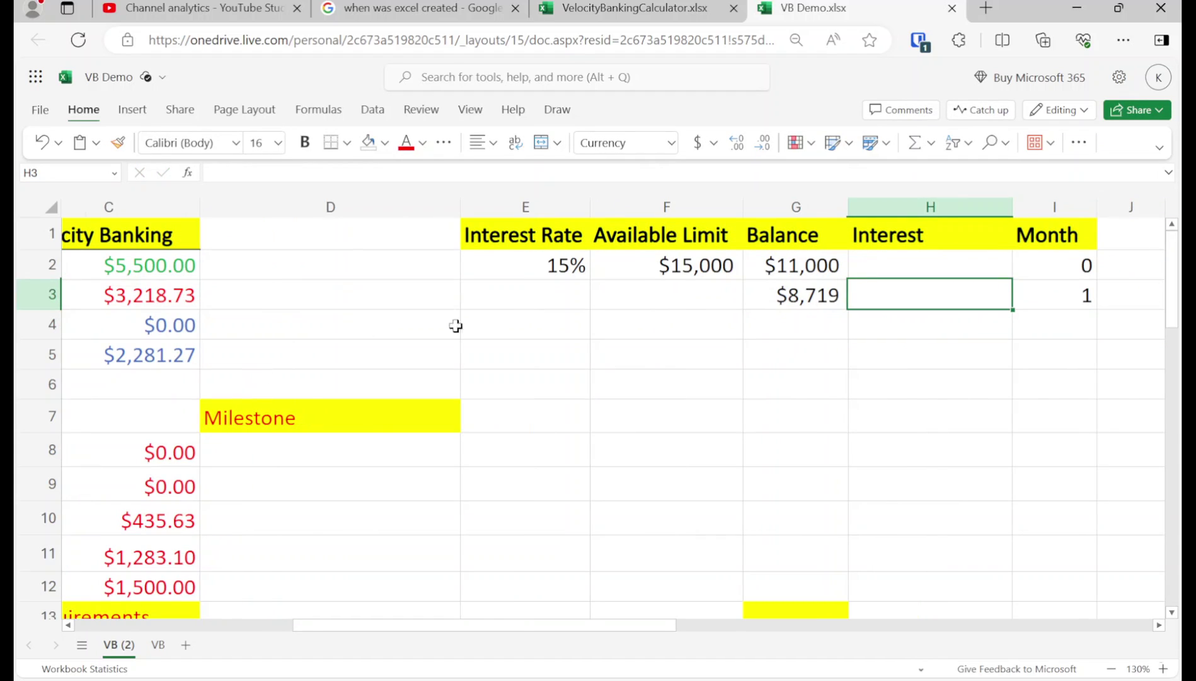
left_click(931, 143)
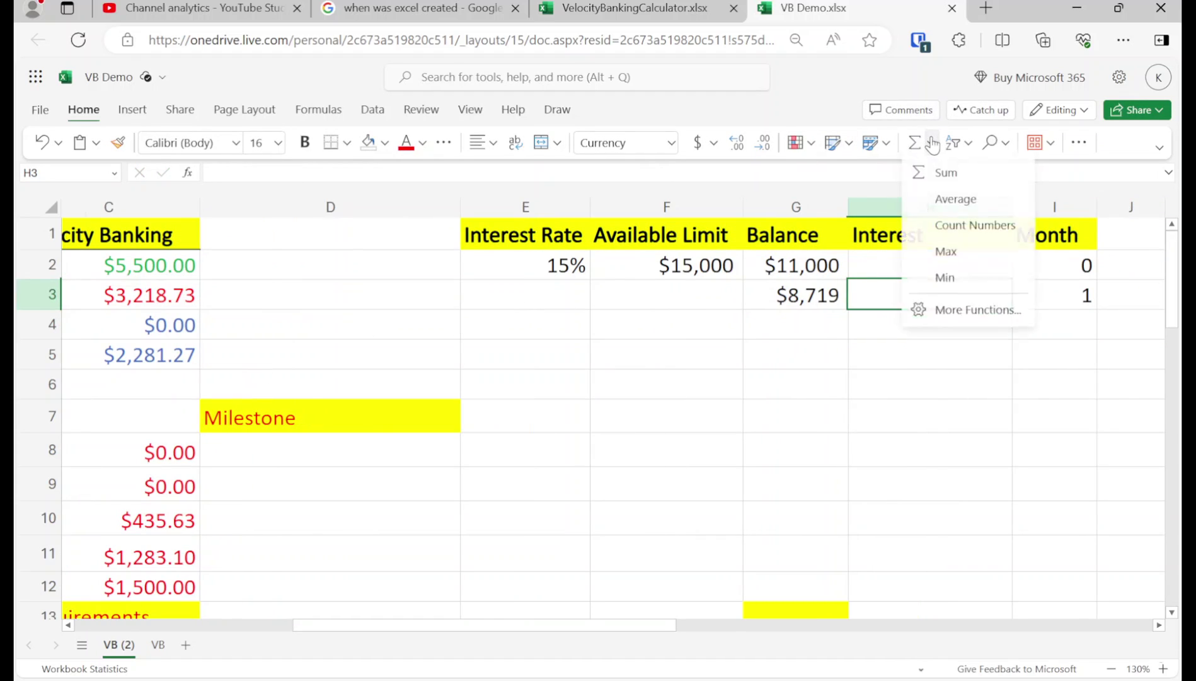
left_click(956, 198)
left_click(795, 263, "ctrl")
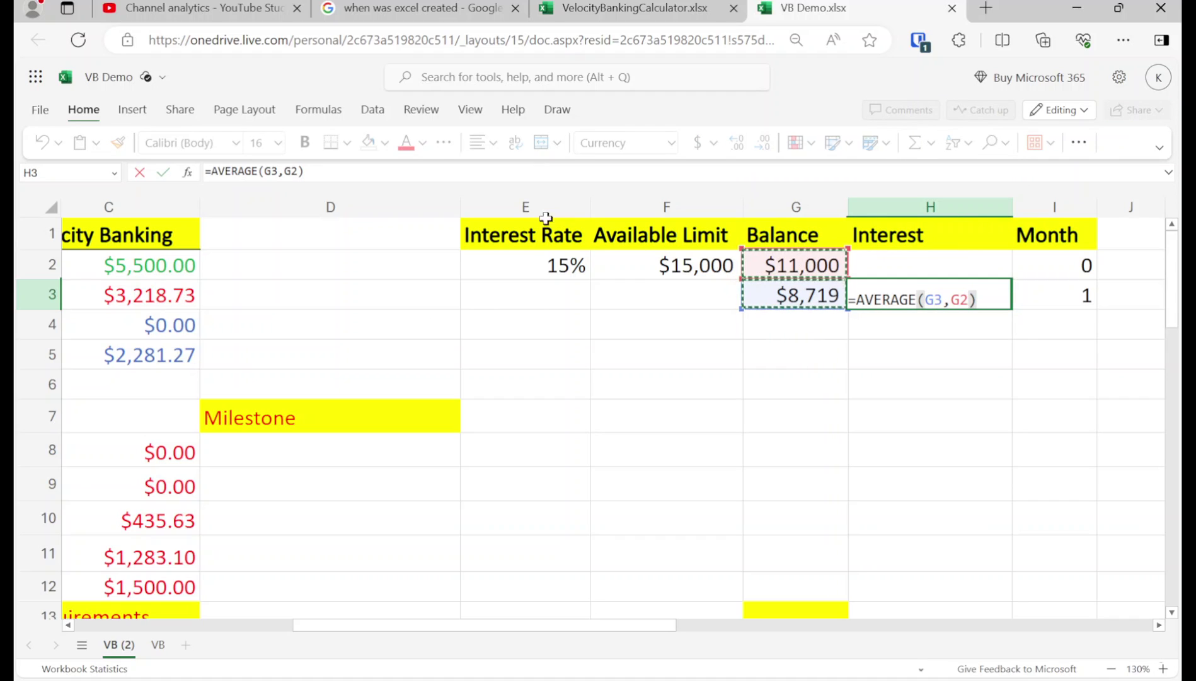
left_click(347, 172)
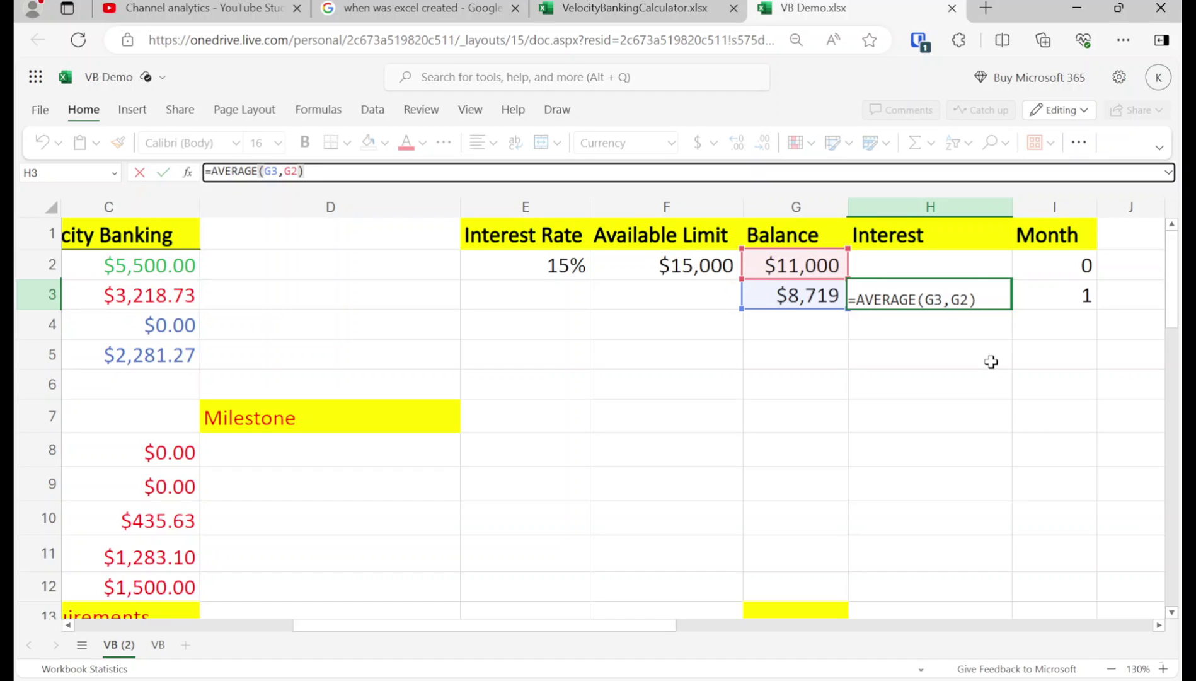
type("*")
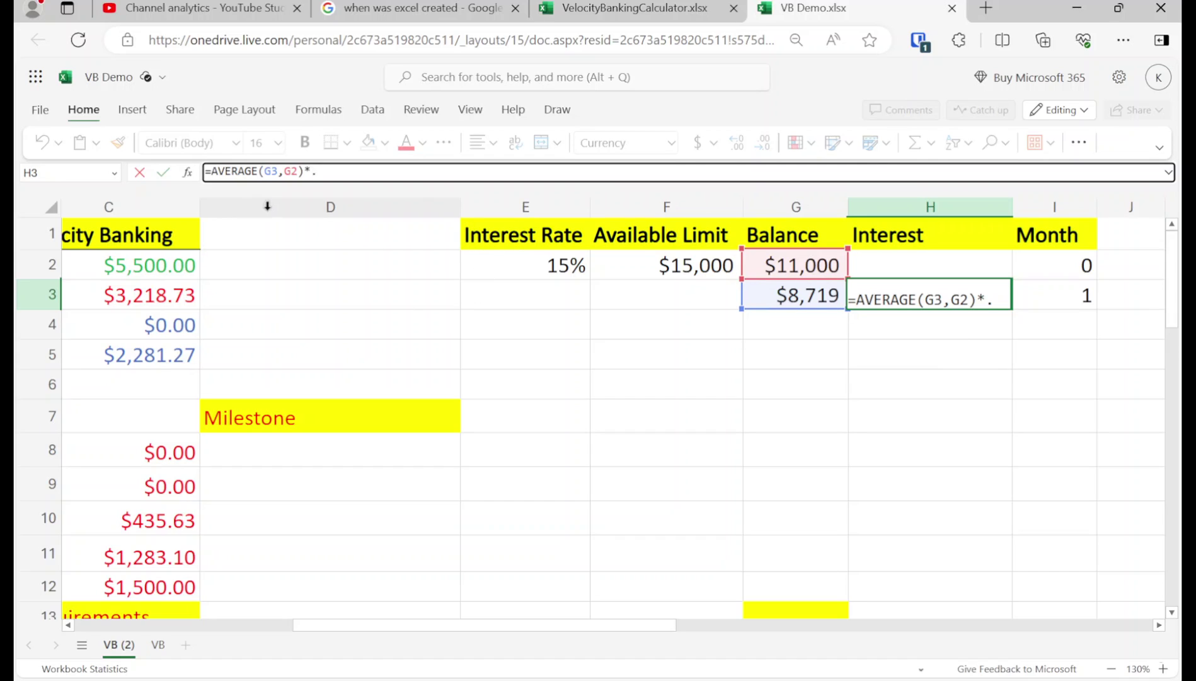
type(".")
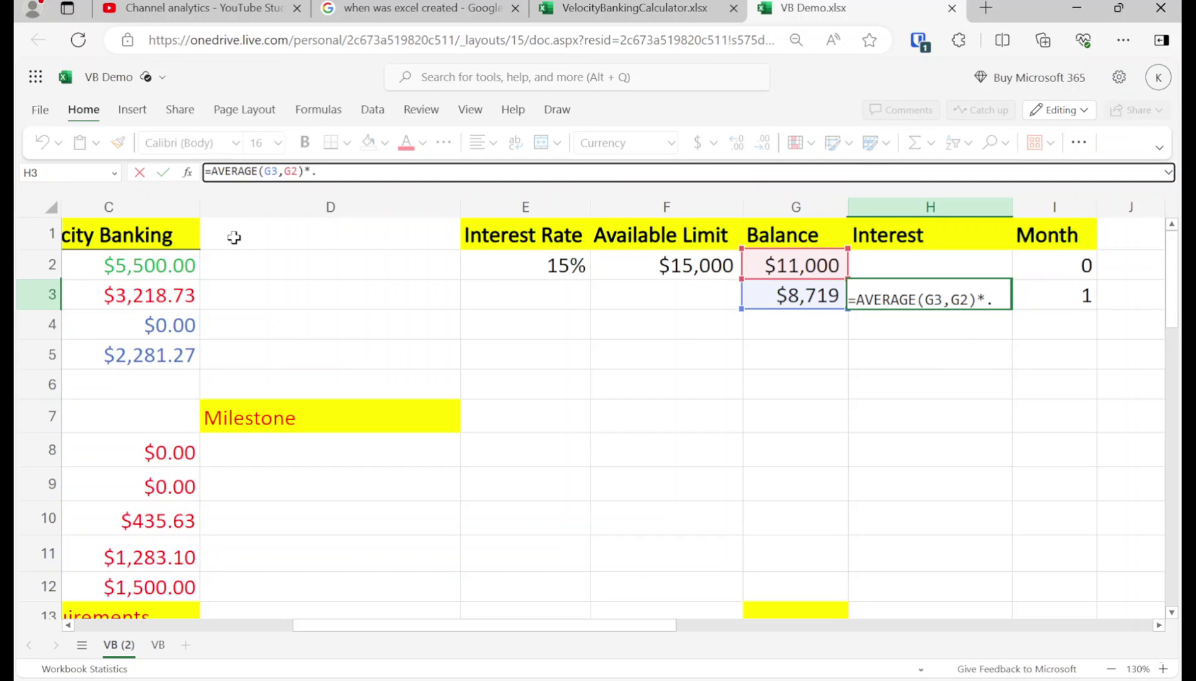
type("15/12")
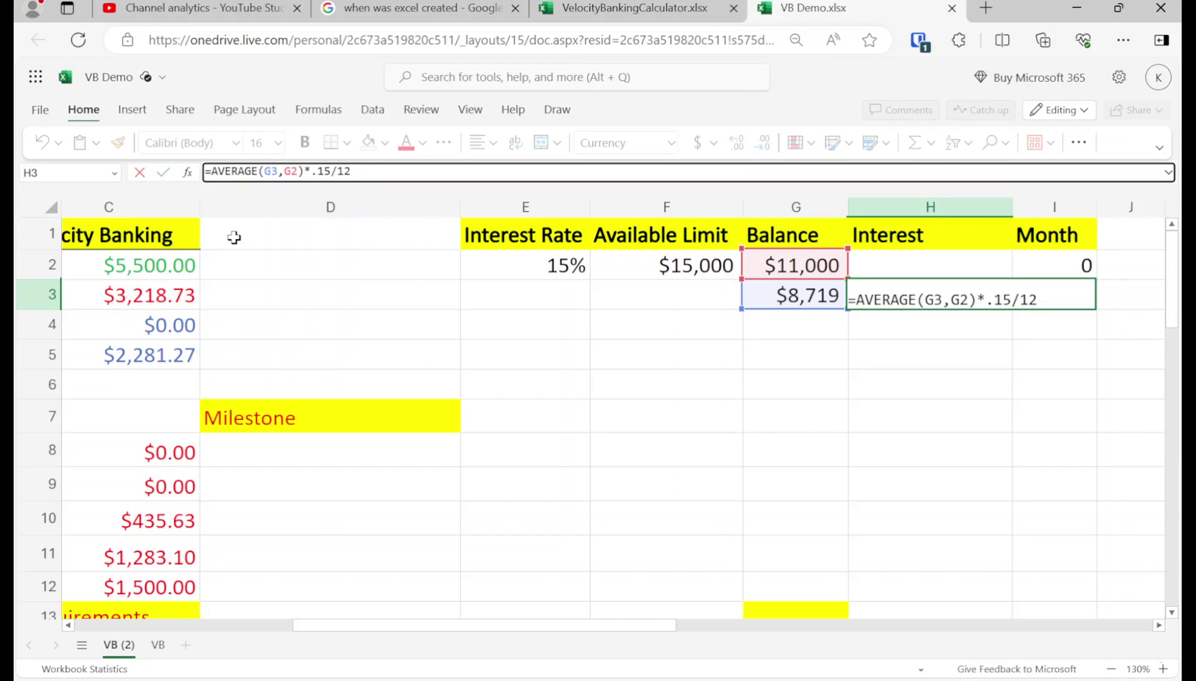
key("Return")
- Copy the Balance, Interest and Month formulas from G3:I3 down through row 13
key("Up")
key("shift+Right")
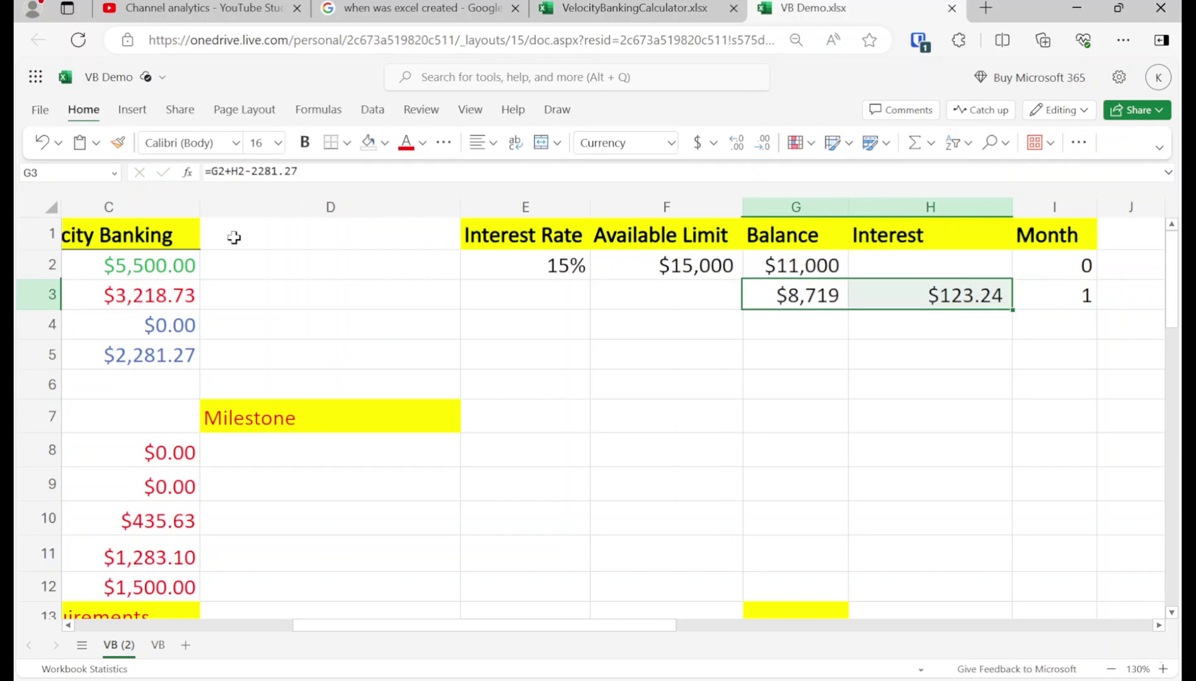
key("shift+Right")
key("ctrl+c")
key("shift+Down")
key("shift+Down")
key("shift+Down")
key("shift+Down")
key("shift+Down")
key("shift+Down")
key("shift+Down")
key("shift+Down")
key("shift+Down")
key("shift+Down")
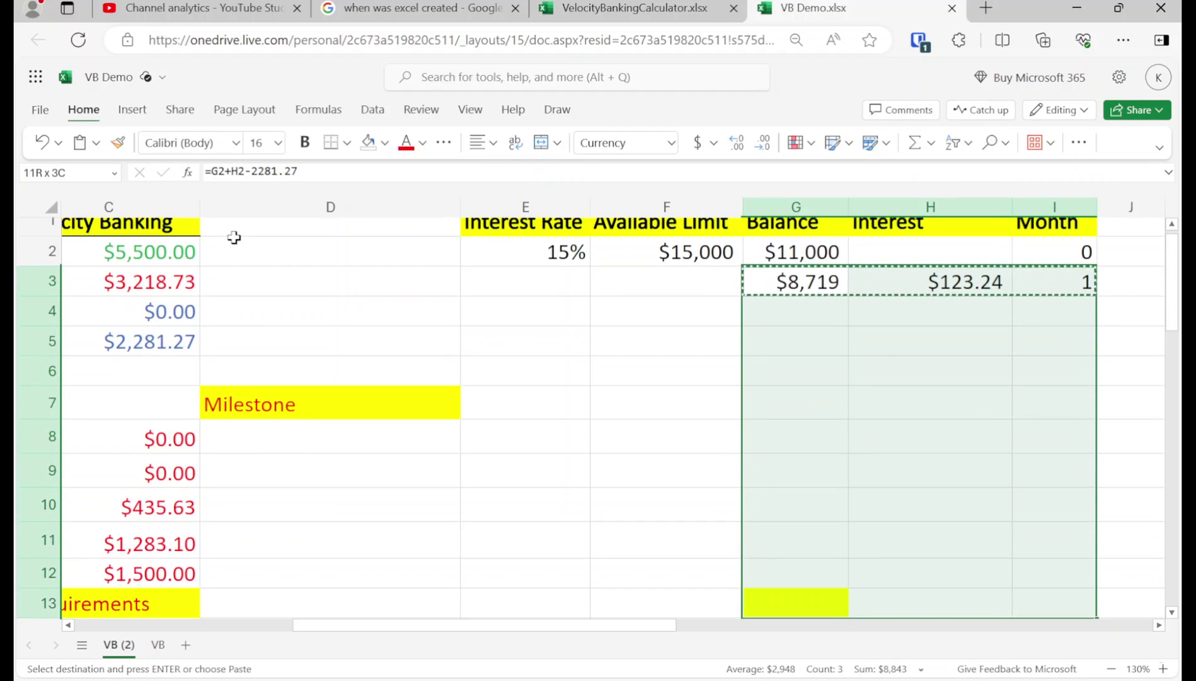
key("ctrl+v")
- Highlight the month 5 Balance in G7 with a yellow fill
key("Down")
key("Down")
key("Down")
key("Down")
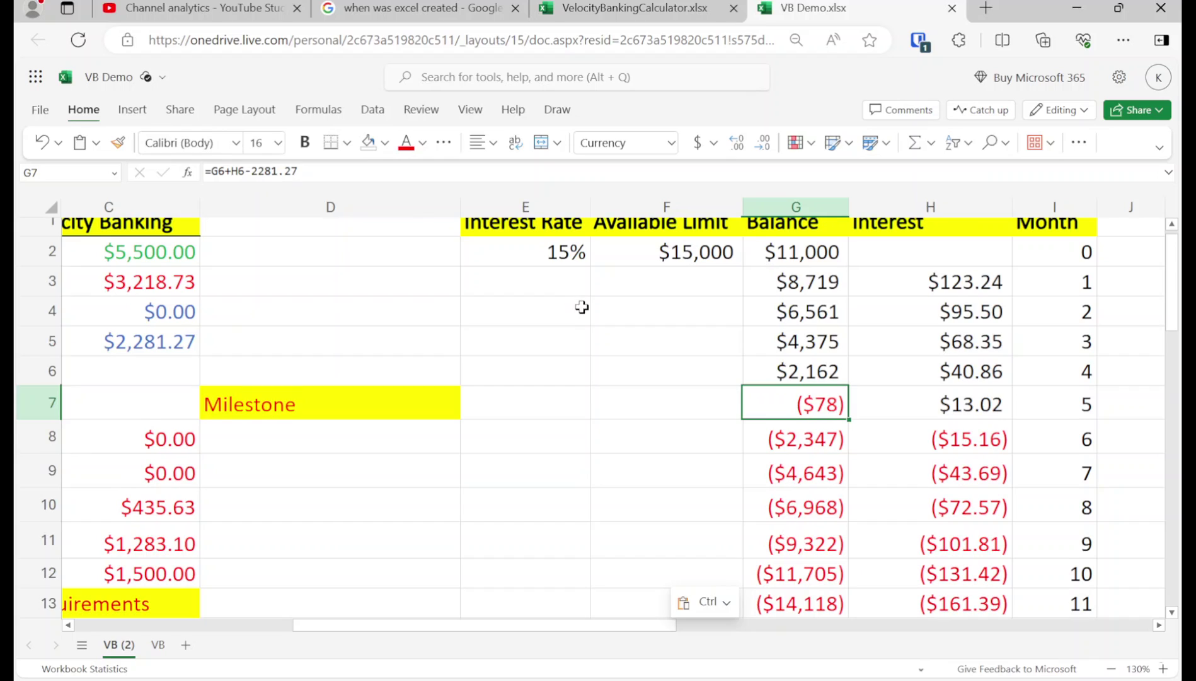
scroll(583, 307, "up", 1)
left_click(385, 142)
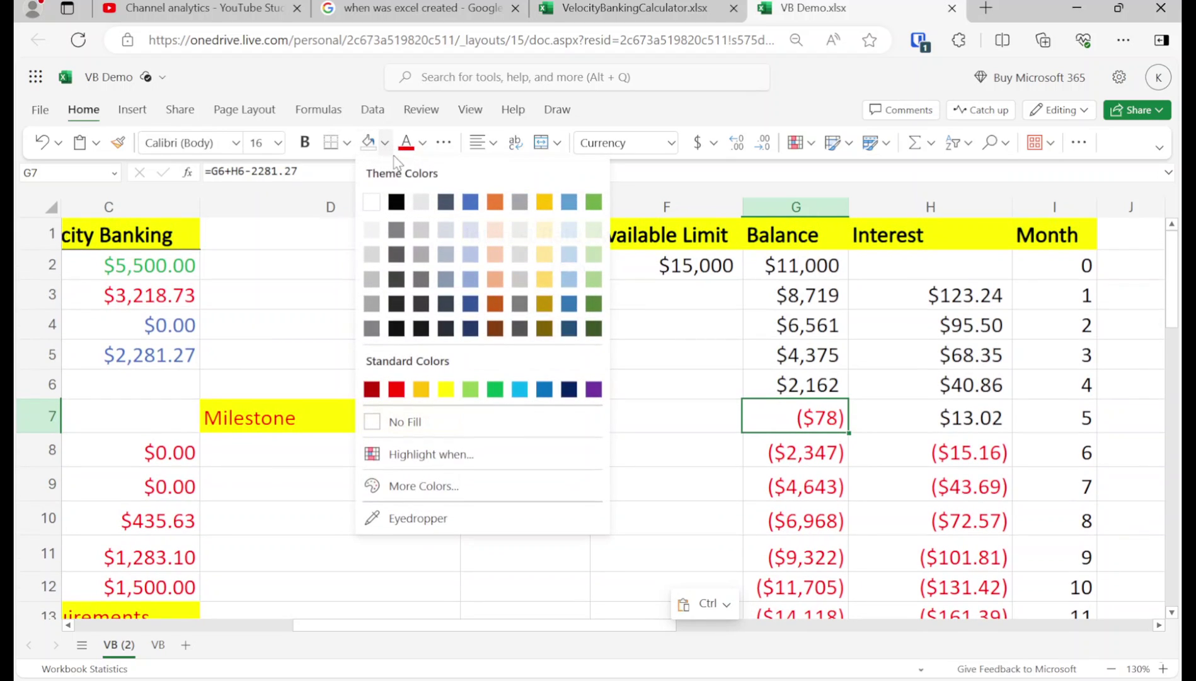
left_click(446, 390)
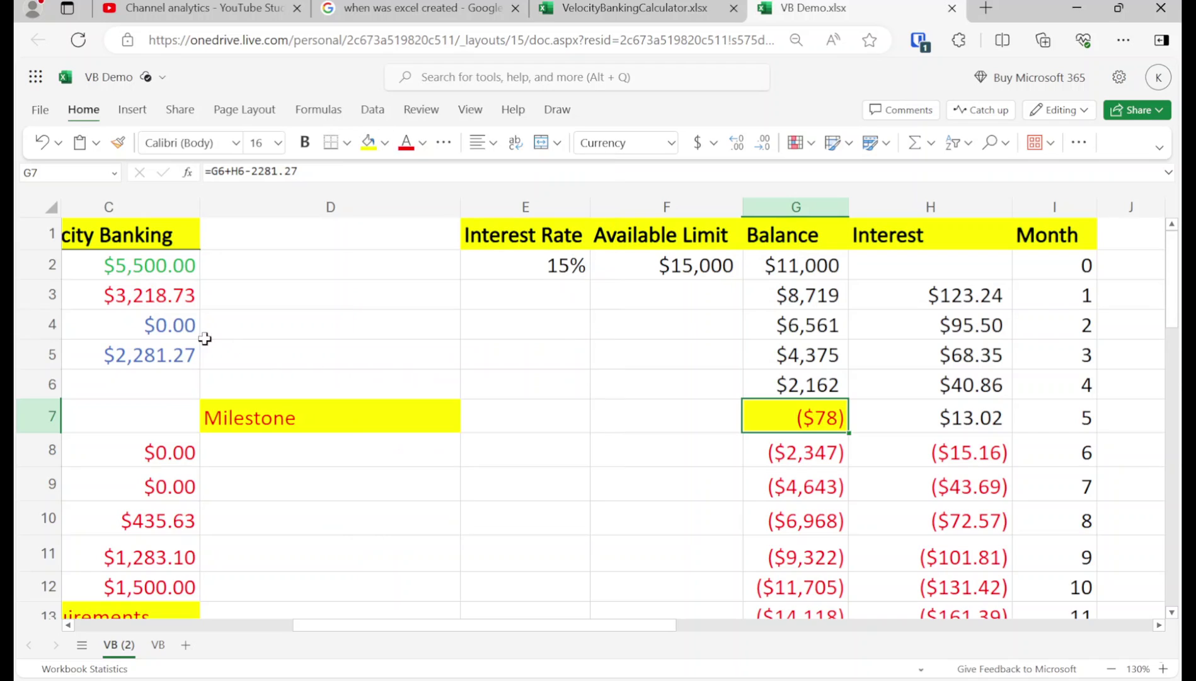
- Compare the savings and the expense breakdown between the Average American and Velocity Banking columns
left_click(195, 348)
key("Home")
key("Up")
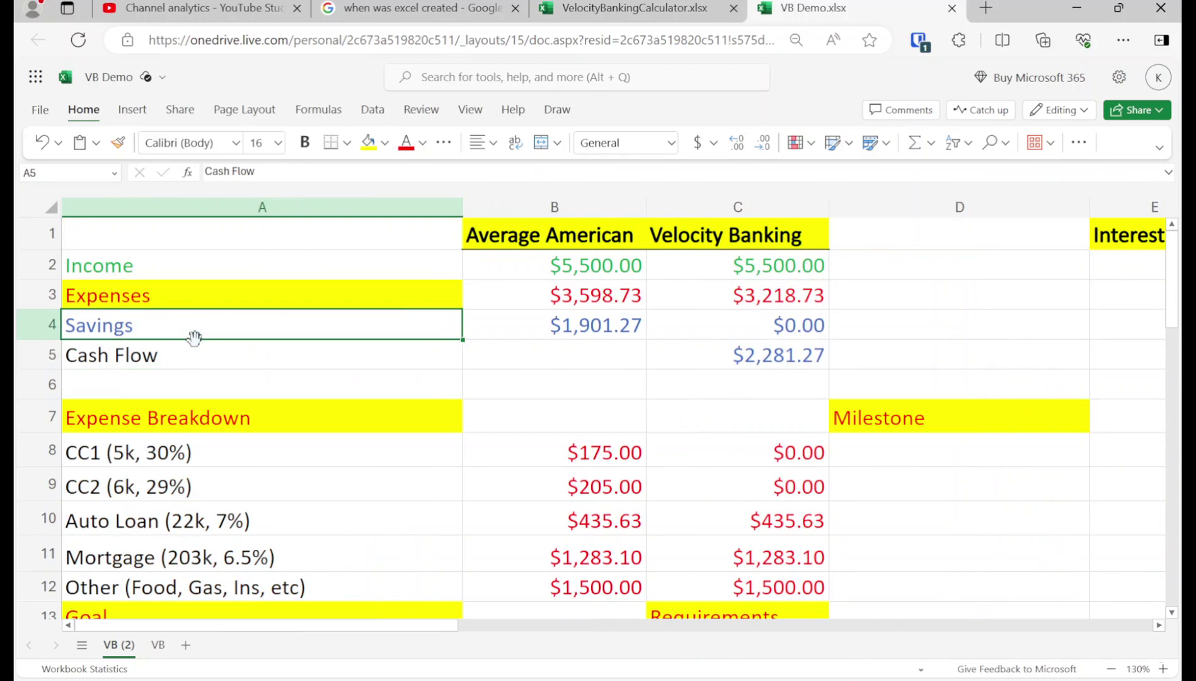
key("Right")
key("Right")
key("Left")
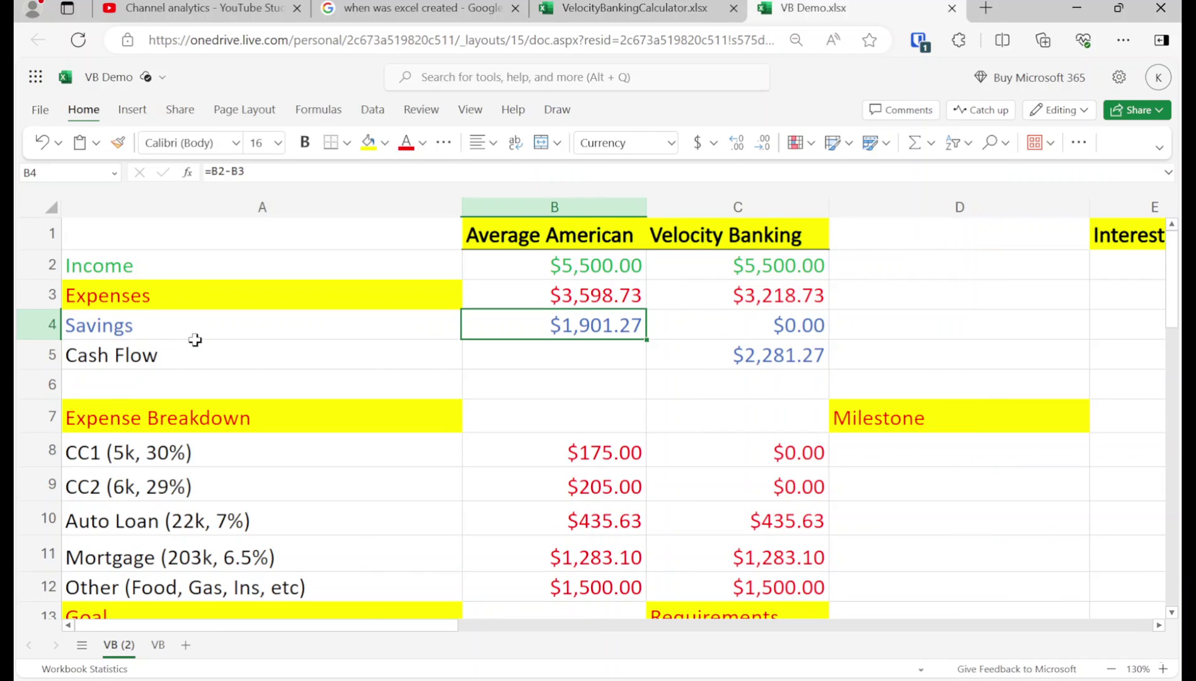
key("Down")
key("Down")
key("Down")
key("Down")
key("Down")
key("Left")
key("Up")
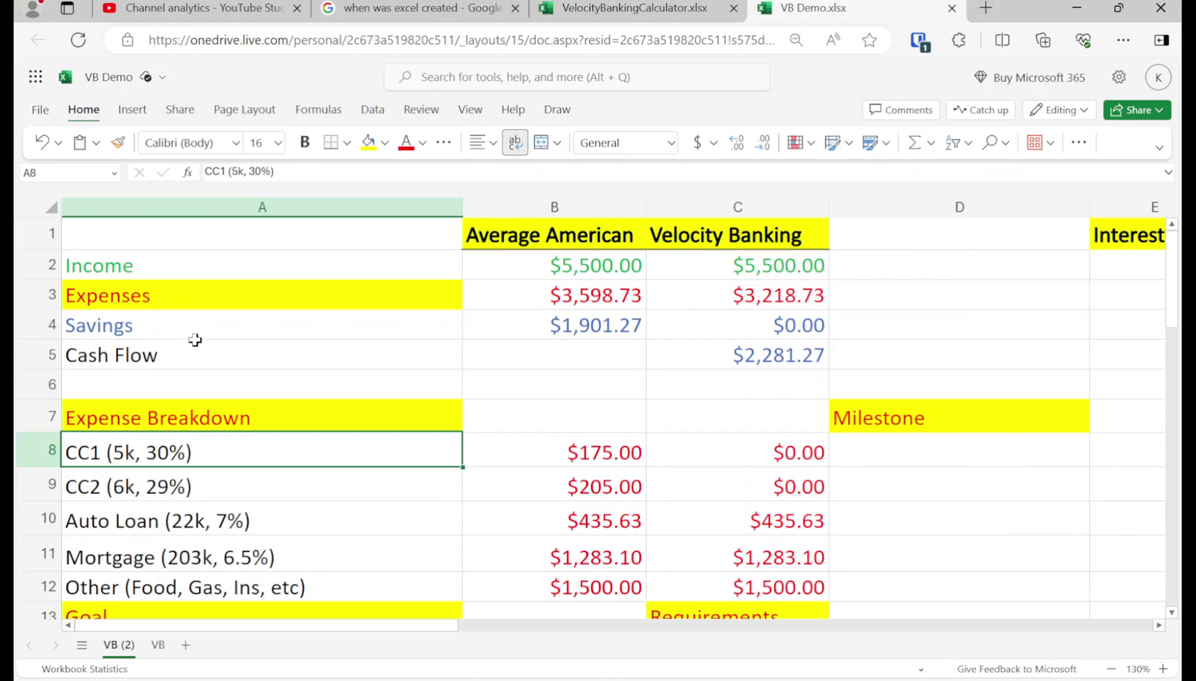
key("shift+Down")
left_click(707, 457)
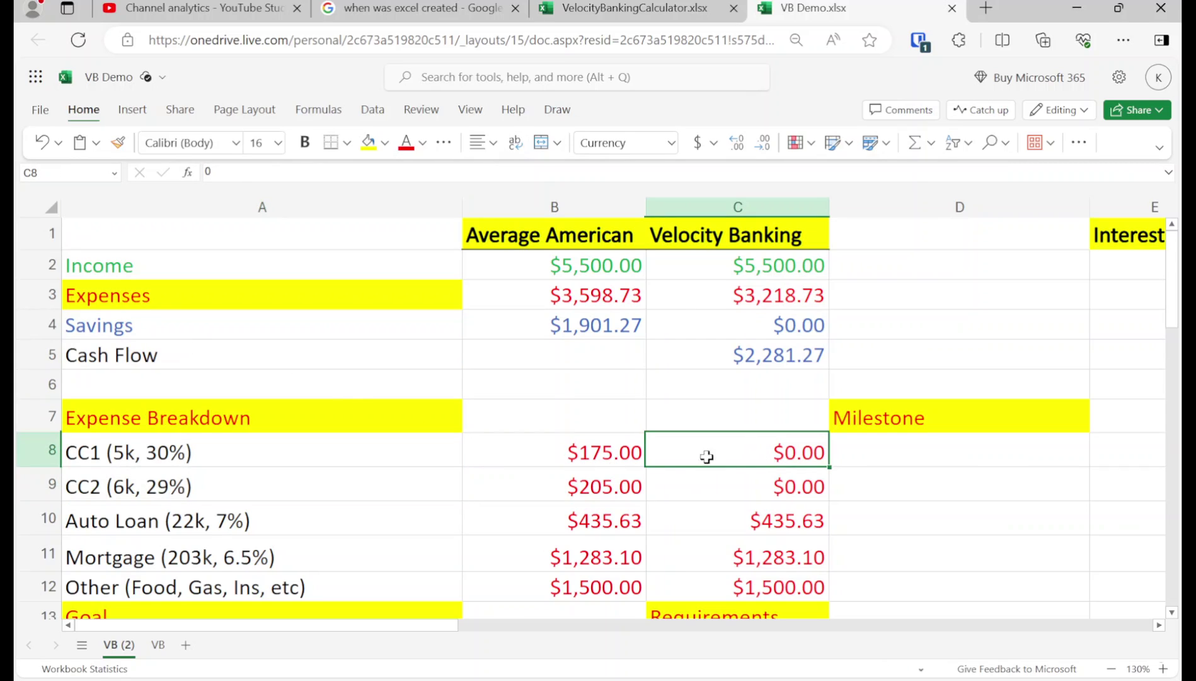
left_click(415, 452)
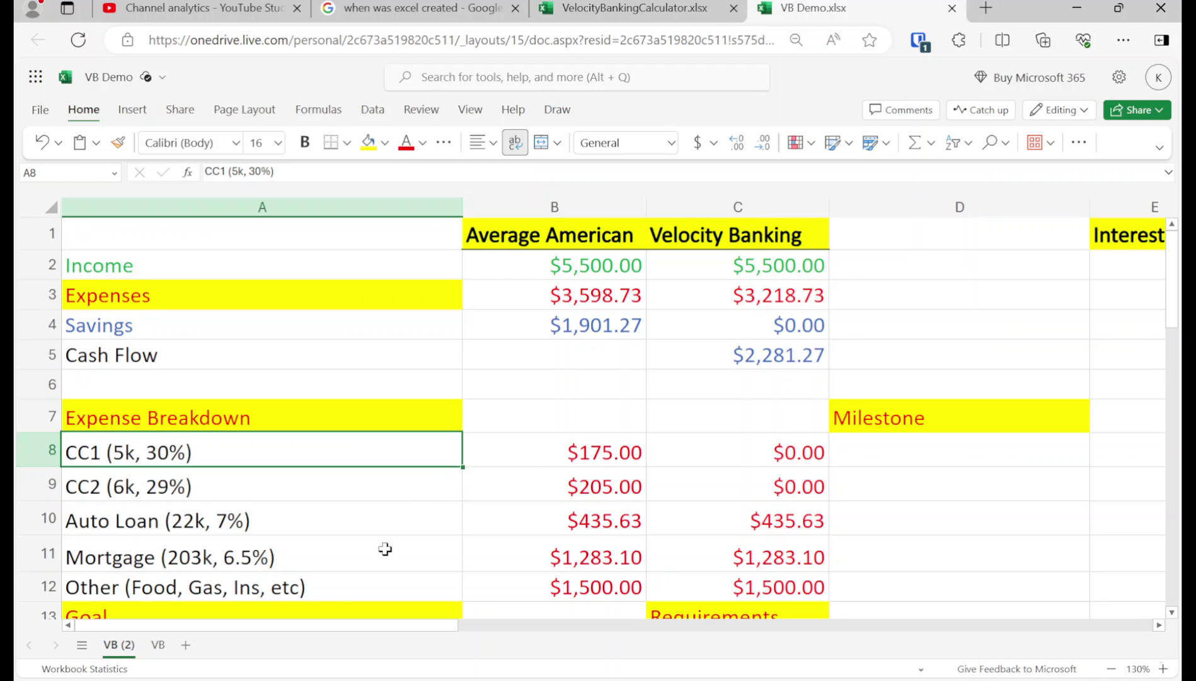
left_click(575, 583)
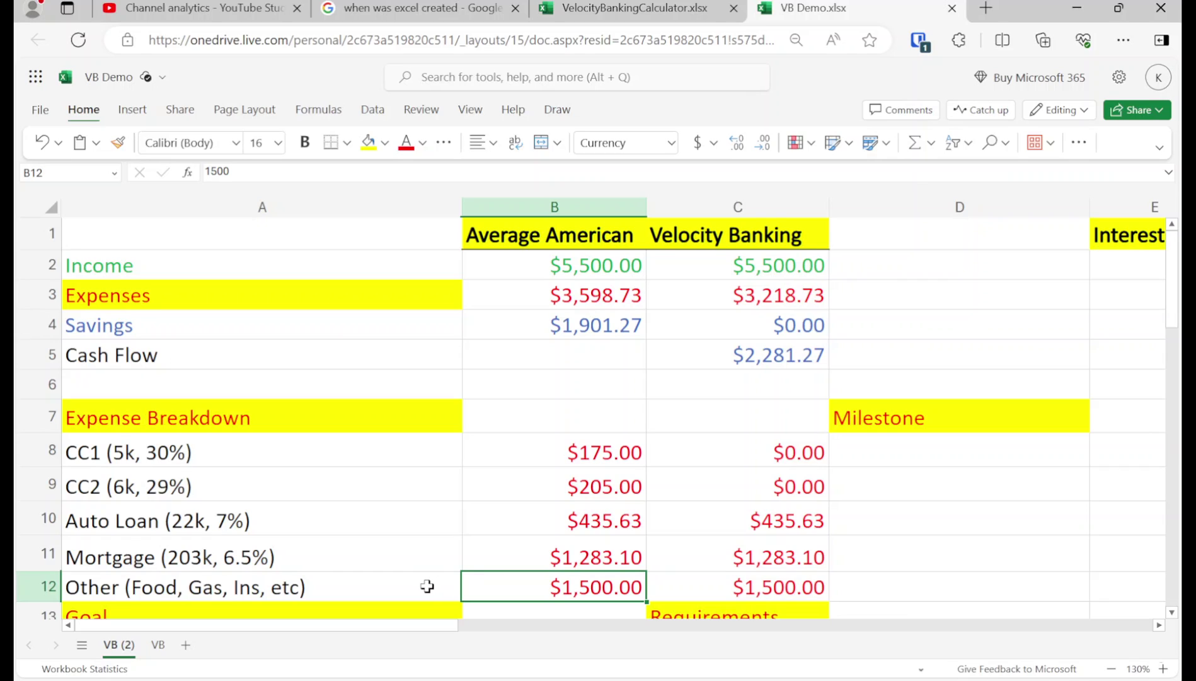
left_click(778, 386)
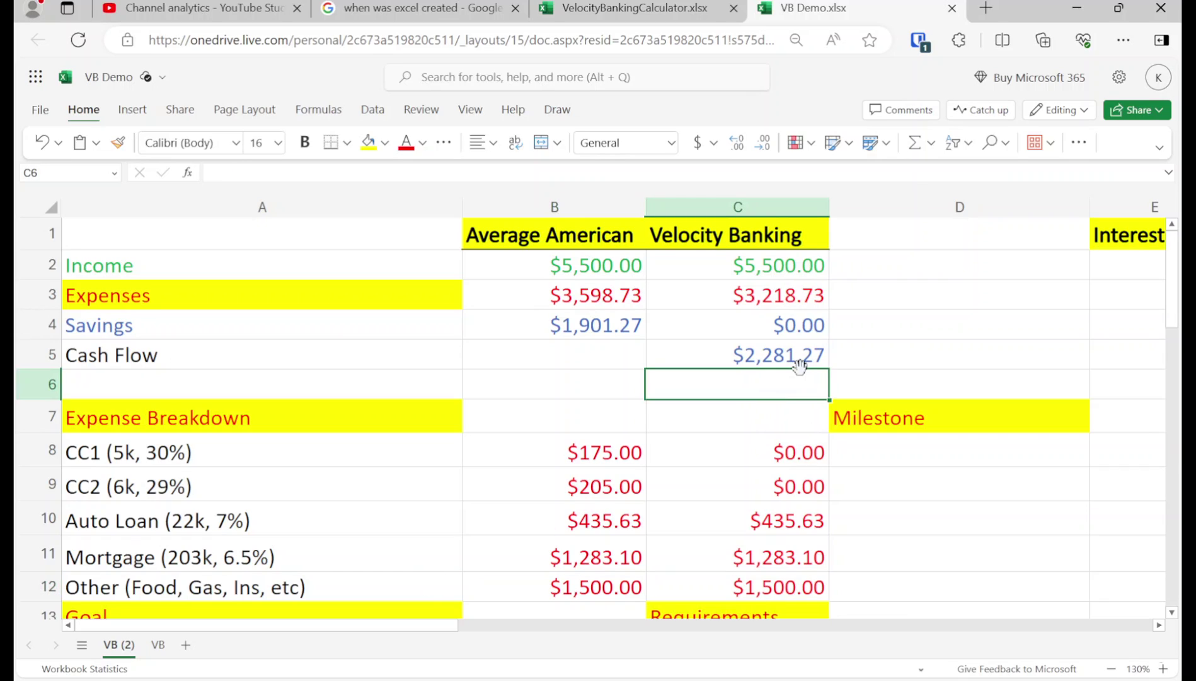
- Examine how the Velocity Banking cash flow in C5 relates to the monthly line of credit balances around months 3 to 6
left_click(800, 366)
key("Down")
key("Right")
key("Right")
key("Right")
key("Right")
key("Right")
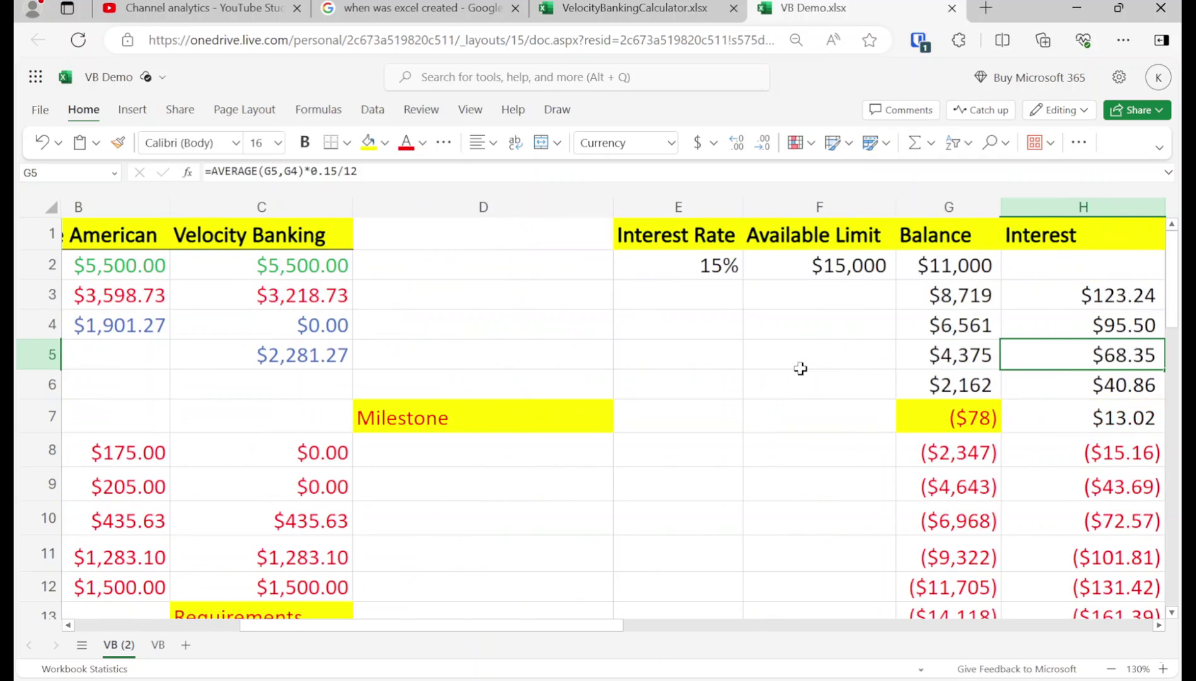
key("Right")
key("Down")
key("Down")
key("Left")
key("Left")
key("Left")
key("Left")
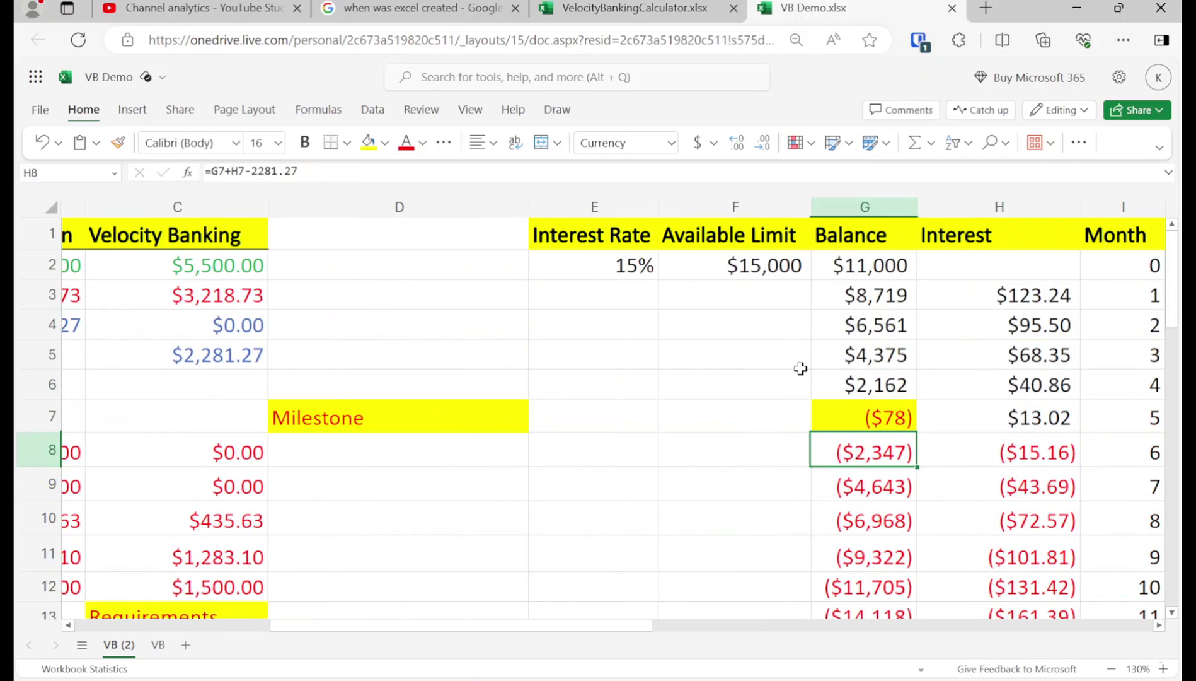
key("Left")
key("Right")
key("Right")
key("Right")
key("Right")
key("Right")
key("Right")
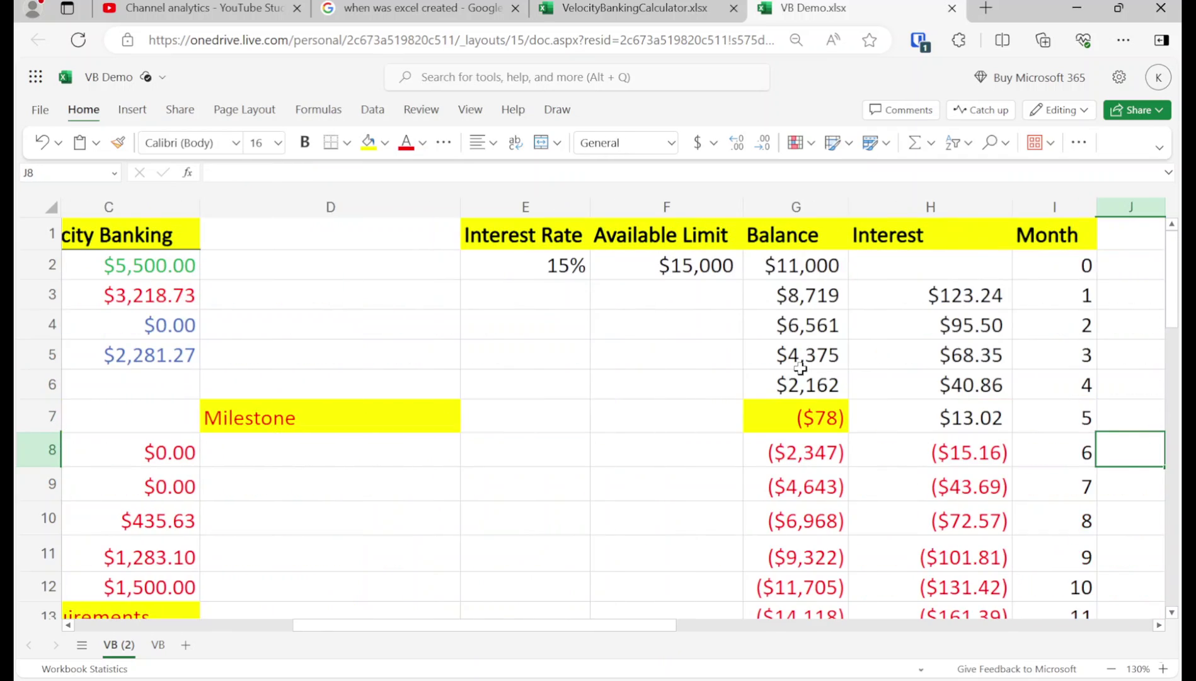
- Trace from the line of credit payoff in row 7 back to the Velocity Banking income in C2
key("Left")
key("Up")
key("Left")
key("Left")
key("Left")
key("Left")
key("Left")
key("Left")
key("Left")
key("Up")
key("Up")
key("Up")
key("Right")
key("Up")
key("Up")
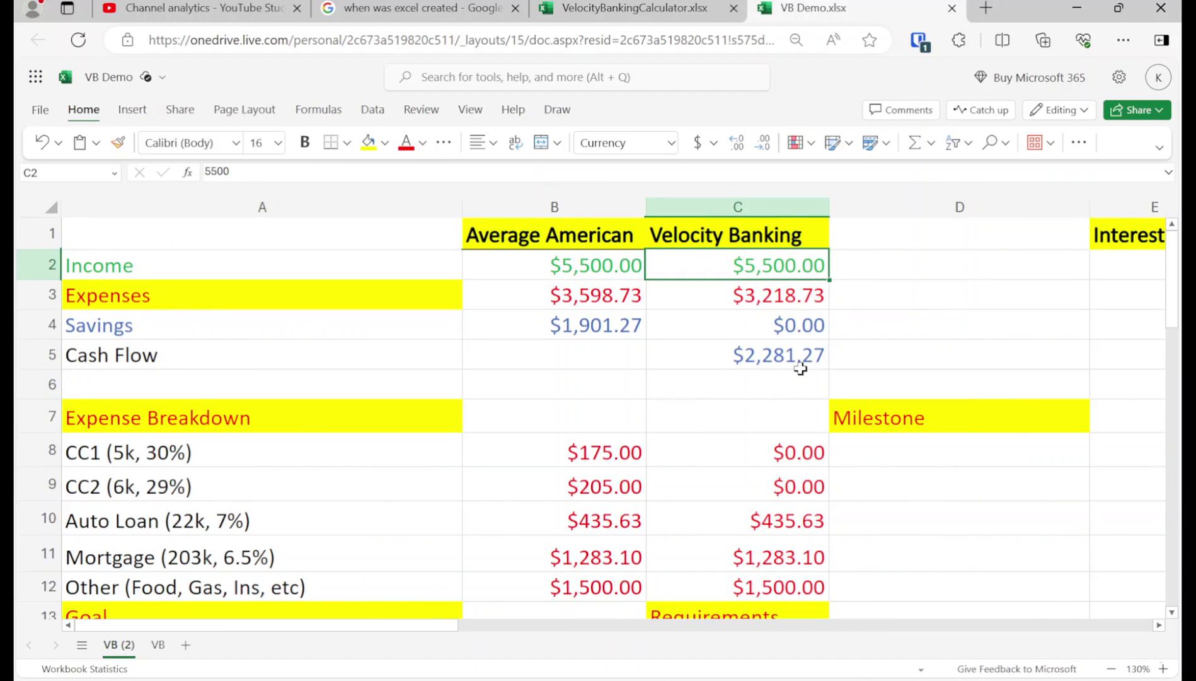
- Examine the month 5 row of the line of credit table to read off the payoff time
key("Down")
key("Down")
key("Down")
key("Right")
key("Right")
key("Down")
key("Down")
key("Down")
key("Right")
key("Right")
key("Right")
key("Right")
key("Up")
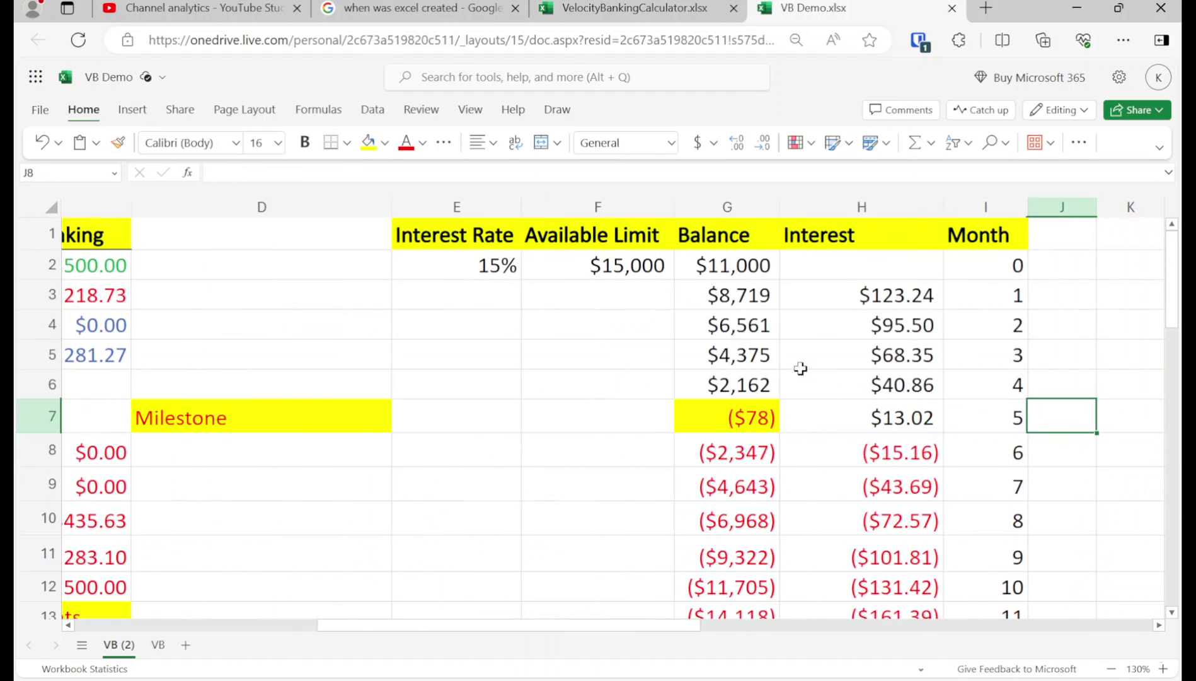
- Enter "5 months, 11k" as the CC1 Milestone in D8
key("Left")
key("Left")
key("Down")
key("Left")
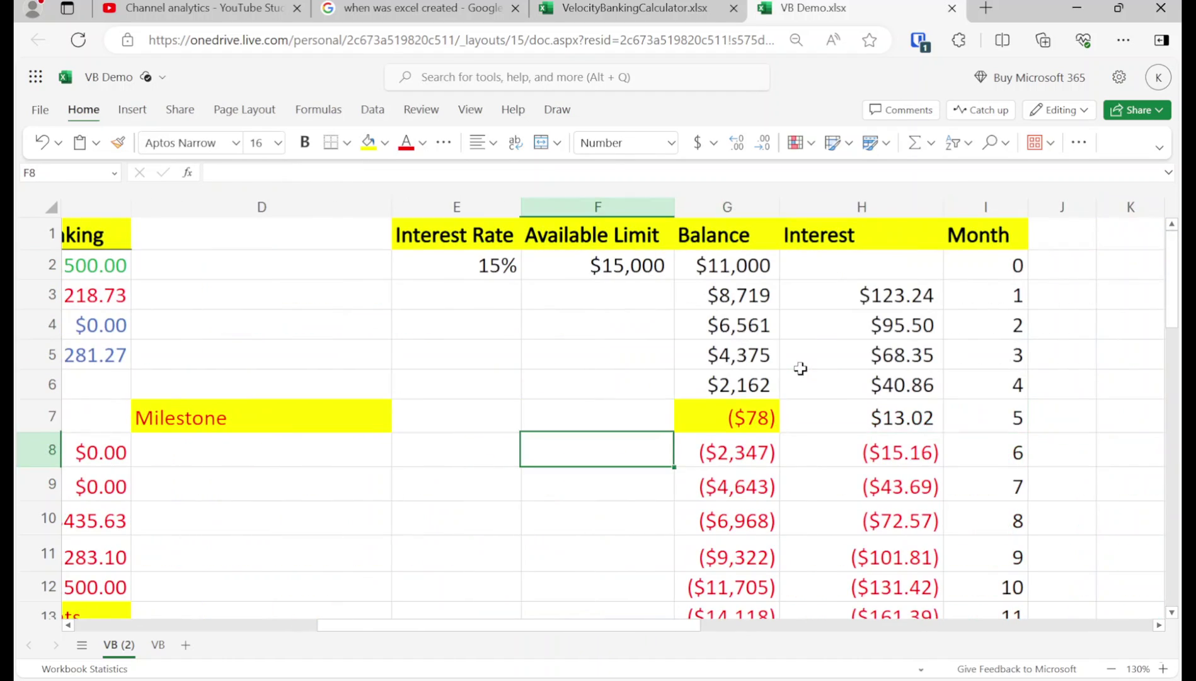
key("Left")
key("Left")
key("Left")
key("Left")
key("Left")
key("Right")
key("Right")
key("Right")
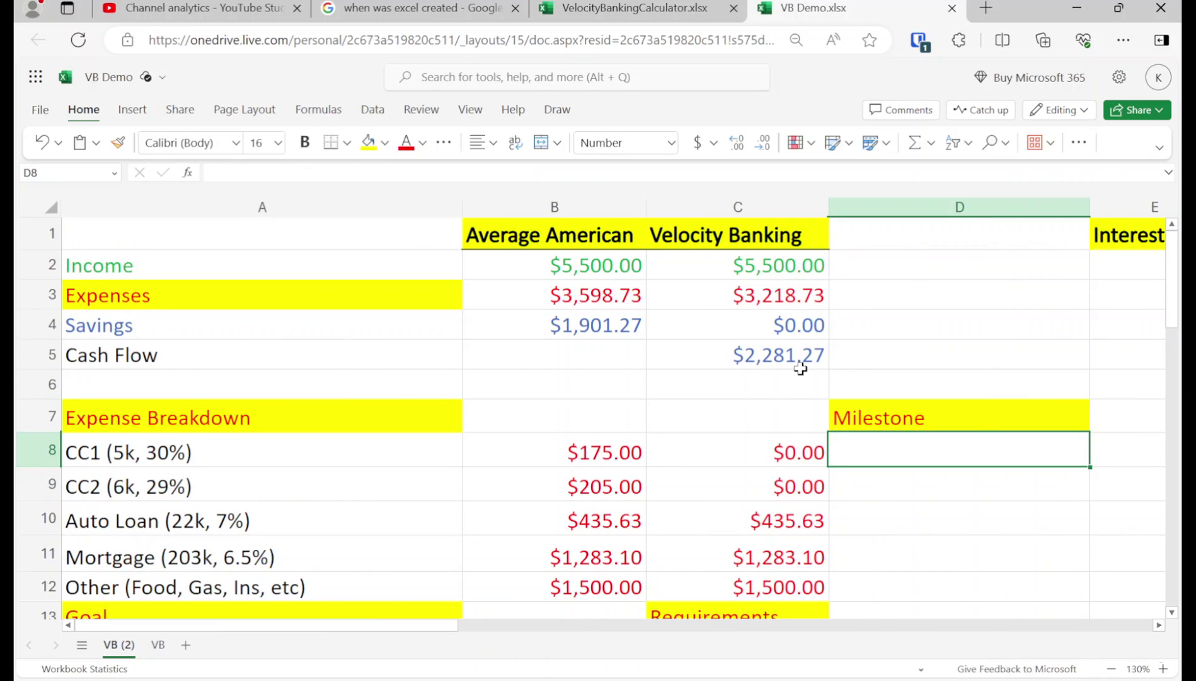
type("5 months, 11k")
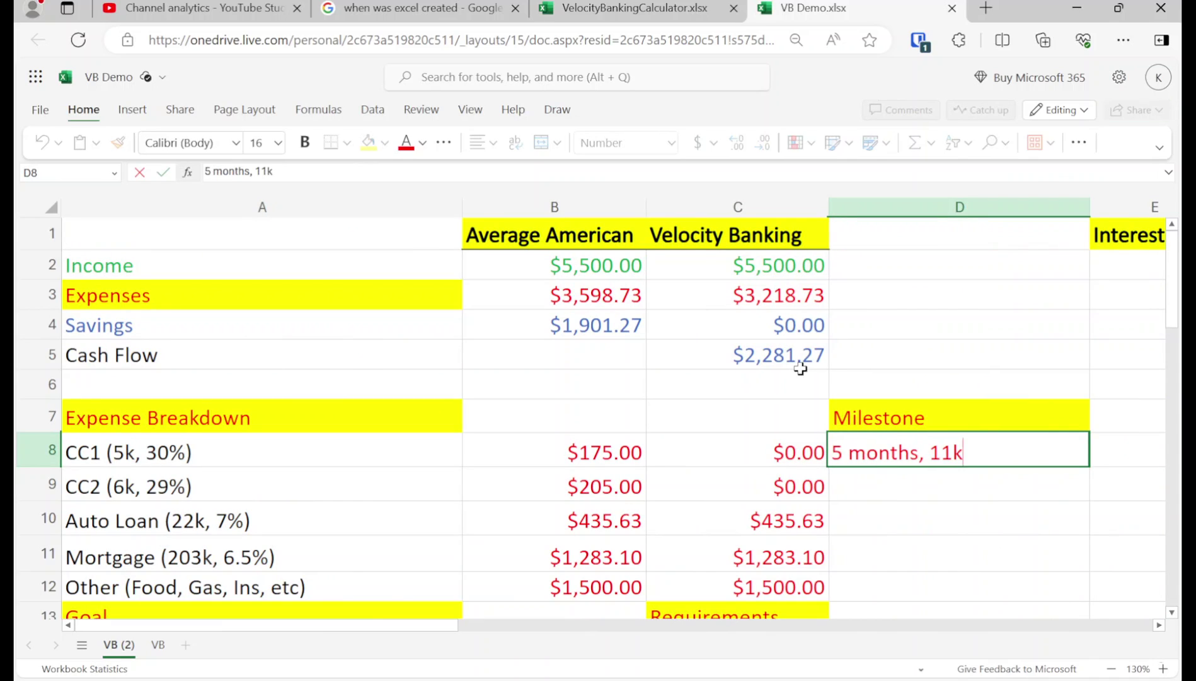
key("Return")
- Copy the CC1 Milestone from D8 to the CC2 row in D9
key("Up")
key("ctrl+c")
key("Down")
key("ctrl+v")
key("Escape")
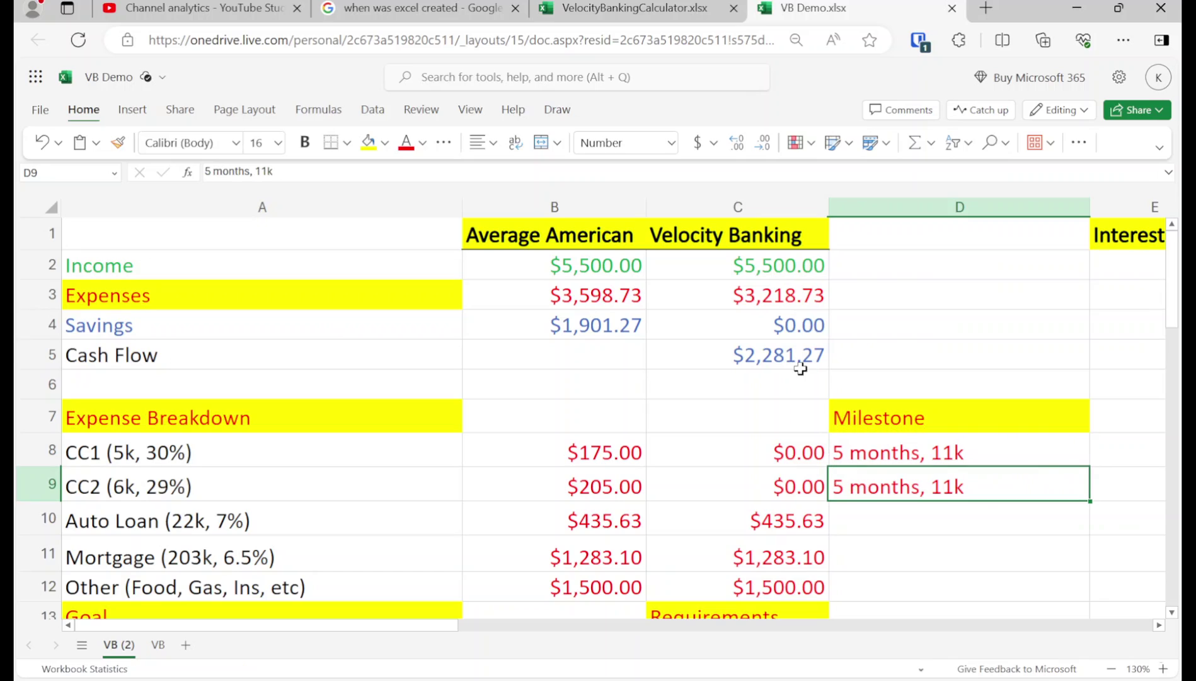
- Check the Auto Loan terms in A10 and search the web in a new browser tab for "calculator.net loan amortization"
key("Left")
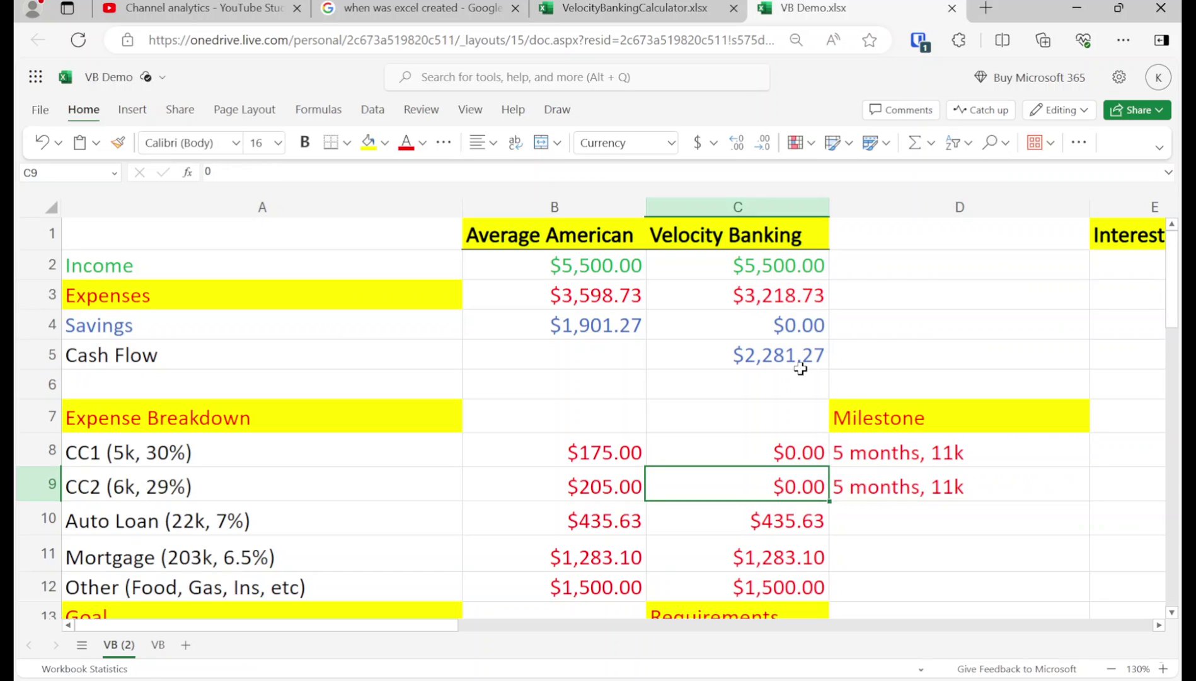
key("Left")
key("Left")
key("Down")
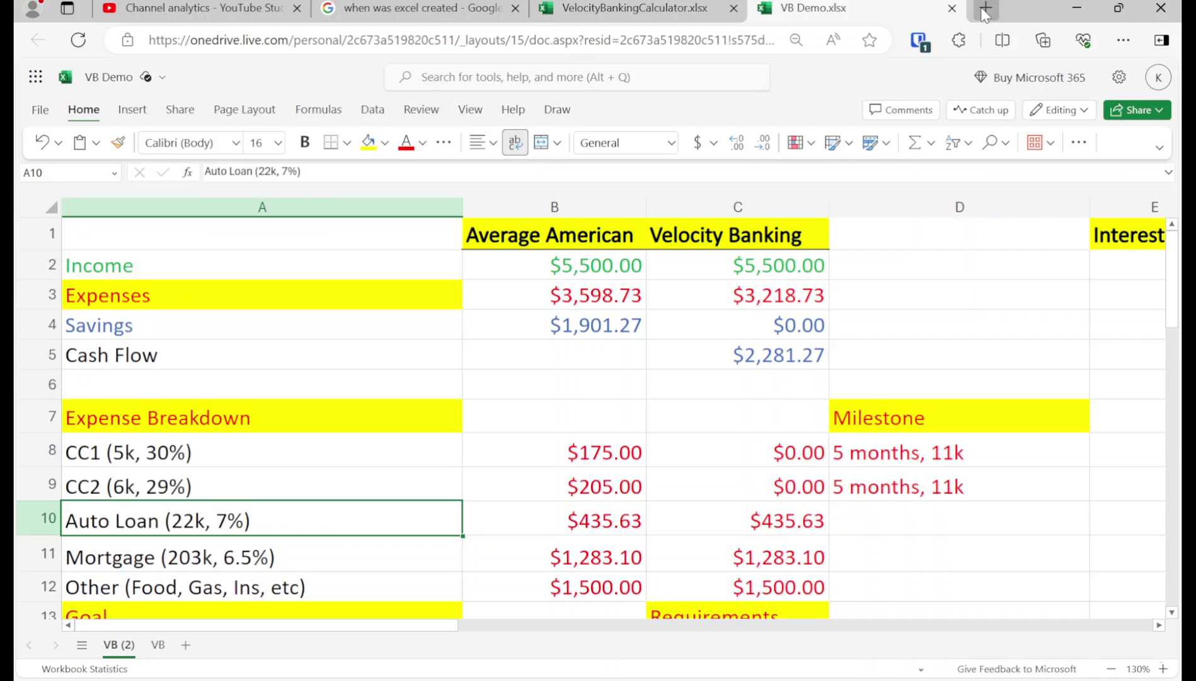
left_click(985, 10)
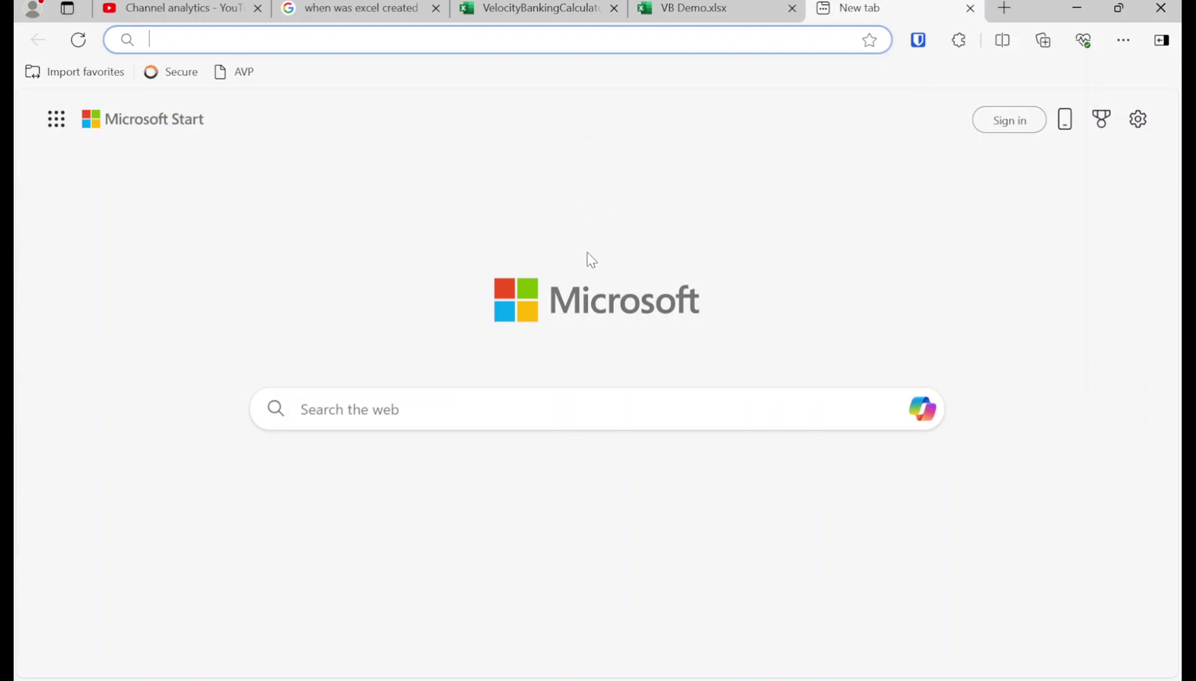
type("calculator.net")
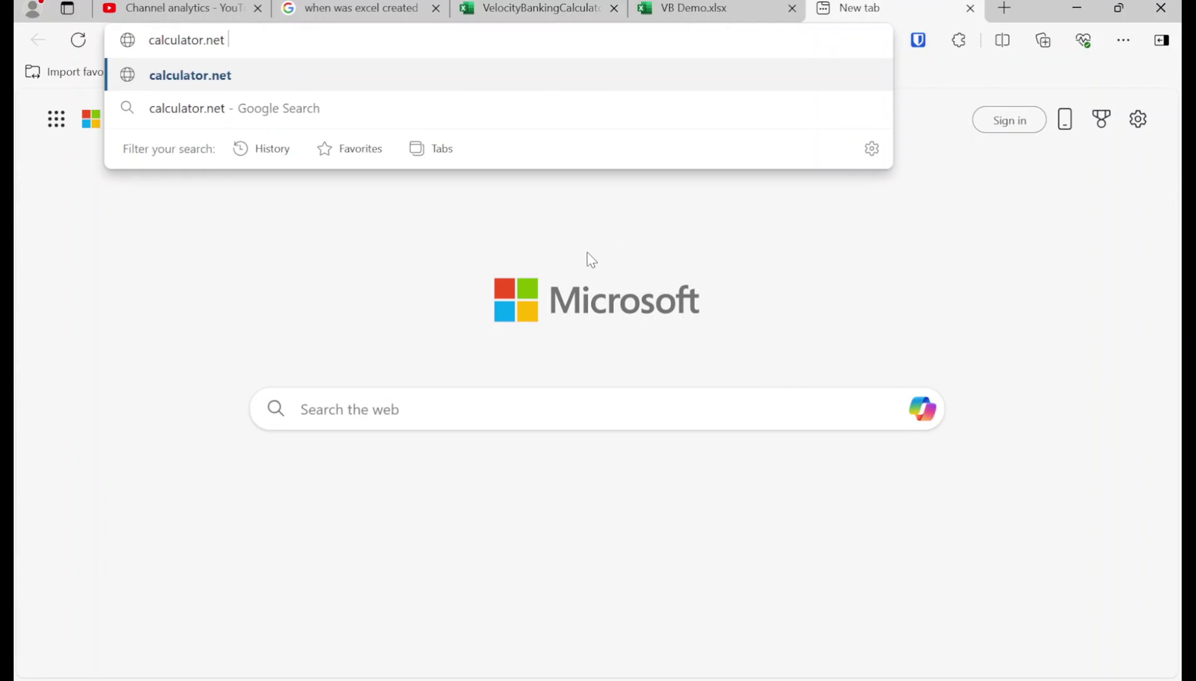
type(" loan amortizatio")
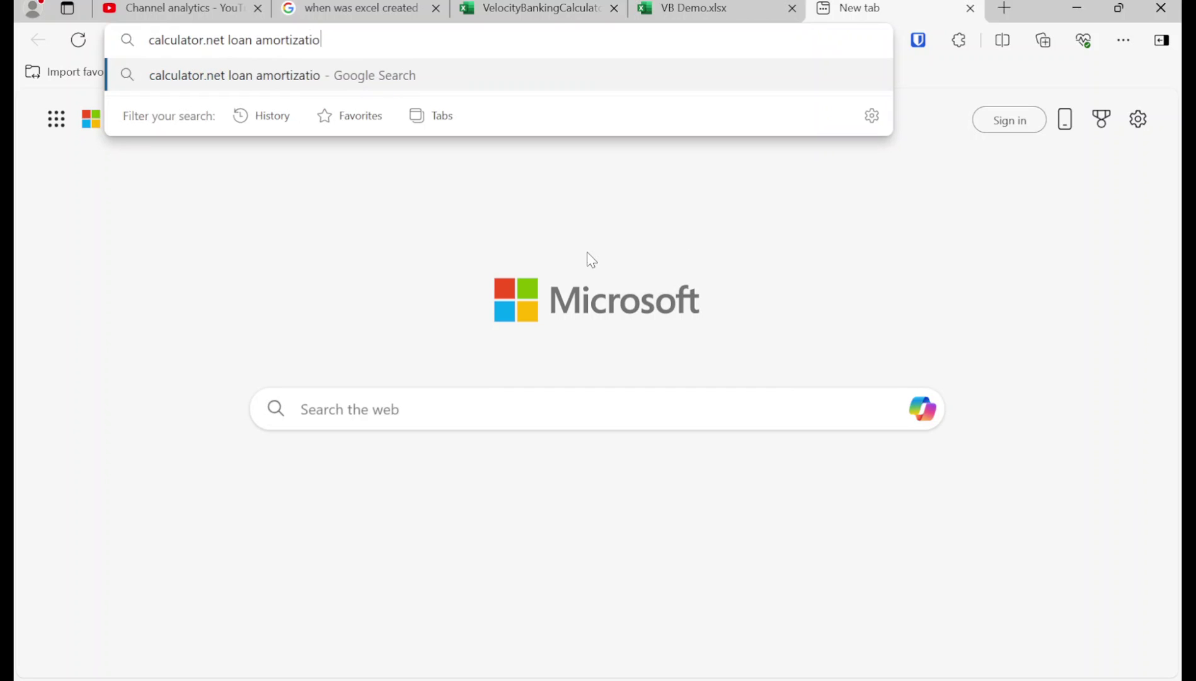
type("n")
key("Return")
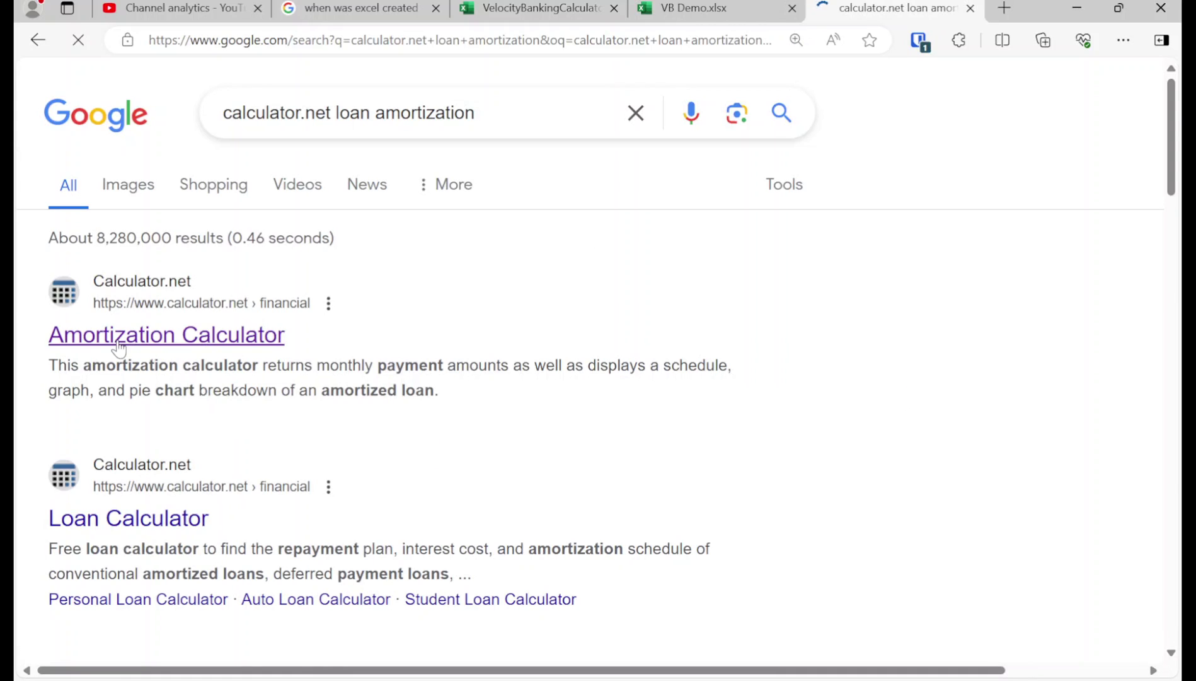
- Open the Amortization Calculator on Calculator.net and check the auto loan terms in the VB Demo workbook
left_click(120, 341)
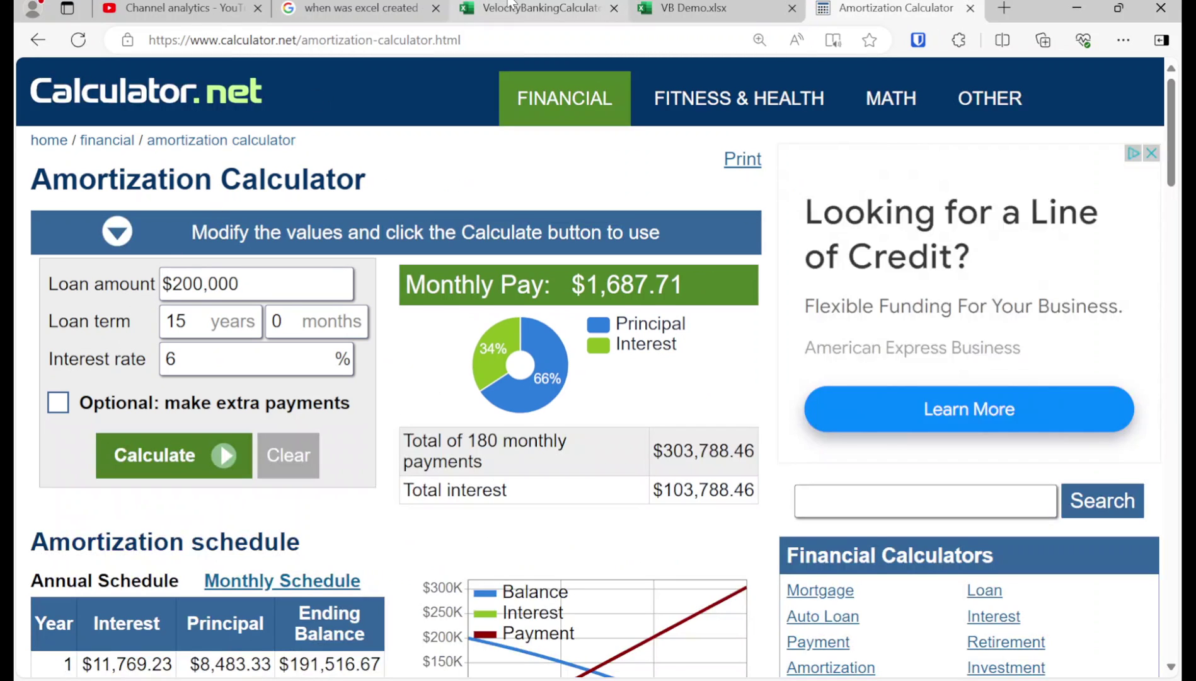
key("ctrl+2")
key("ctrl+1")
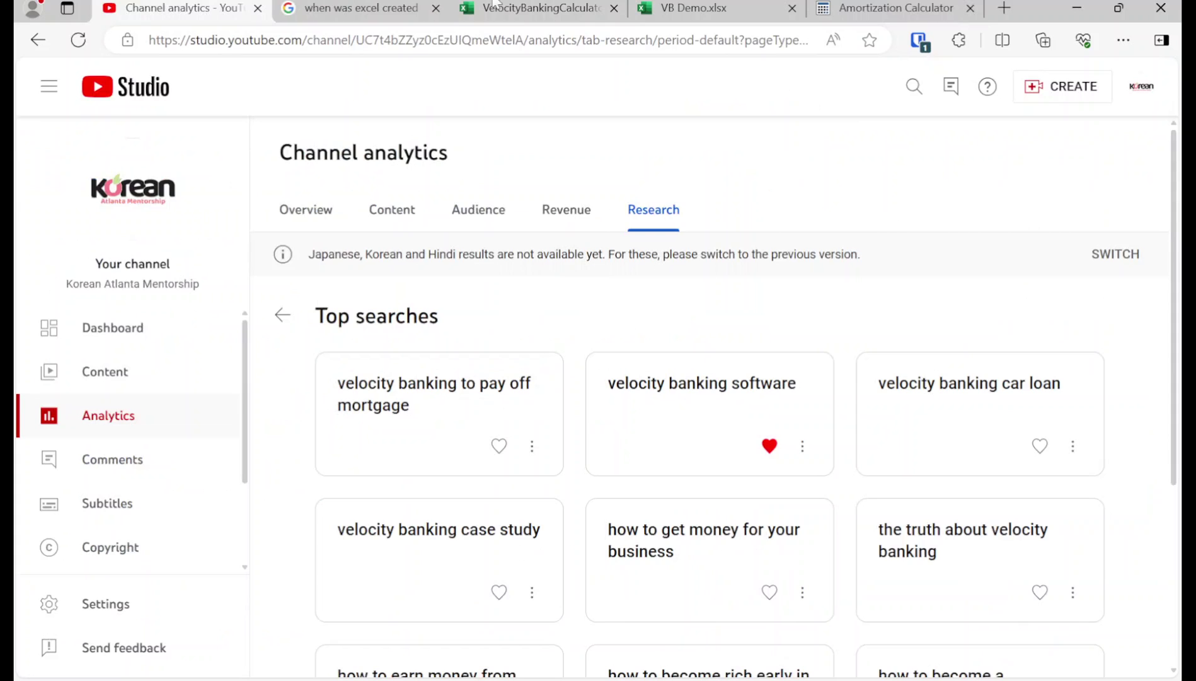
key("ctrl+3")
key("ctrl+4")
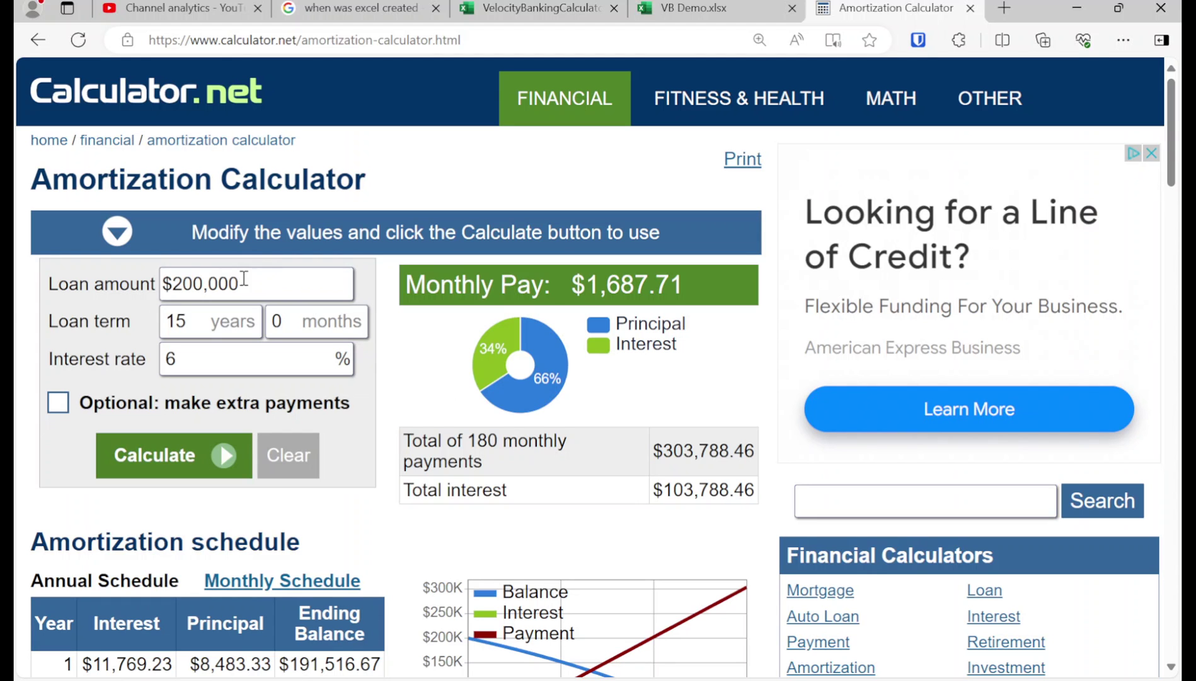
- Calculate the amortization of a $22,000 loan at 7% interest over 5 years
left_click_drag(242, 281, 15, 312)
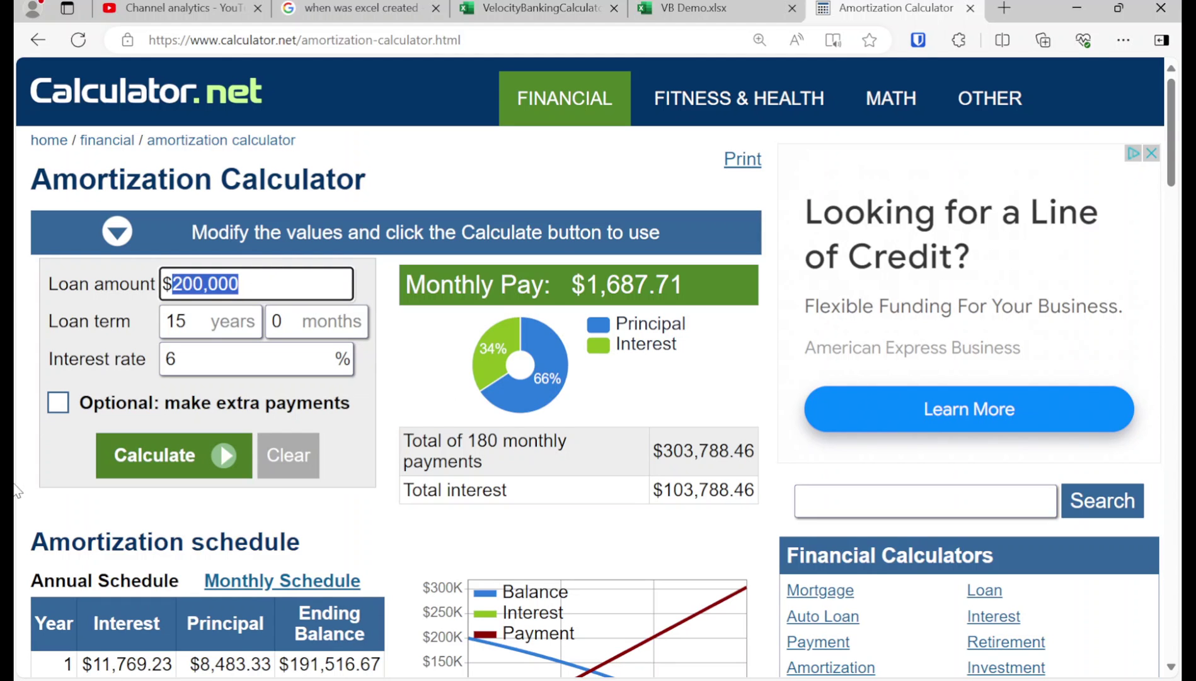
type("22000")
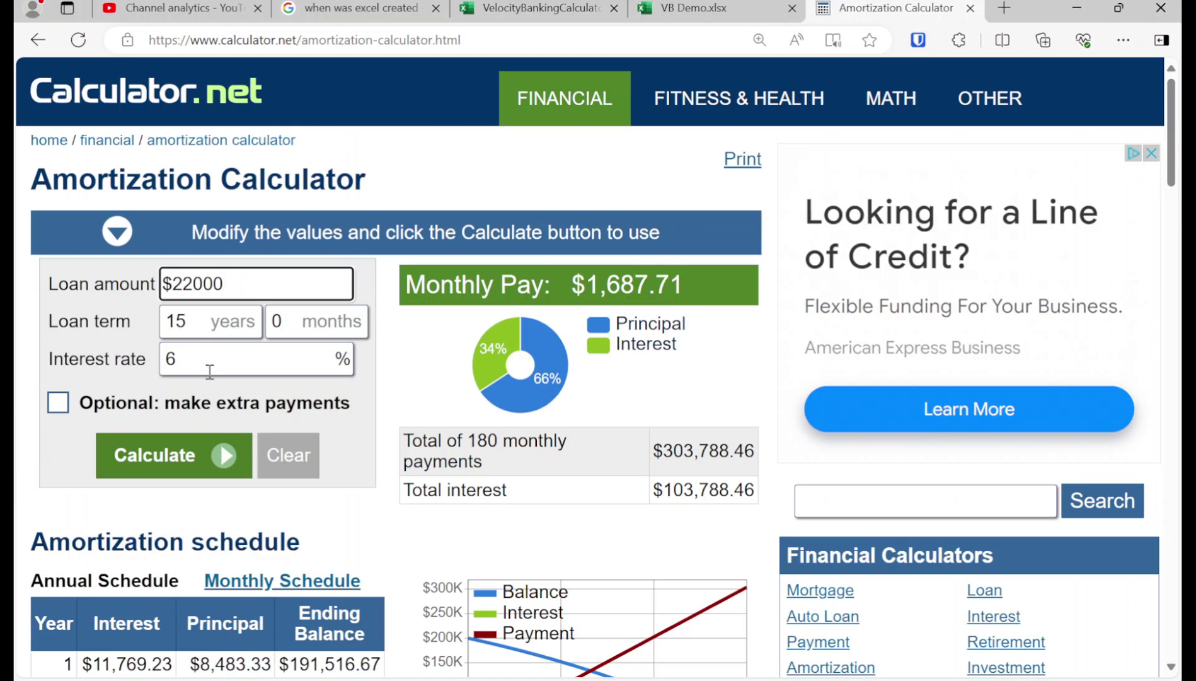
double_click(183, 370)
type("7")
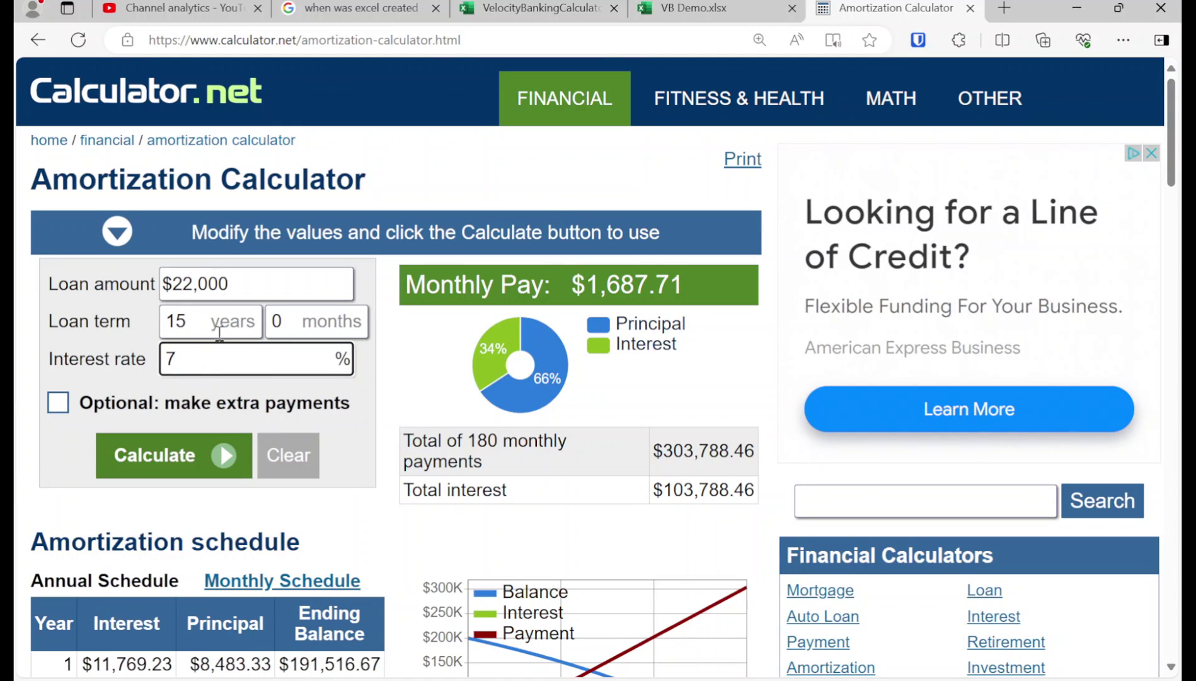
double_click(199, 318)
type("5")
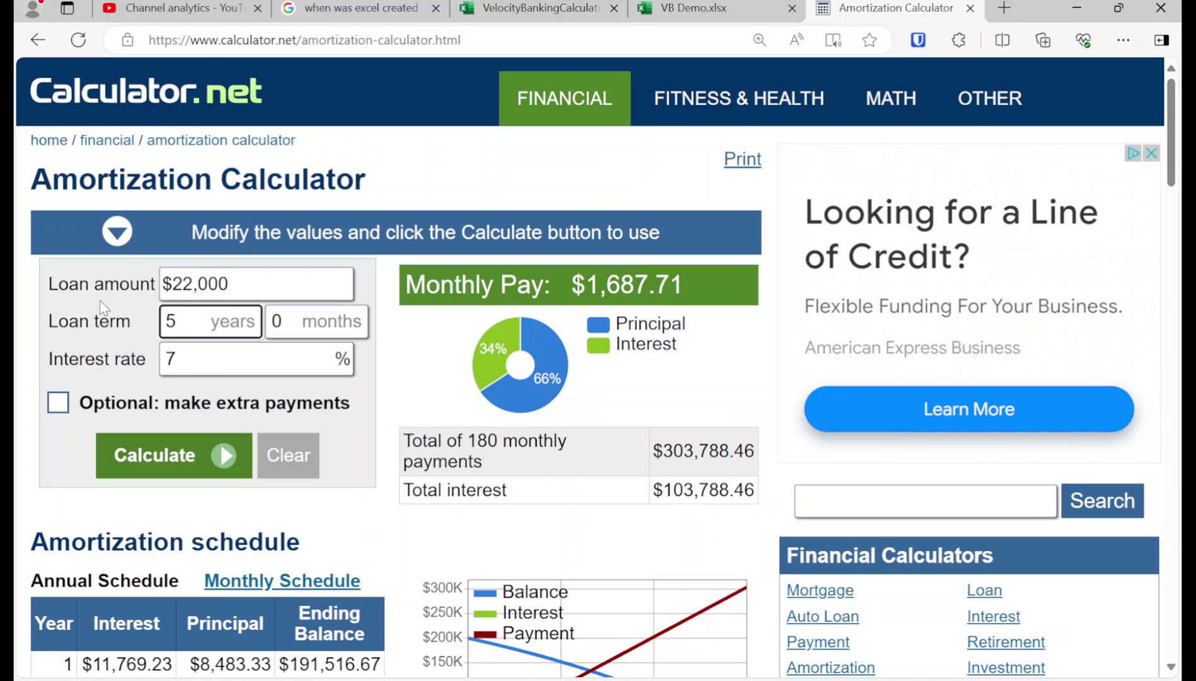
left_click(94, 318)
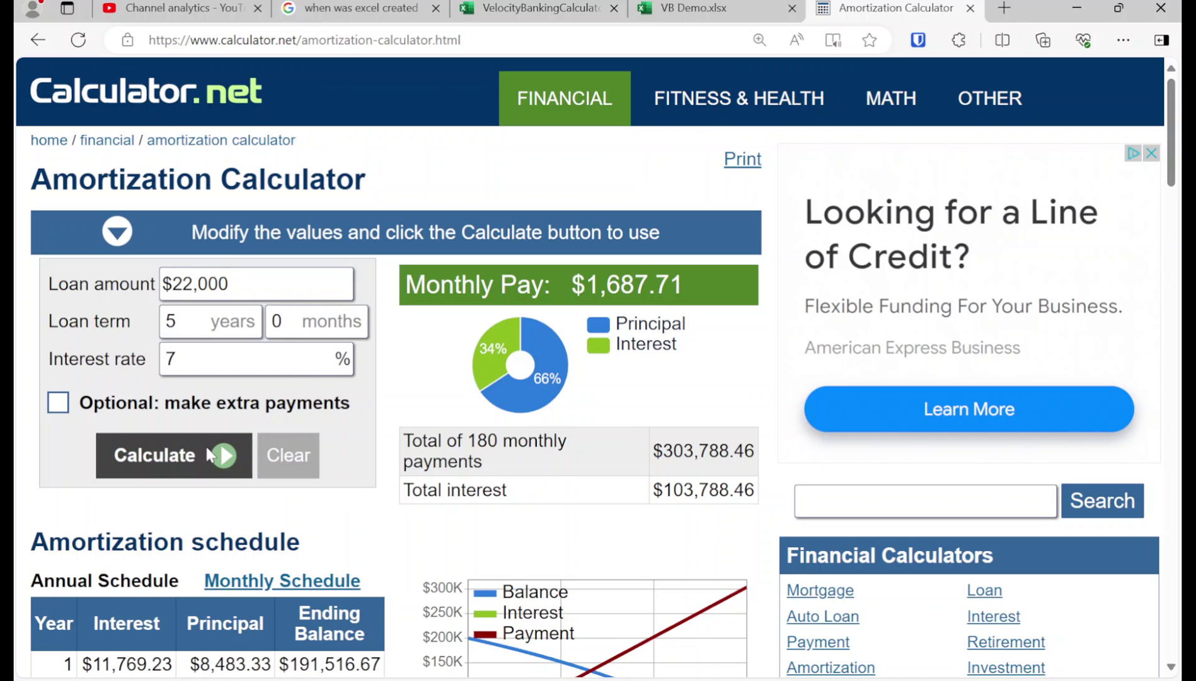
left_click(209, 455)
- Show the monthly amortization schedule and copy the month 5 ending balance, 20,445.50
scroll(208, 453, "down", 3)
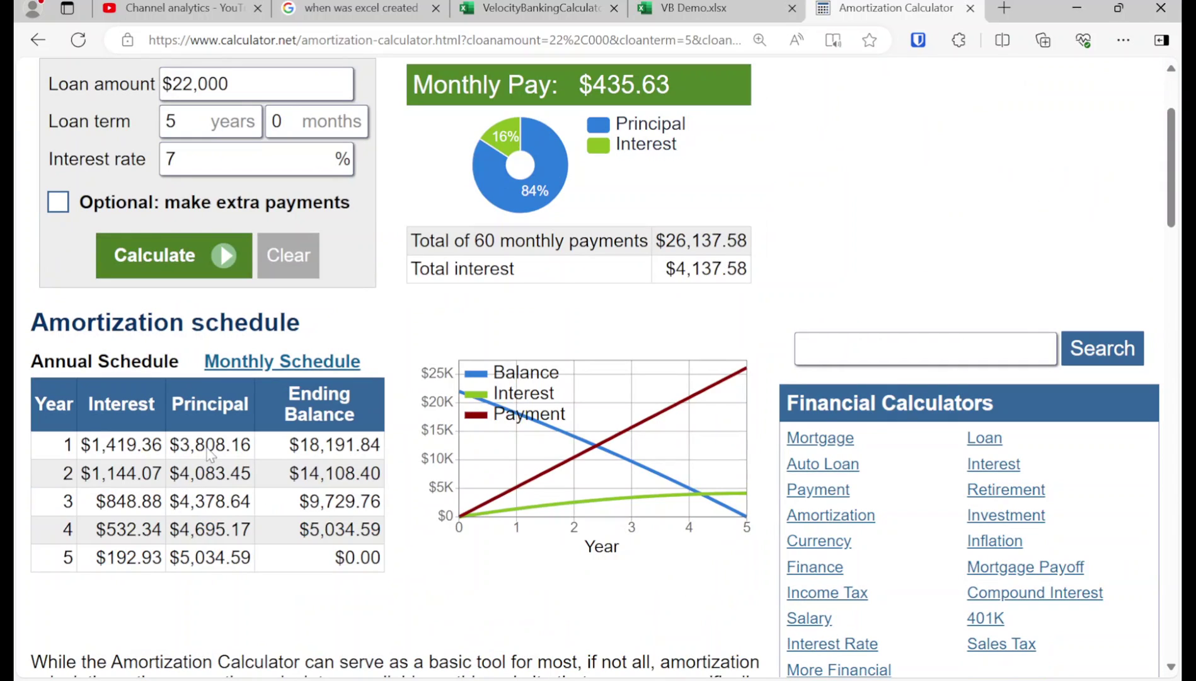
left_click(269, 373)
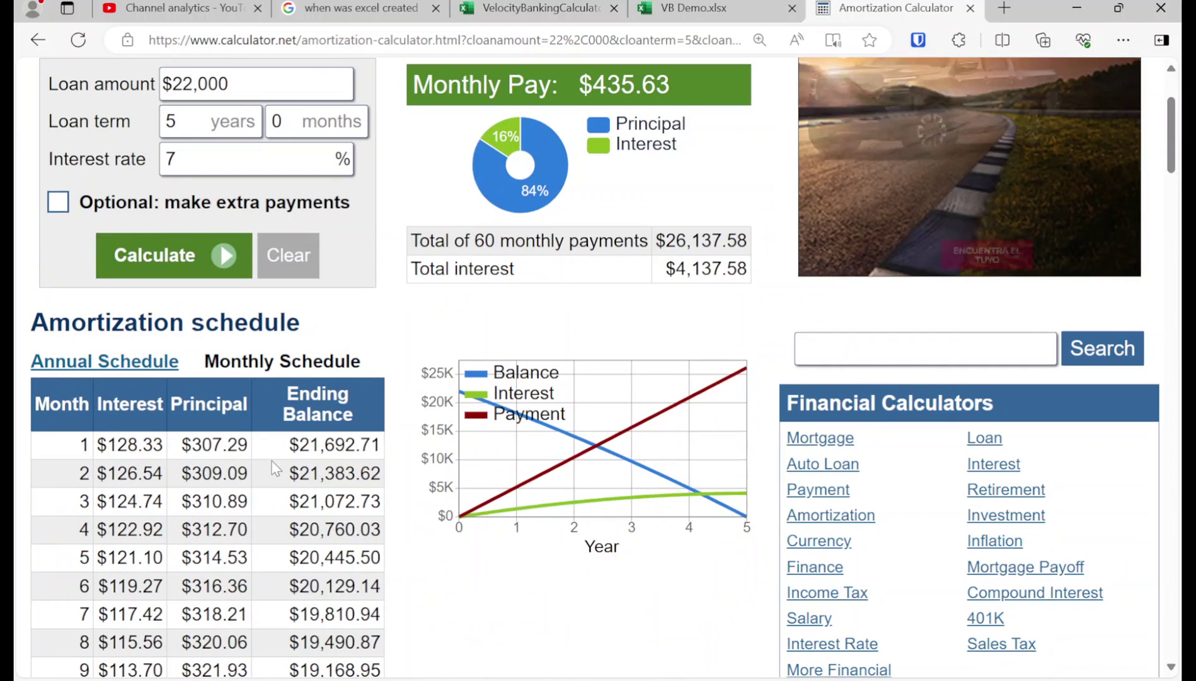
scroll(214, 472, "down", 3)
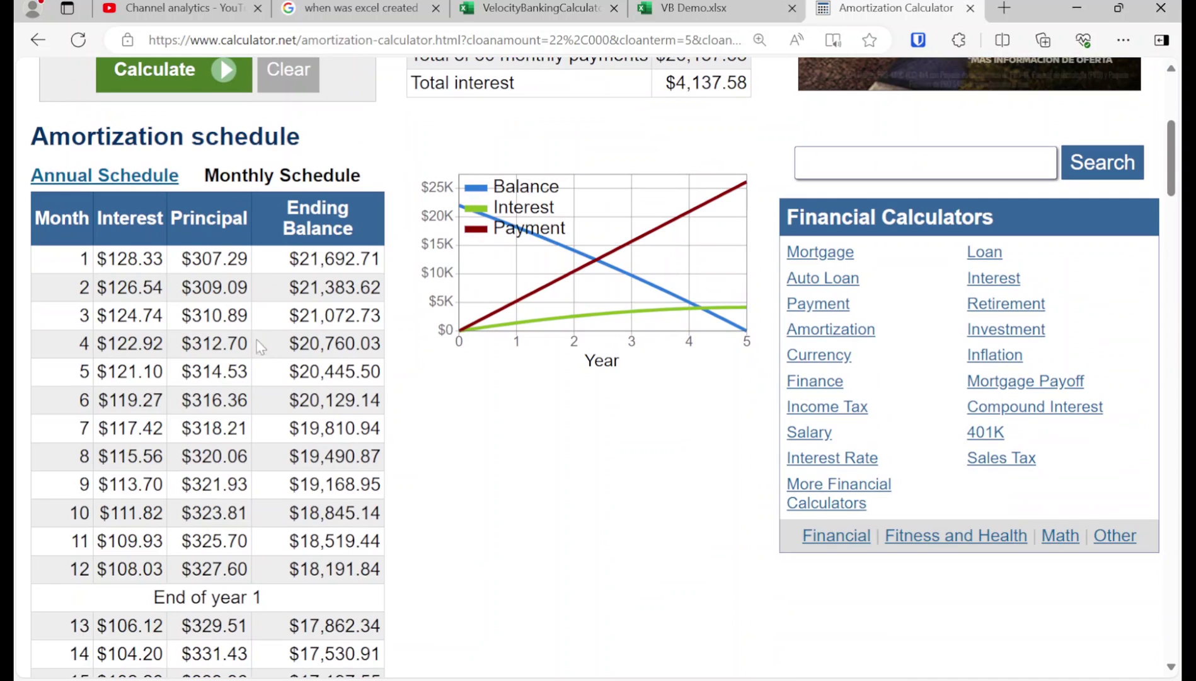
left_click_drag(299, 371, 383, 374)
key("ctrl+c")
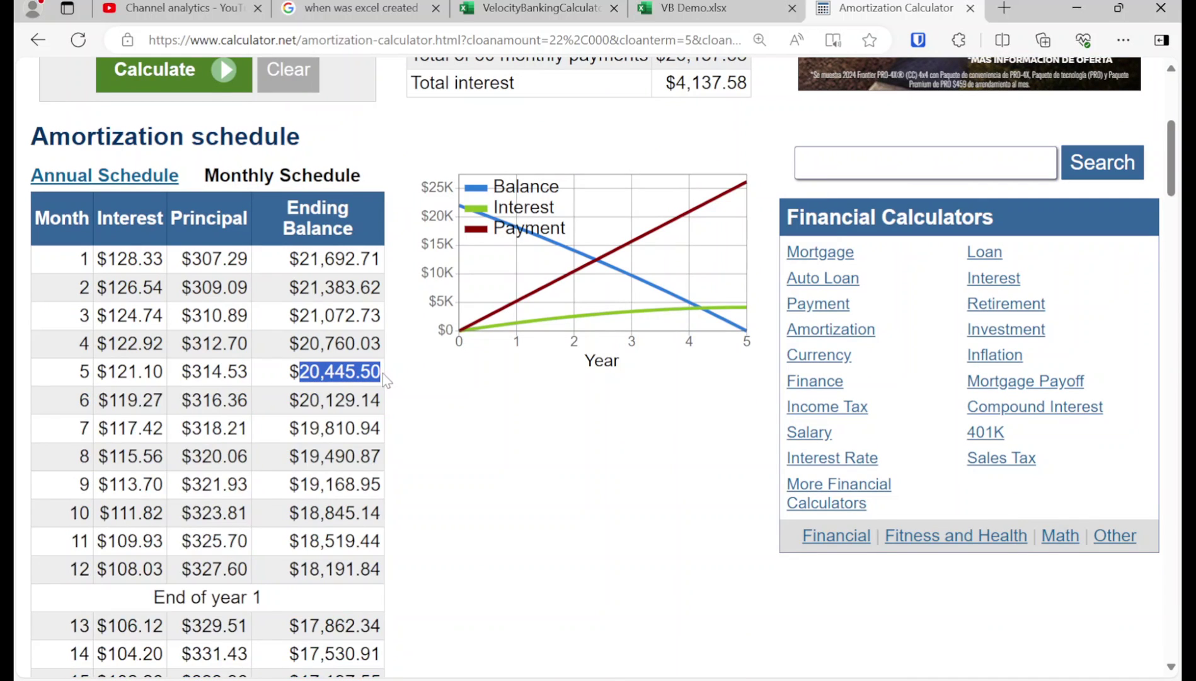
- In the VB Demo workbook, append "-> 20,445.50" to the Auto Loan label in A10
left_click(517, 9)
left_click(691, 8)
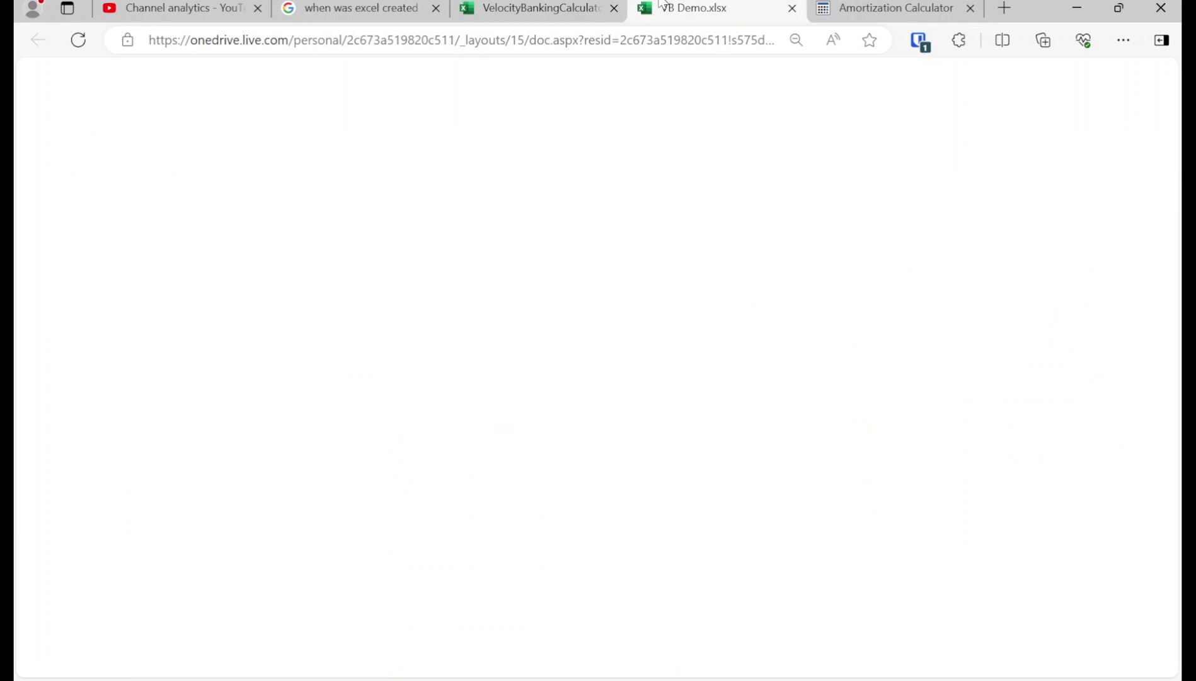
double_click(300, 522)
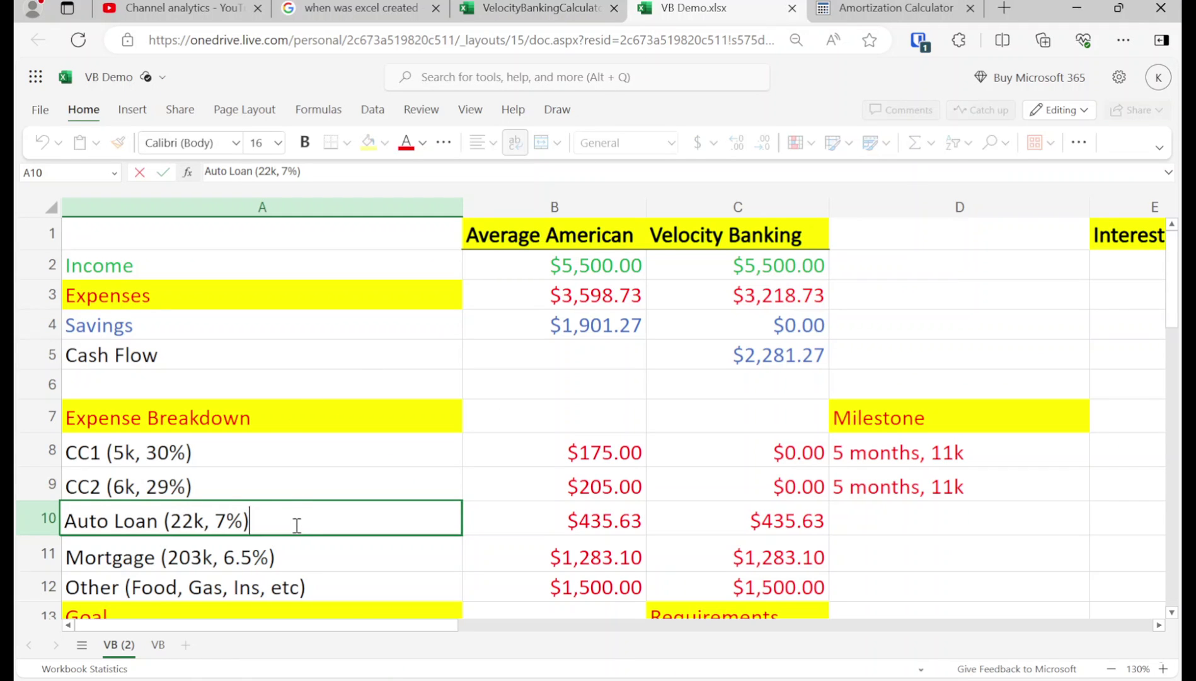
type("->")
key("ctrl+v")
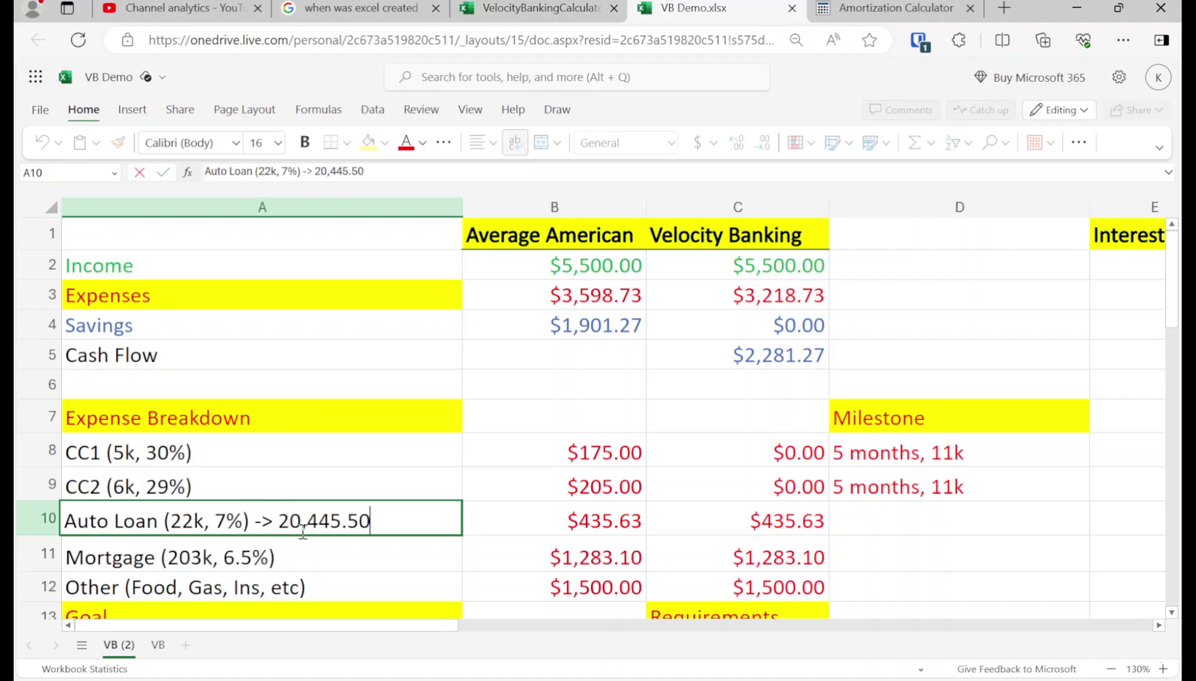
key("Return")
- Check the auto loan's monthly payment and loan inputs in the Amortization Calculator and return to the VB Demo workbook
left_click(895, 8)
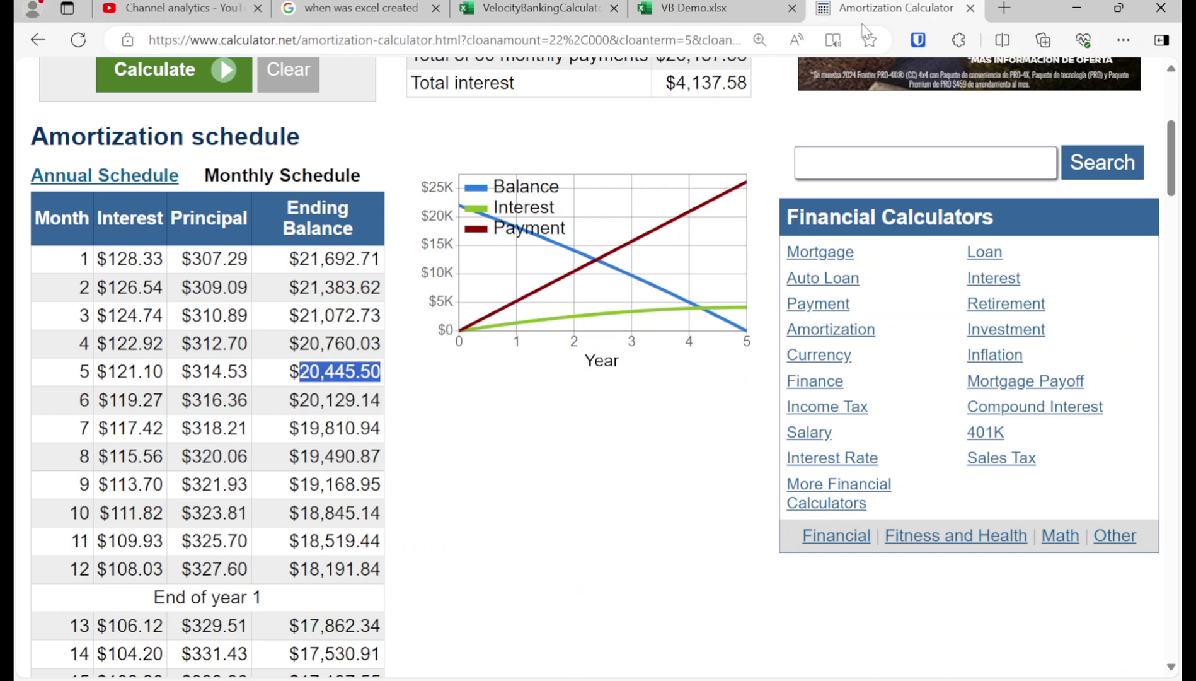
scroll(432, 315, "up", 4)
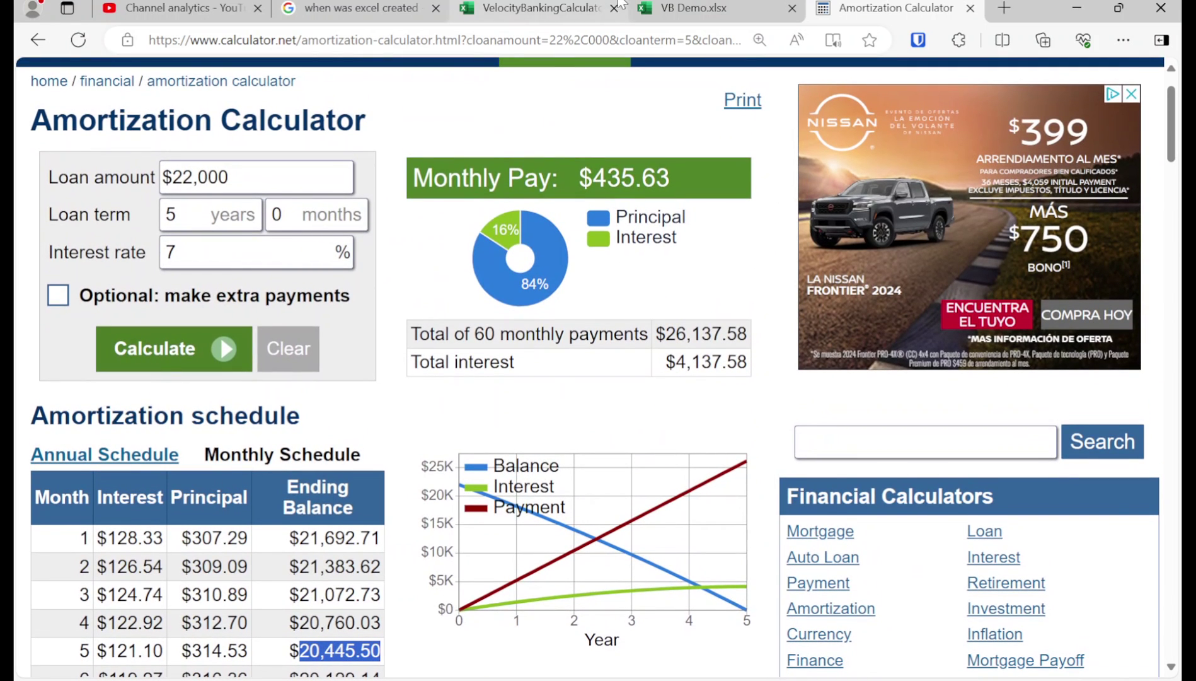
left_click(693, 8)
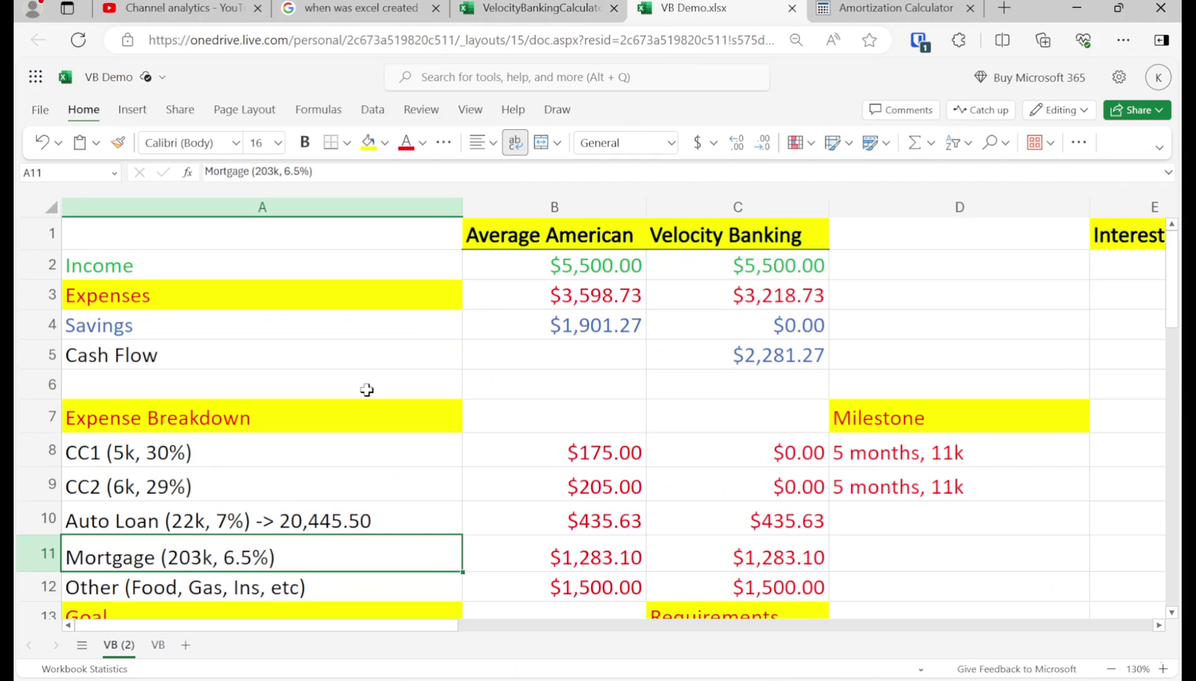
double_click(356, 546)
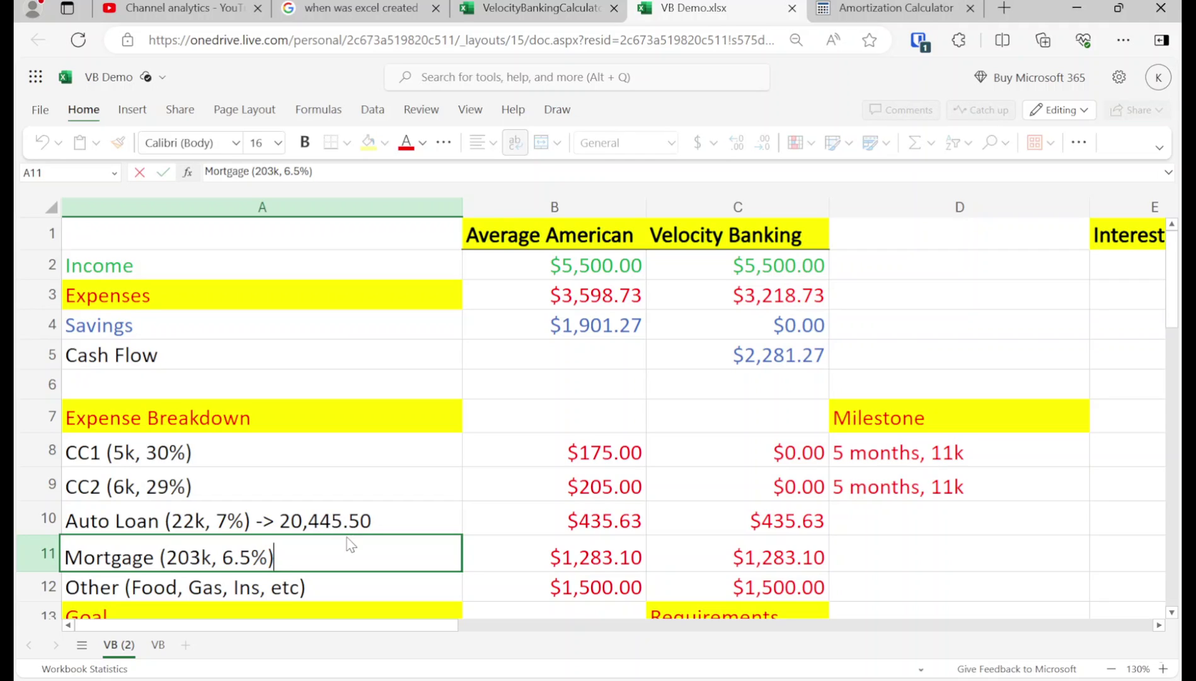
key("Return")
left_click(347, 541)
left_click(344, 533)
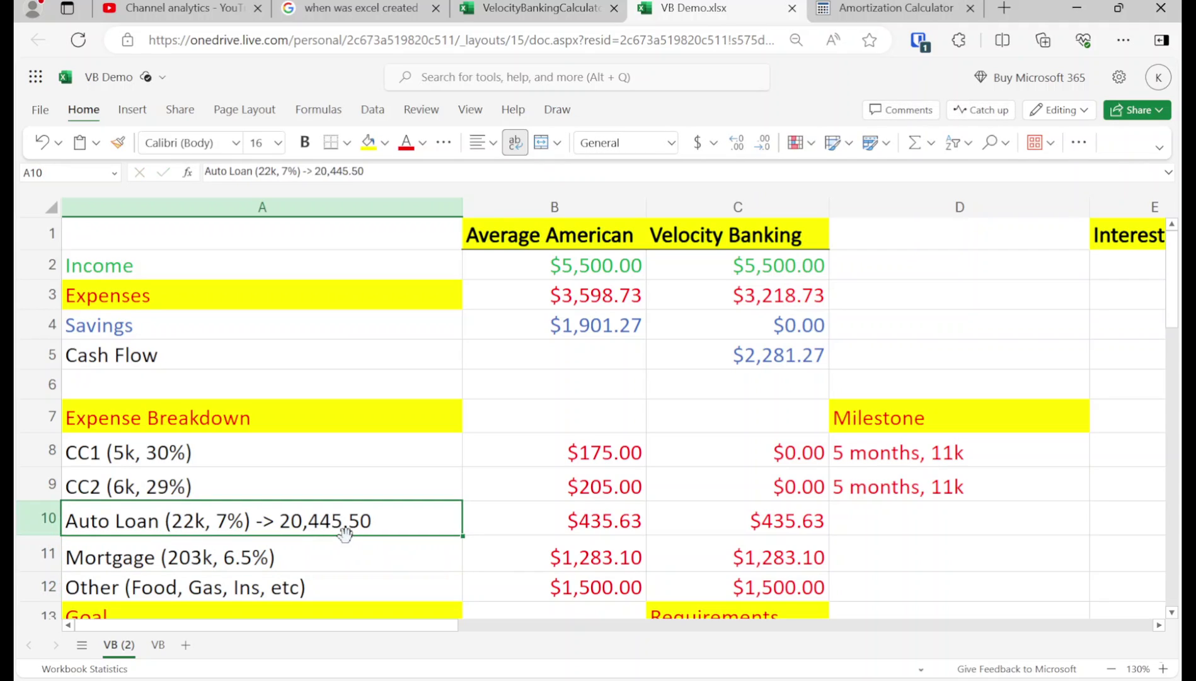
key("Down")
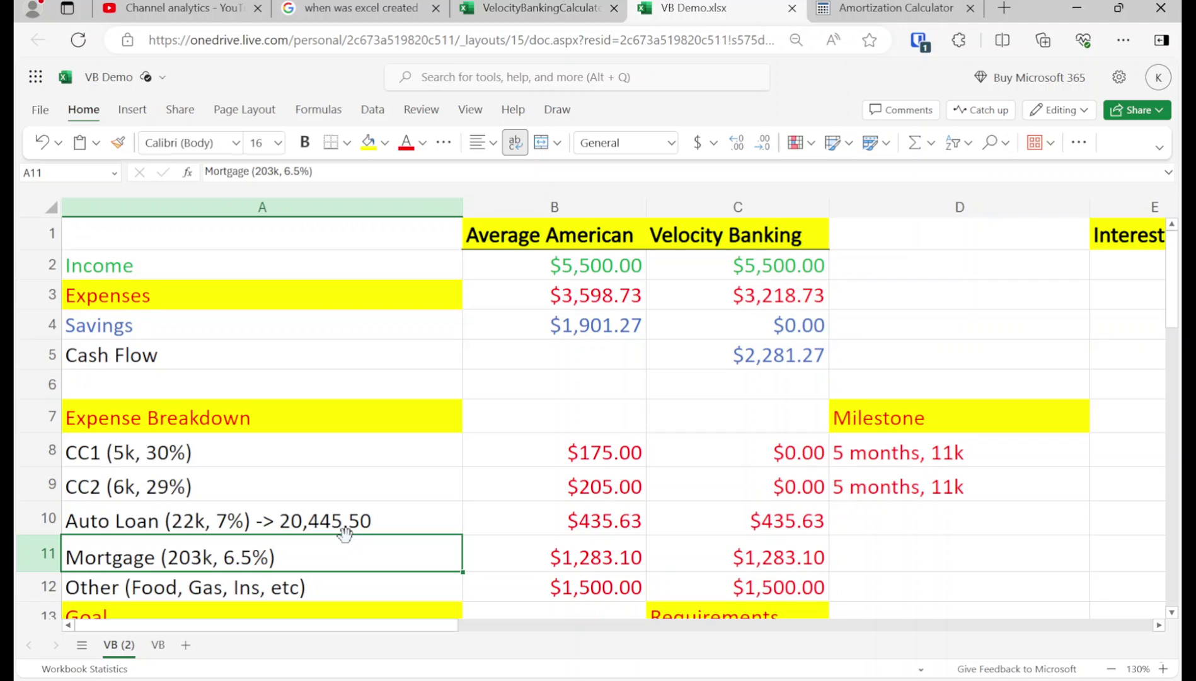
left_click(345, 533)
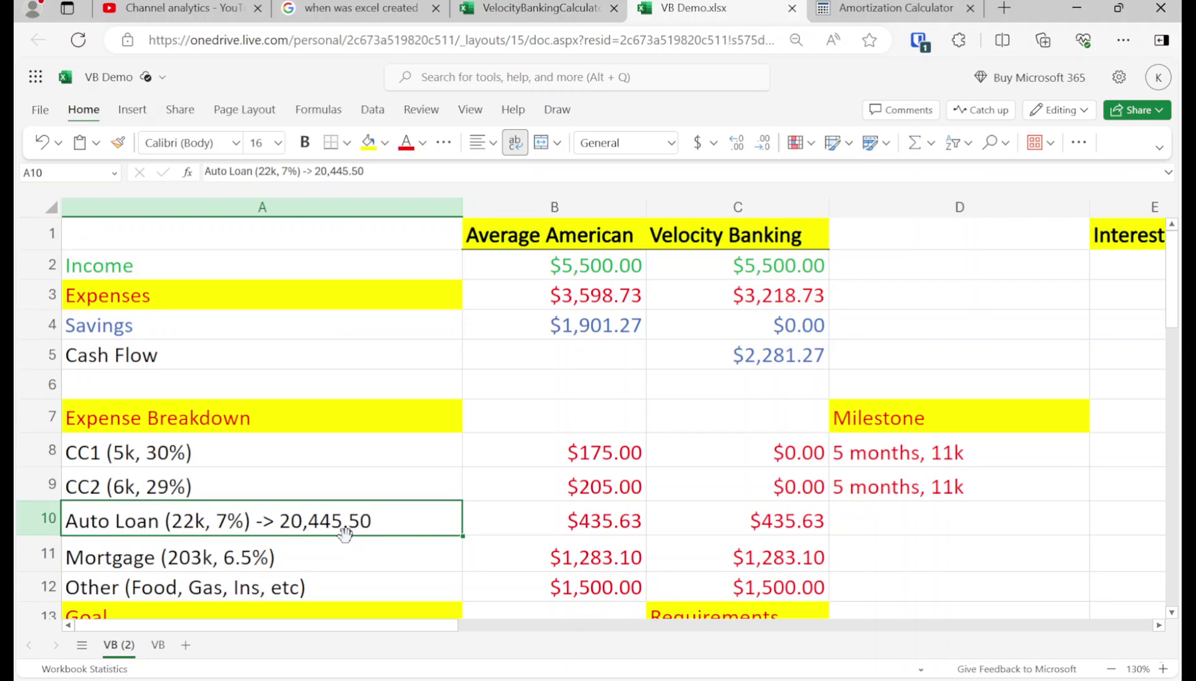
- Review the auto loan payments and balance in row 10 against the Velocity Banking cash flow in C5
key("Right")
key("Right")
key("Left")
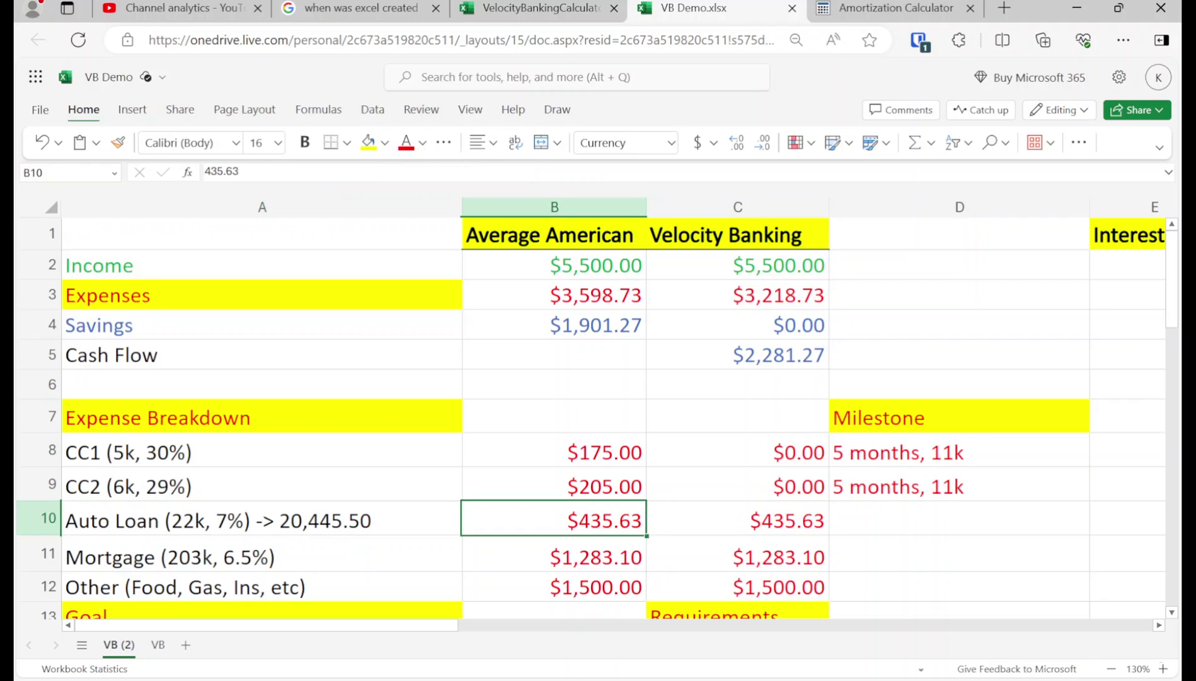
key("Up")
key("Up")
key("Up")
key("Up")
key("Up")
key("Up")
key("Right")
key("Down")
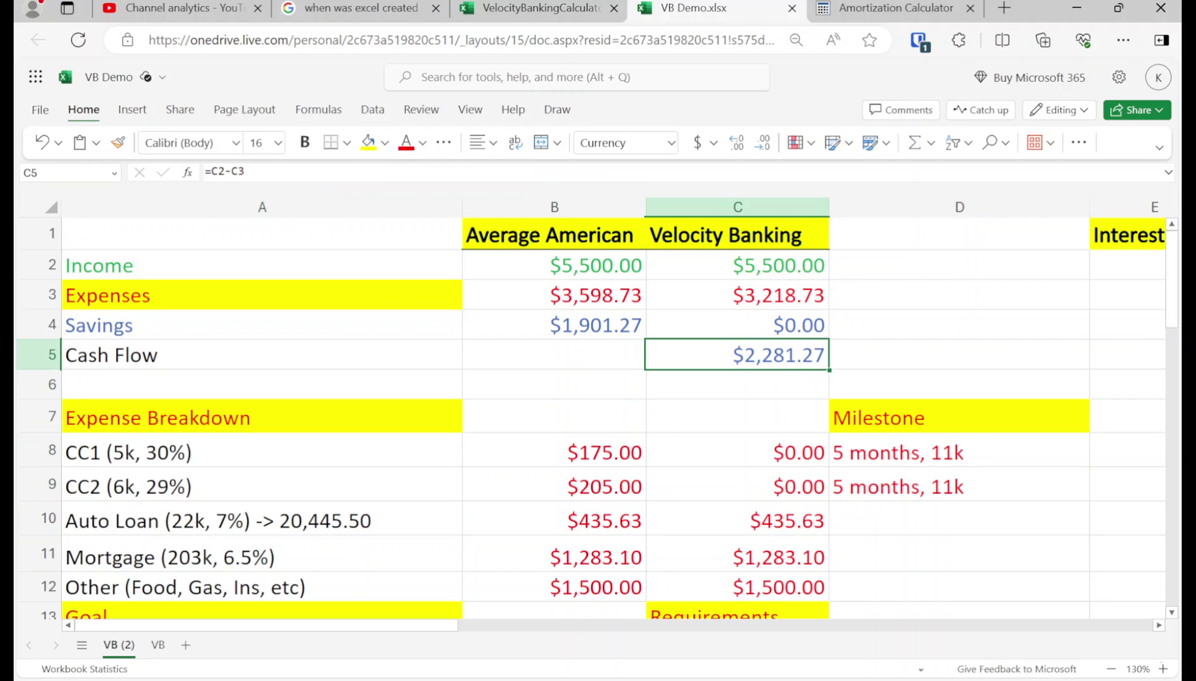
key("Left")
key("Left")
key("Down")
key("Down")
key("Down")
key("Down")
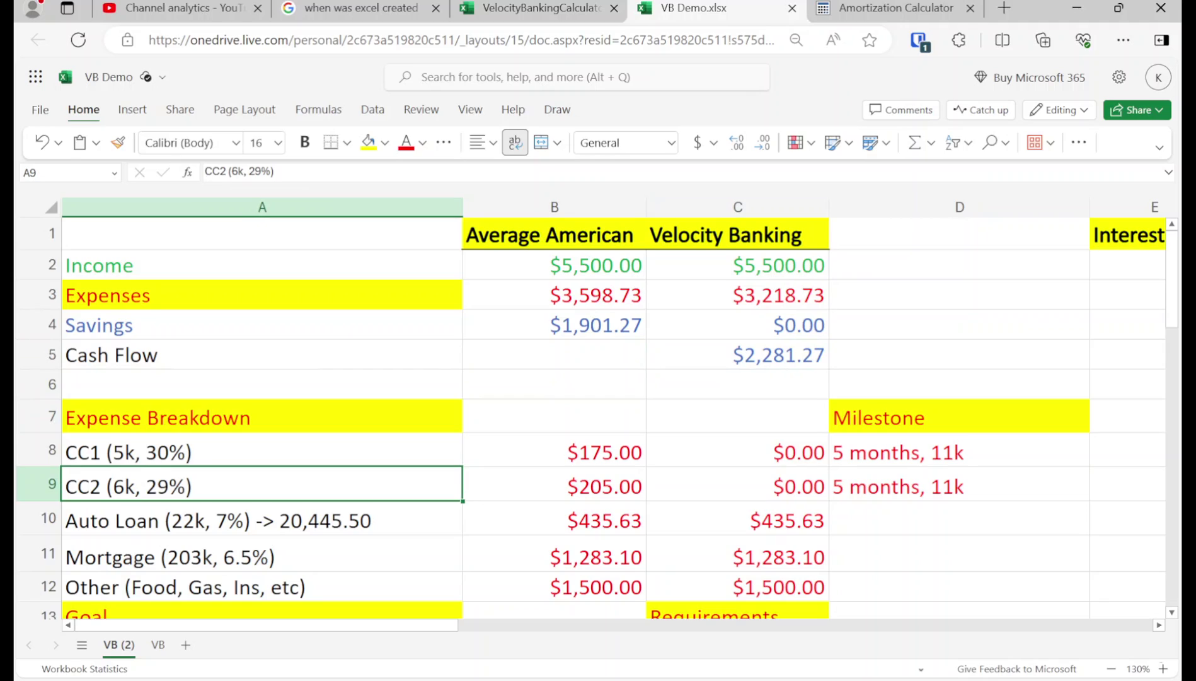
key("Right")
key("Down")
key("Left")
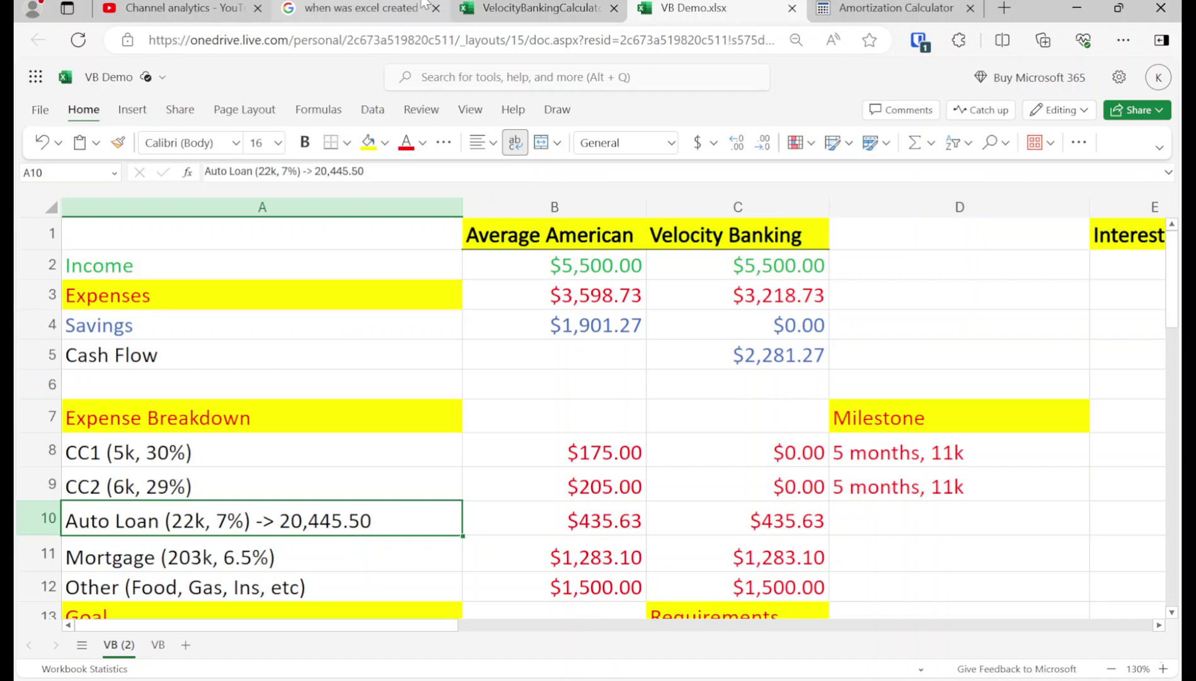
- Switch to the VelocityBankingCalculator workbook and examine the Input and Results sections of the Calculator sheet, cross-checking the VB Demo workbook
left_click(547, 7)
left_click(519, 339)
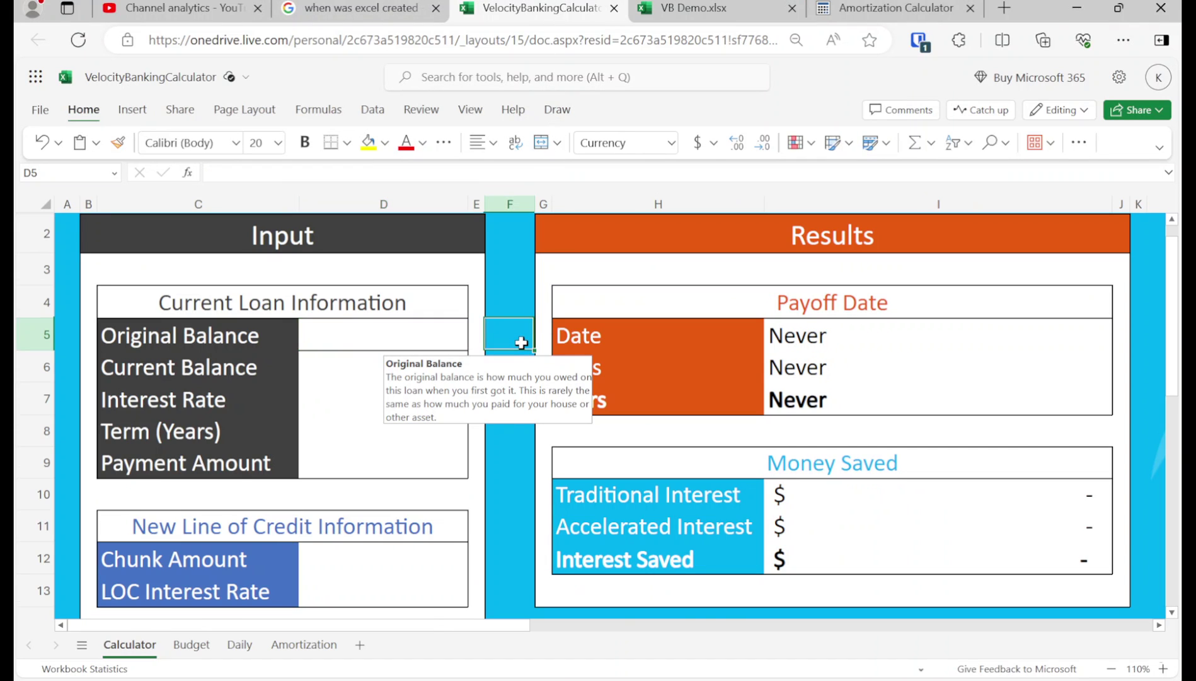
scroll(521, 341, "up", 1)
scroll(521, 341, "down", 2)
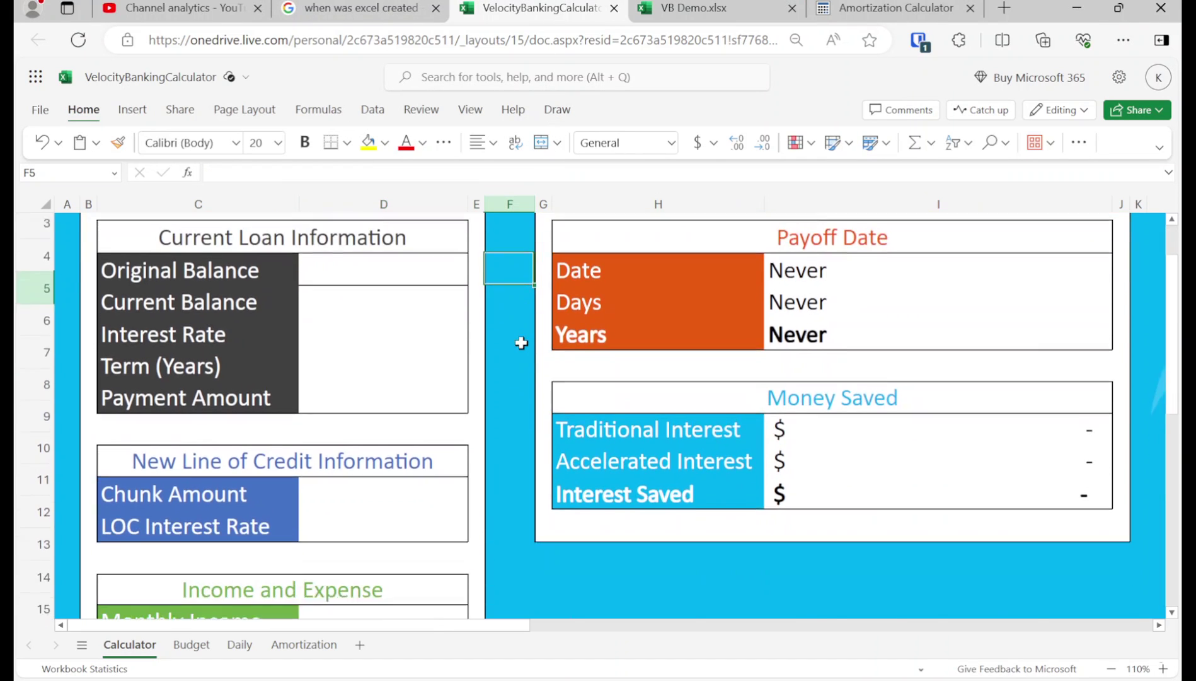
scroll(521, 341, "up", 2)
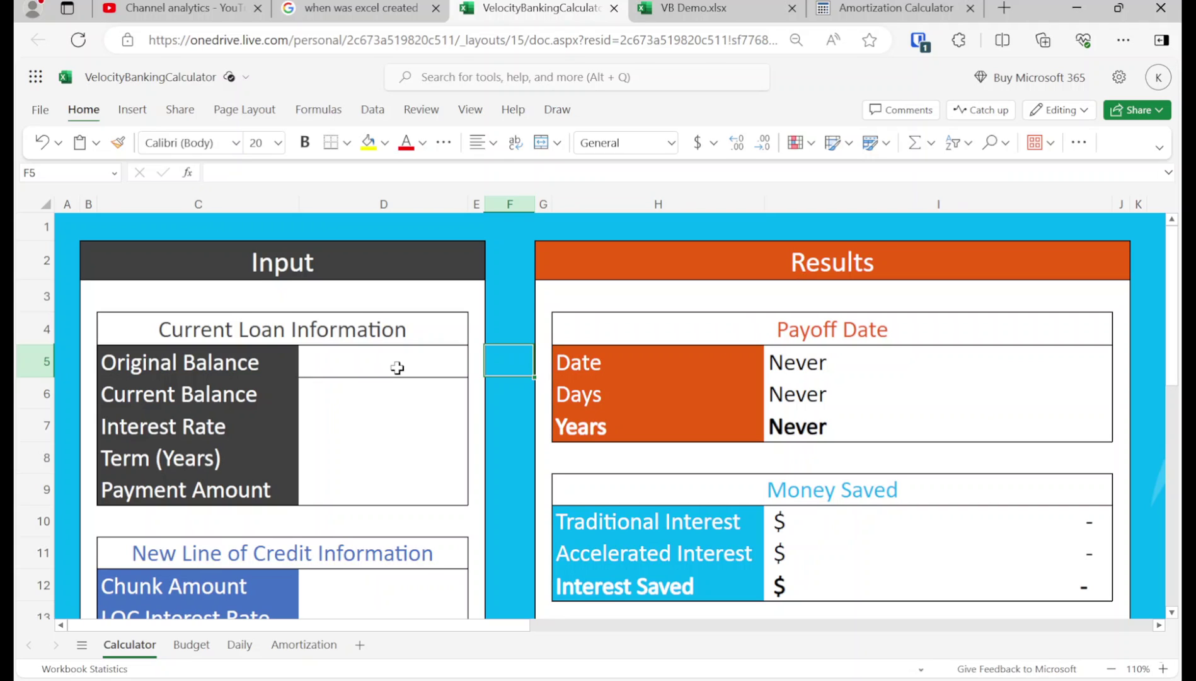
left_click(725, 8)
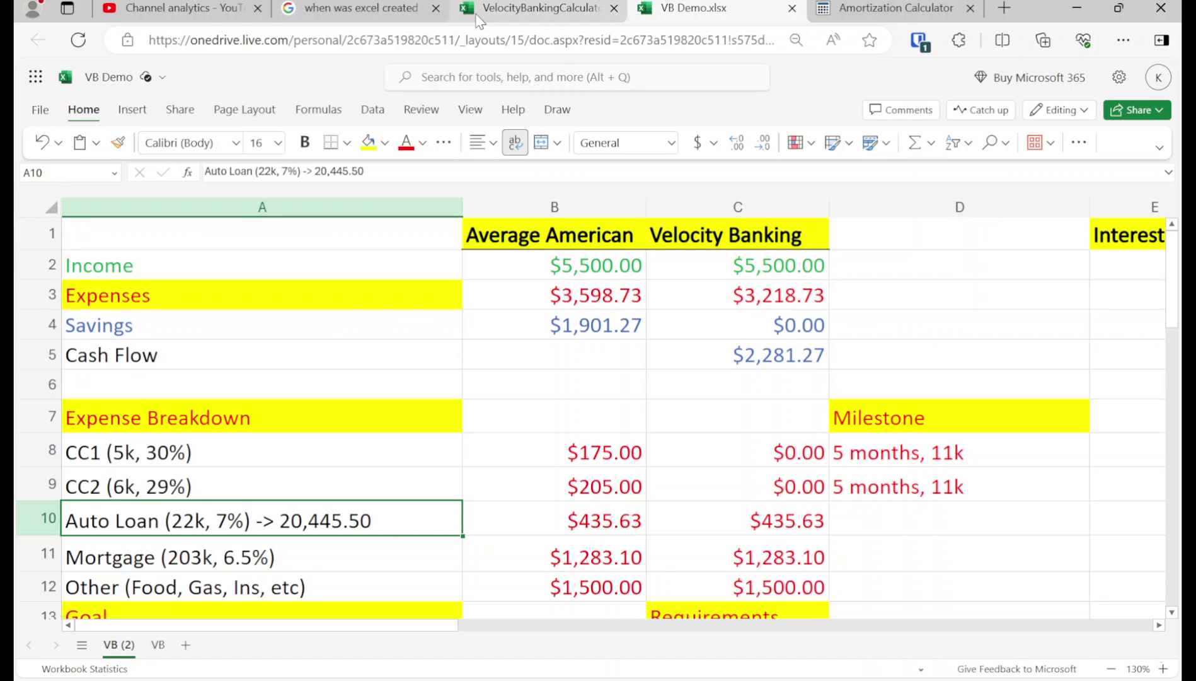
left_click(546, 8)
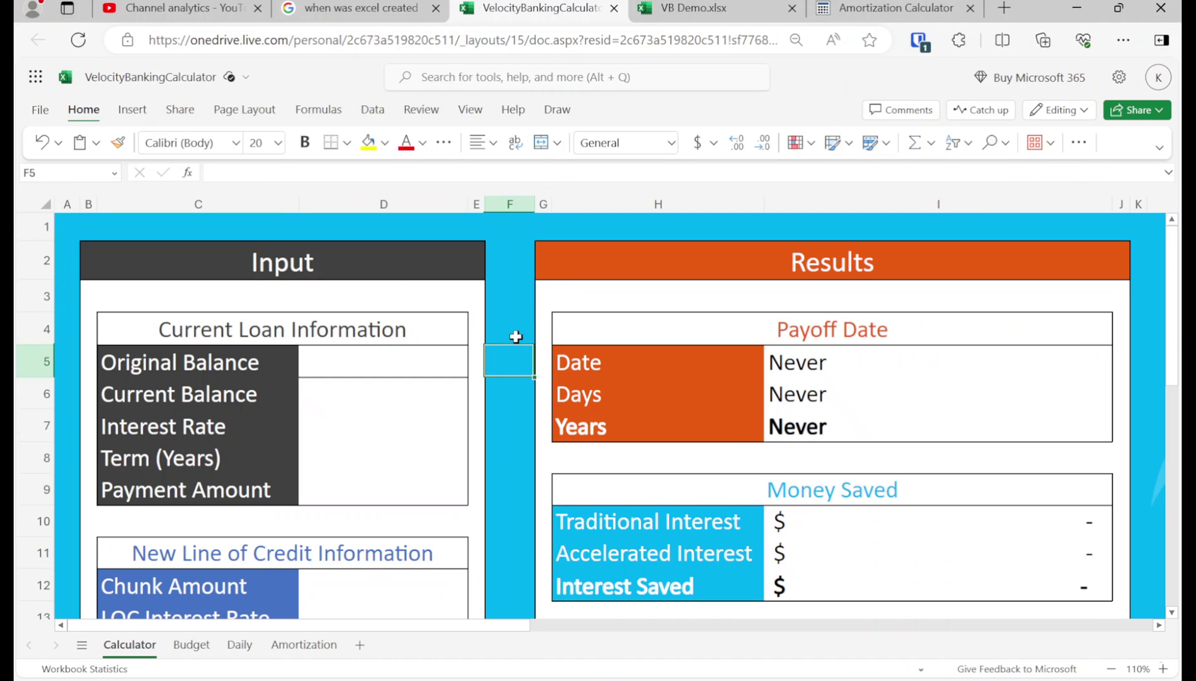
scroll(552, 395, "down", 8)
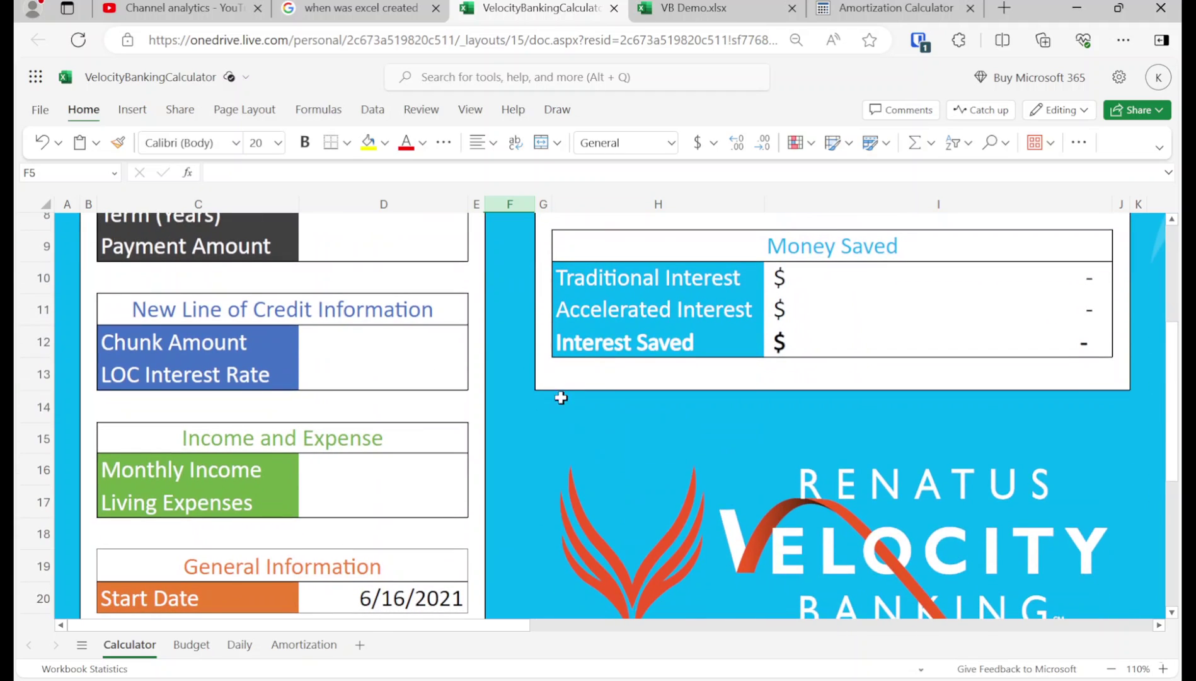
left_click(728, 447)
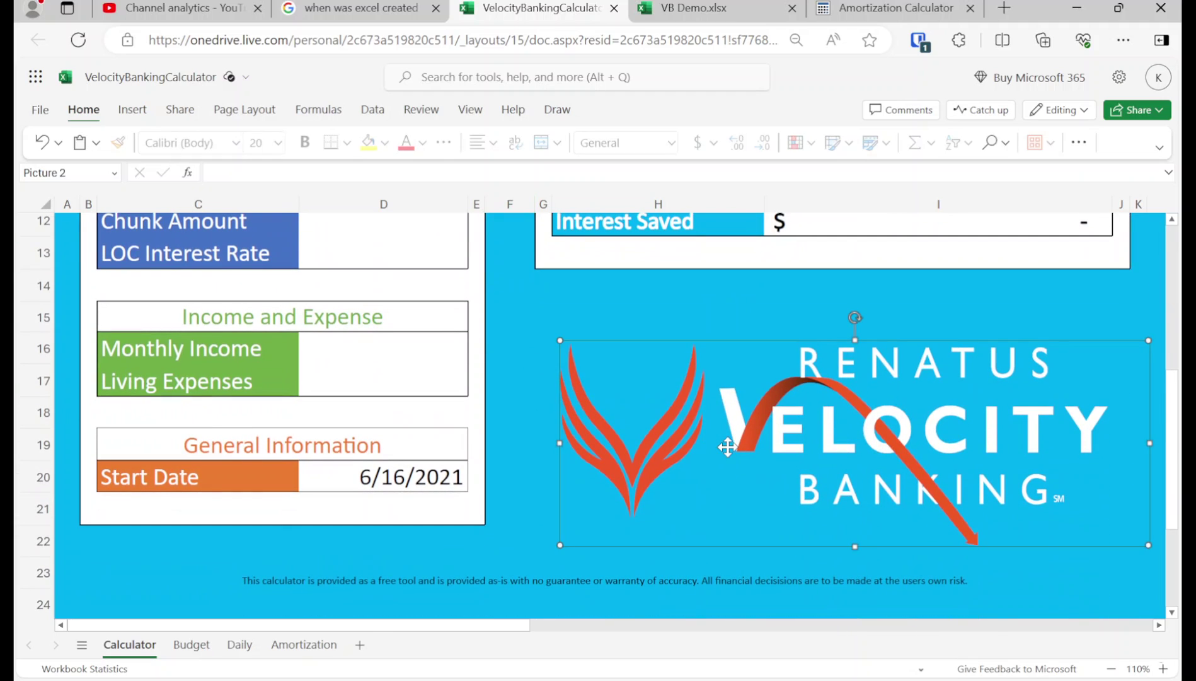